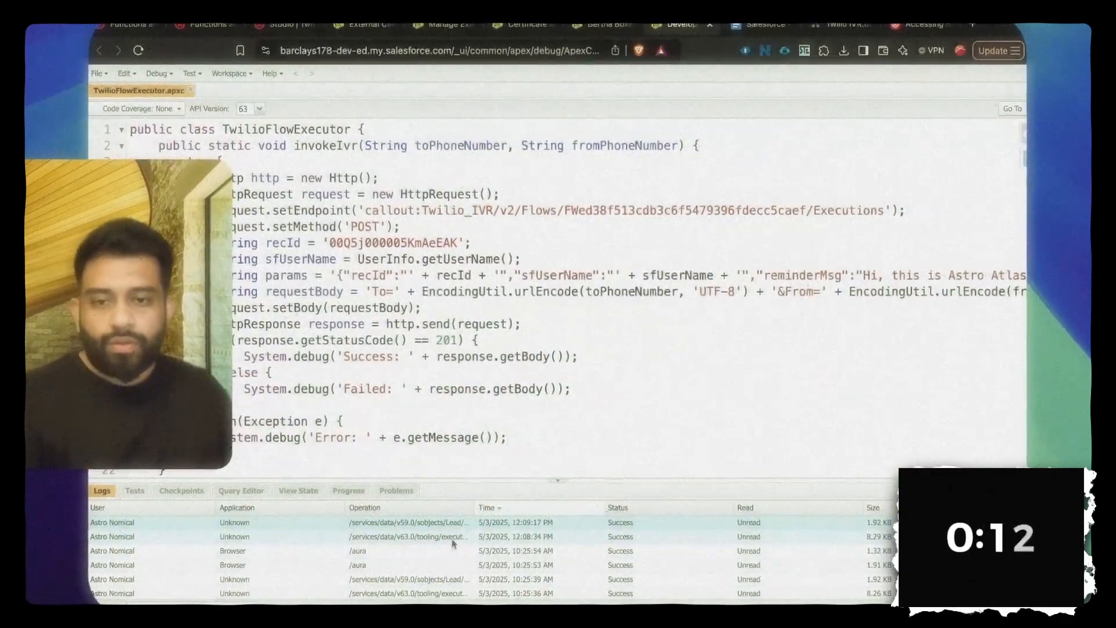
Step: Widen the Operation column in the Developer Console logs and open the lead record
left_click_drag(476, 508, 526, 510)
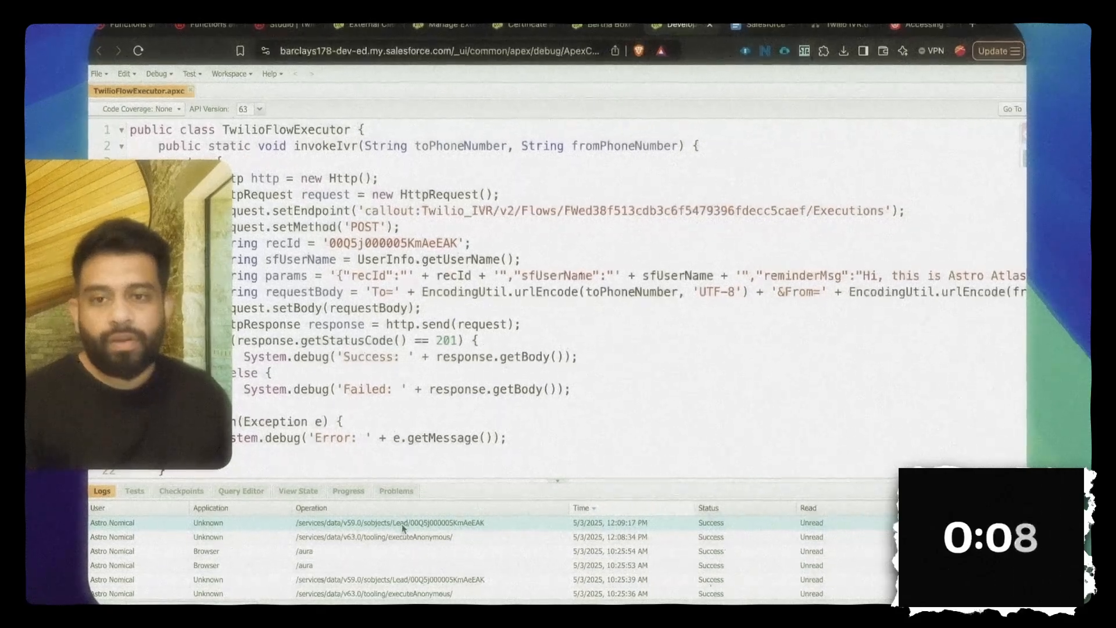
left_click(601, 28)
left_click(475, 114)
left_click(461, 138)
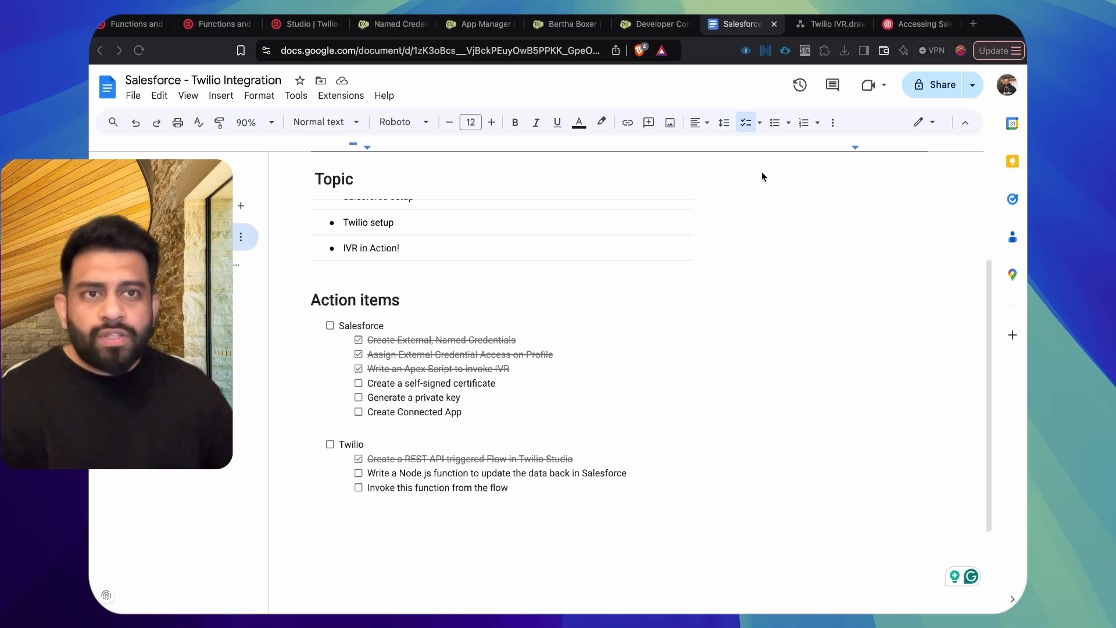
Step: Review the Twilio blog article's certificate, Connected App and profile setup sections, and return to the integration's action items document
left_click(914, 26)
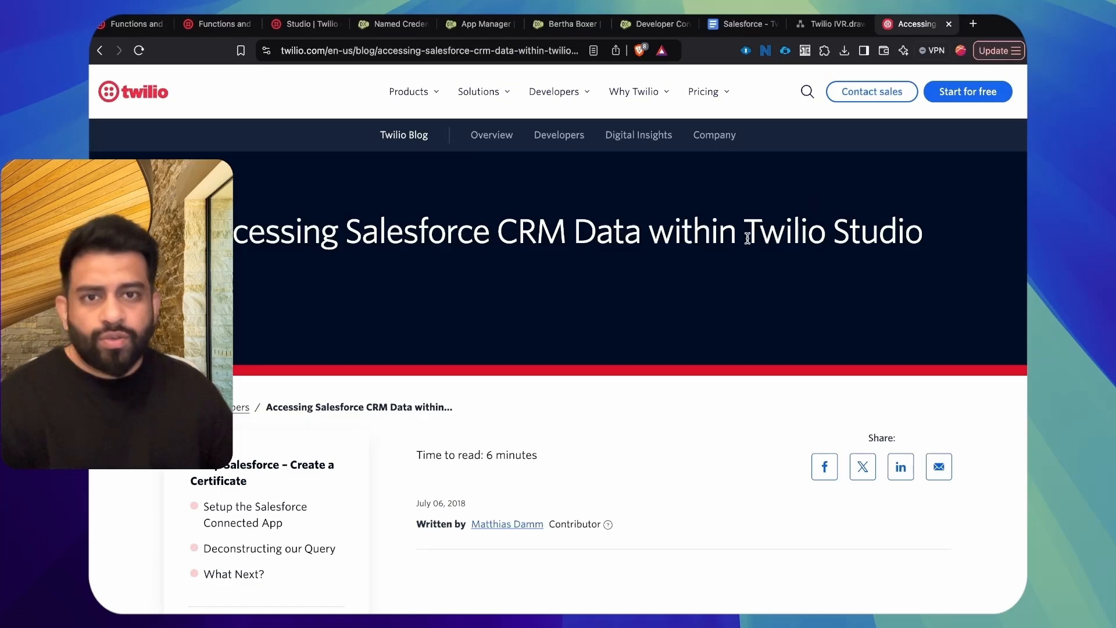
scroll(702, 279, "down", 10)
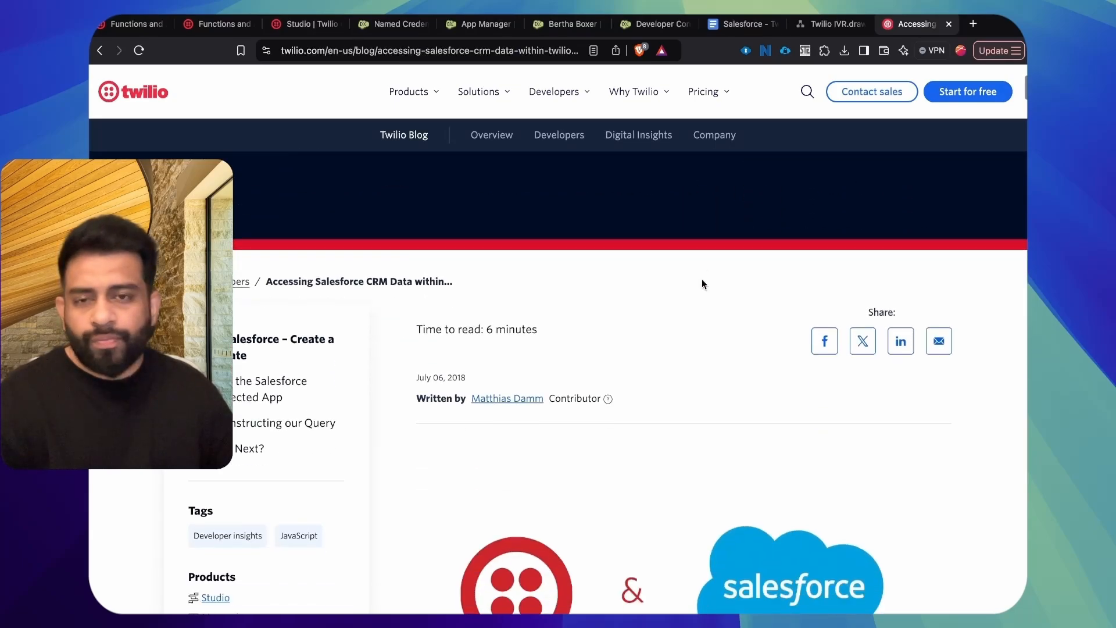
scroll(670, 252, "down", 15)
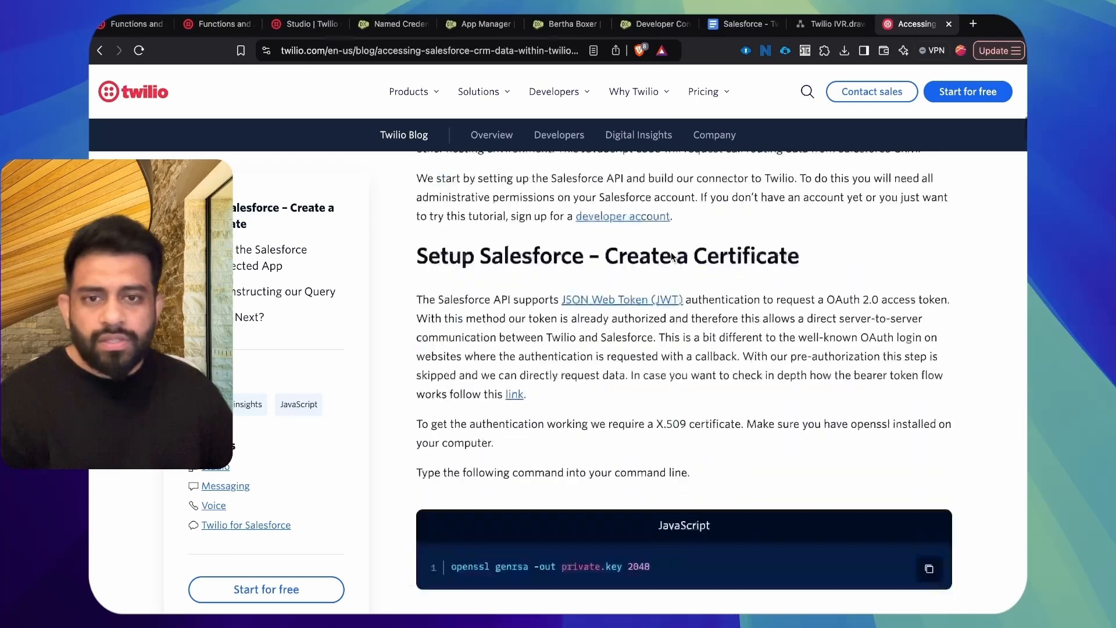
scroll(671, 252, "down", 4)
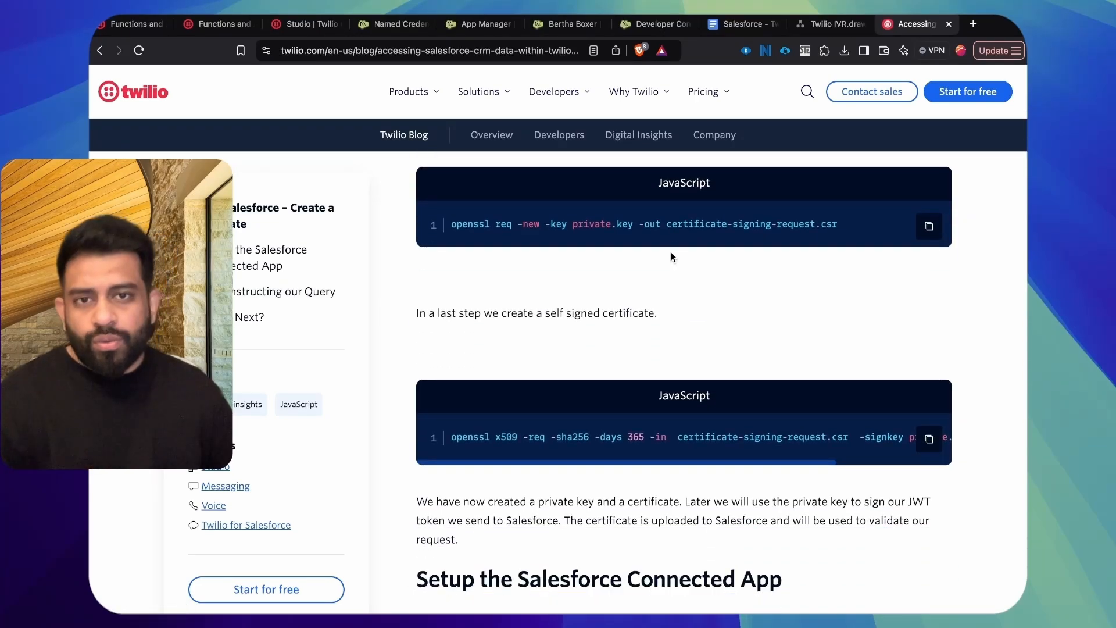
scroll(670, 257, "down", 5)
scroll(671, 257, "down", 12)
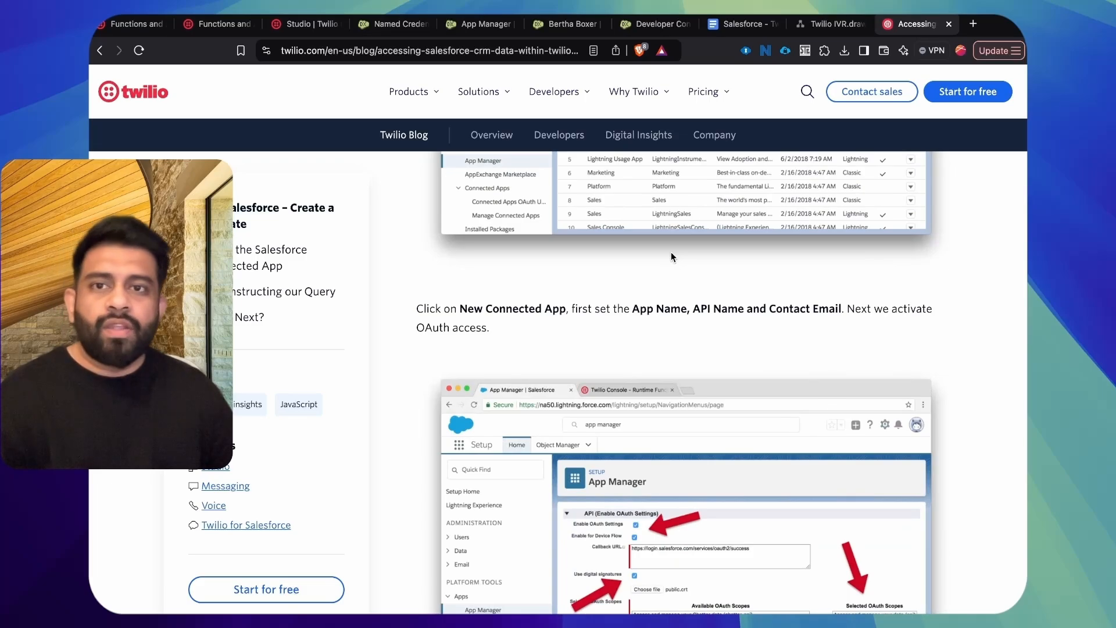
scroll(752, 286, "down", 10)
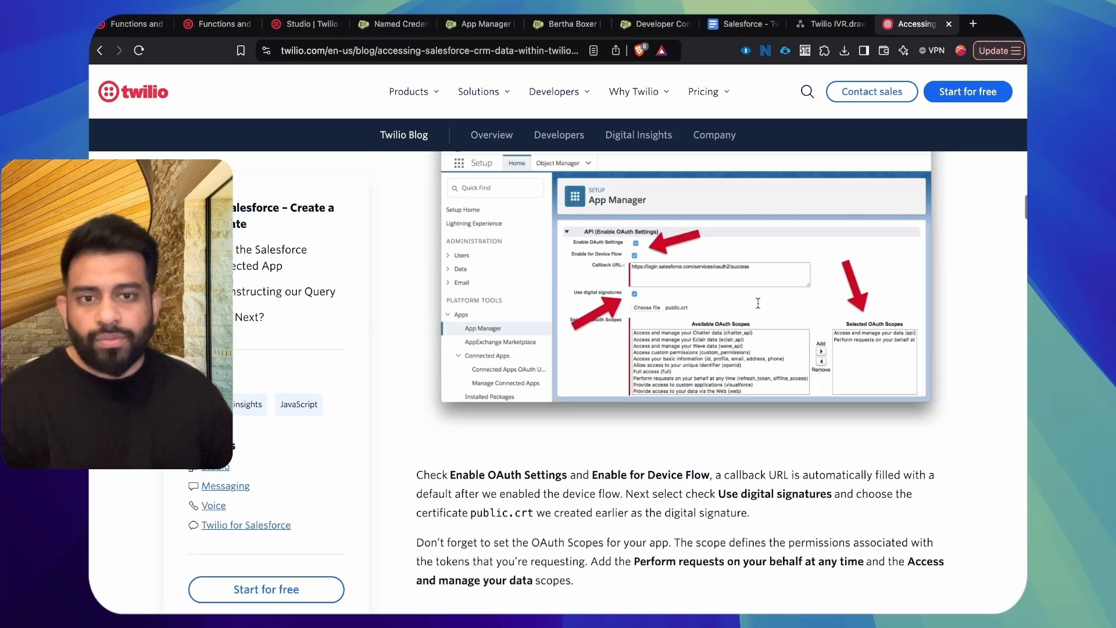
scroll(758, 306, "down", 15)
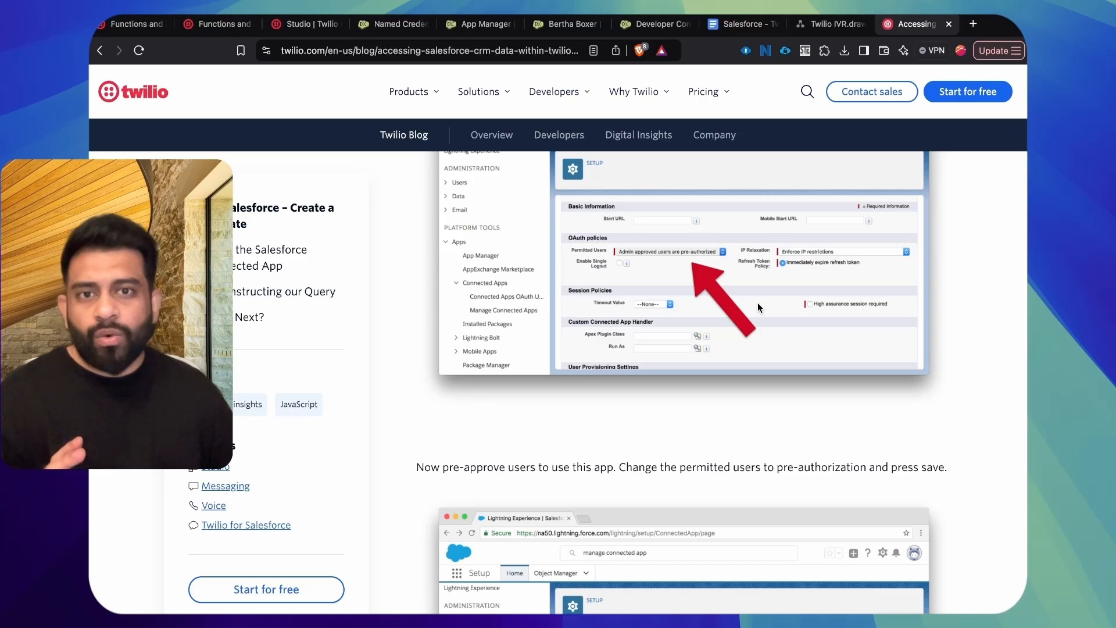
scroll(758, 306, "down", 5)
scroll(758, 307, "down", 3)
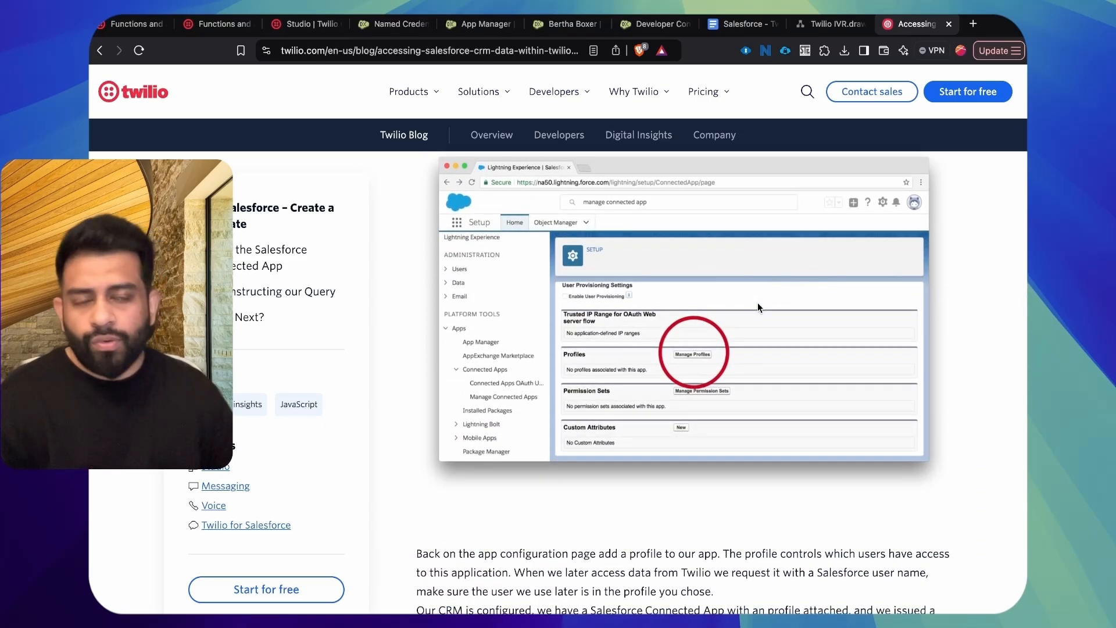
scroll(758, 306, "down", 3)
left_click(737, 28)
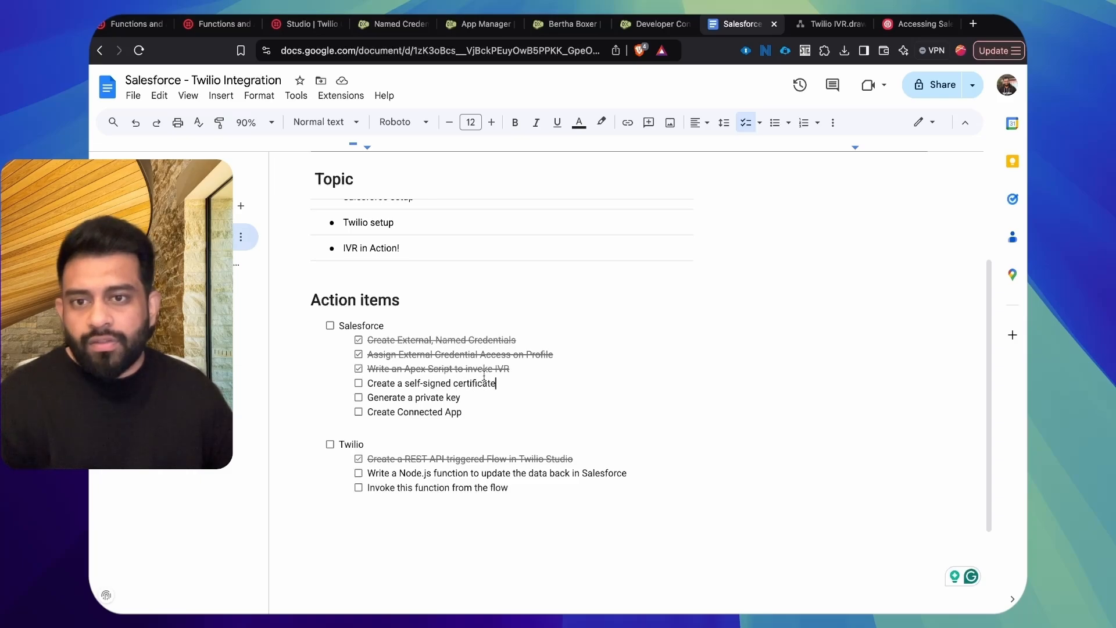
Step: Search Salesforce Setup for "certifi" and open Certificate and Key Management
left_click(481, 26)
left_click(180, 148)
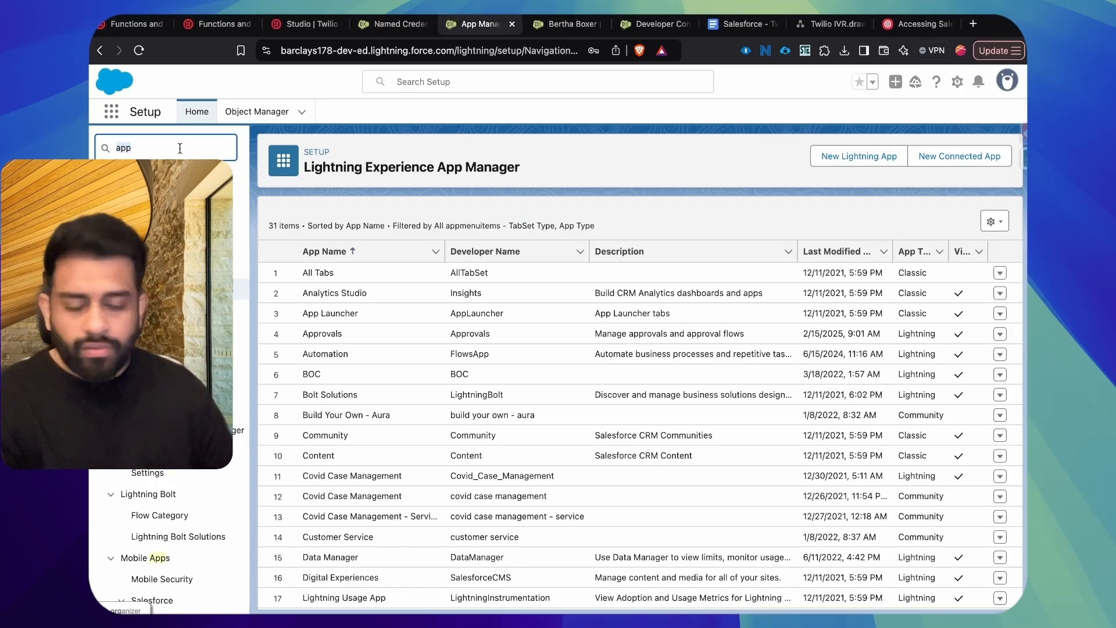
type("certifi")
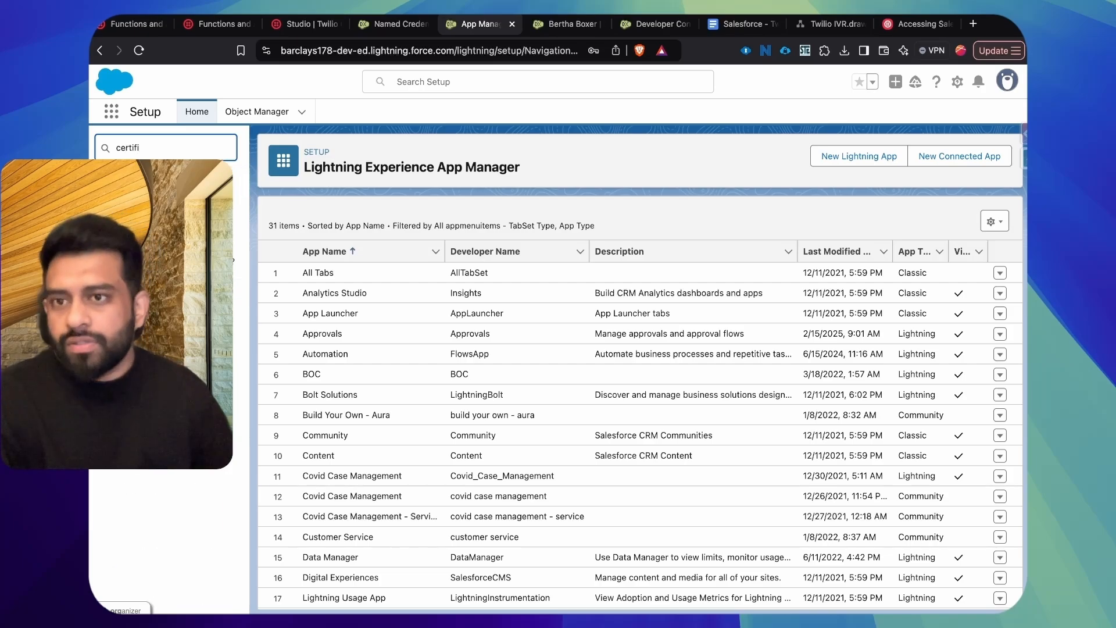
left_click(175, 218)
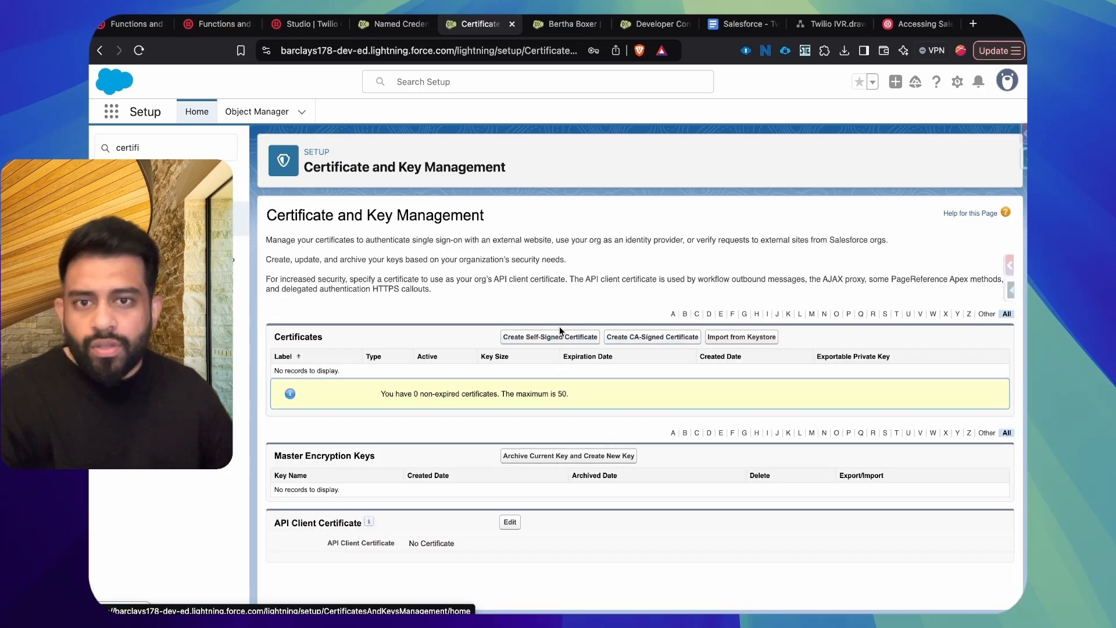
Step: Start a self-signed certificate with the label and unique name TwilioSelfSigned
left_click(552, 338)
left_click(453, 307)
type("Twil")
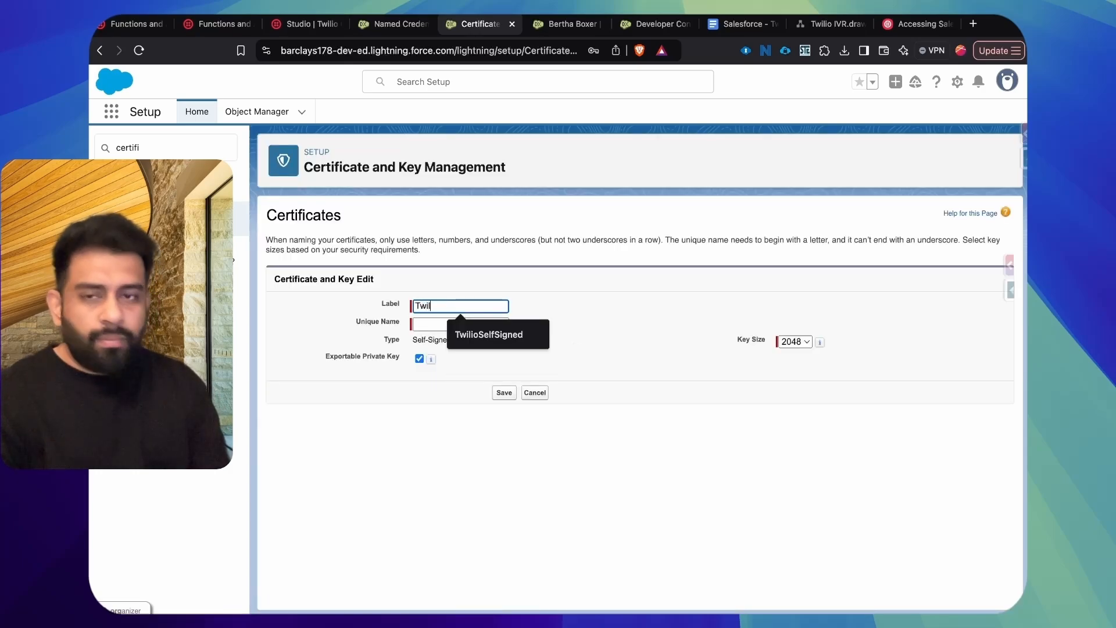
type("ioSelfSigned")
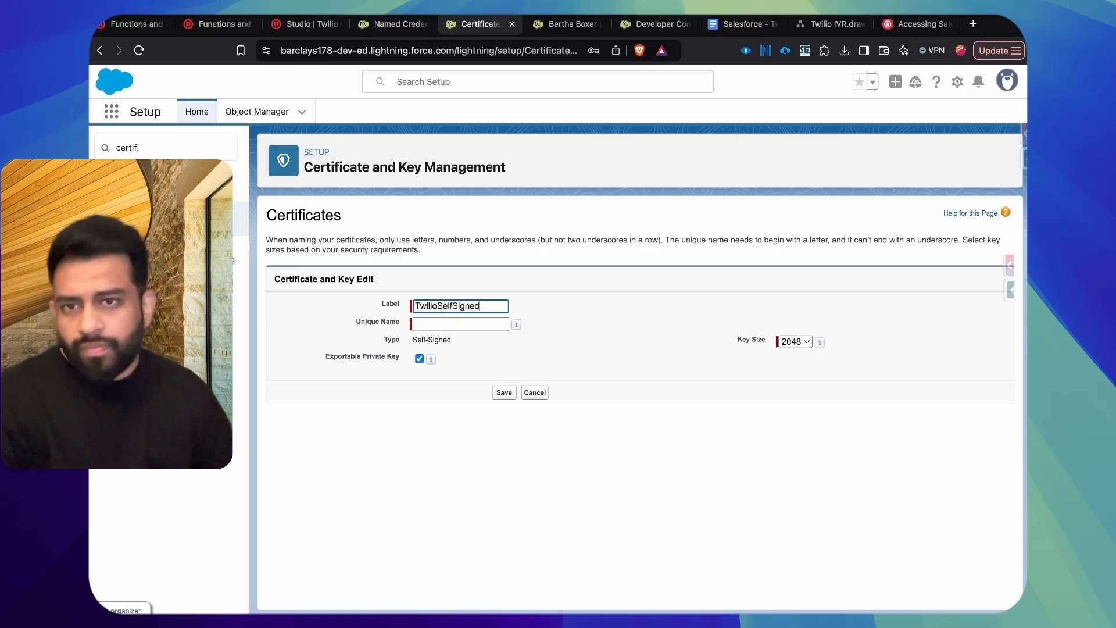
left_click(642, 348)
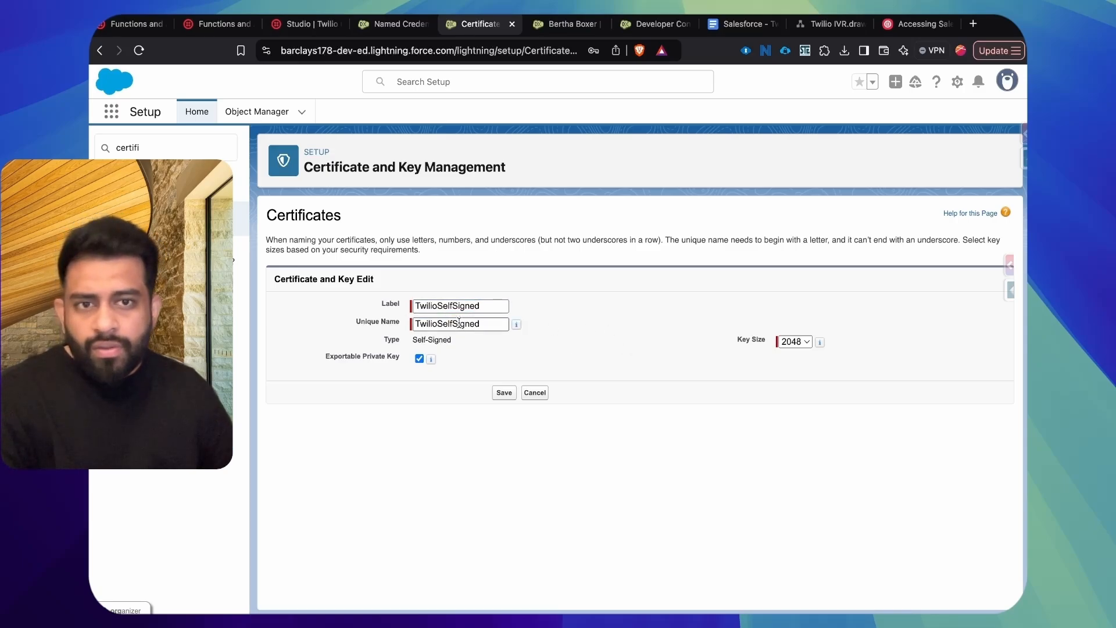
Step: Set the certificate's key size to 4096, keep its private key exportable, and save it
left_click(785, 341)
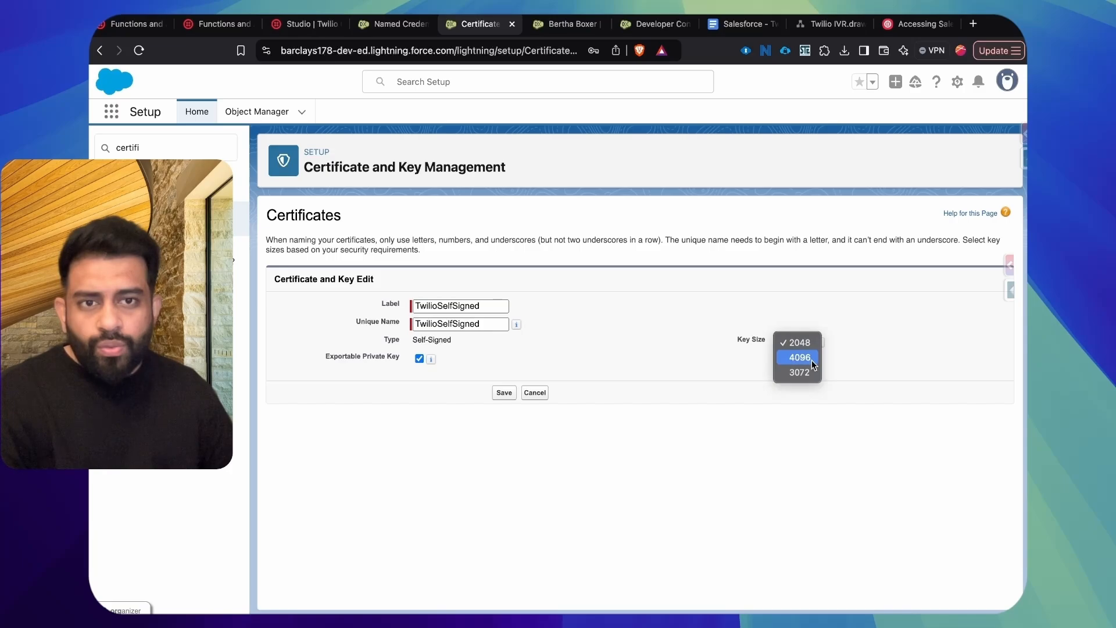
left_click(811, 360)
left_click(802, 345)
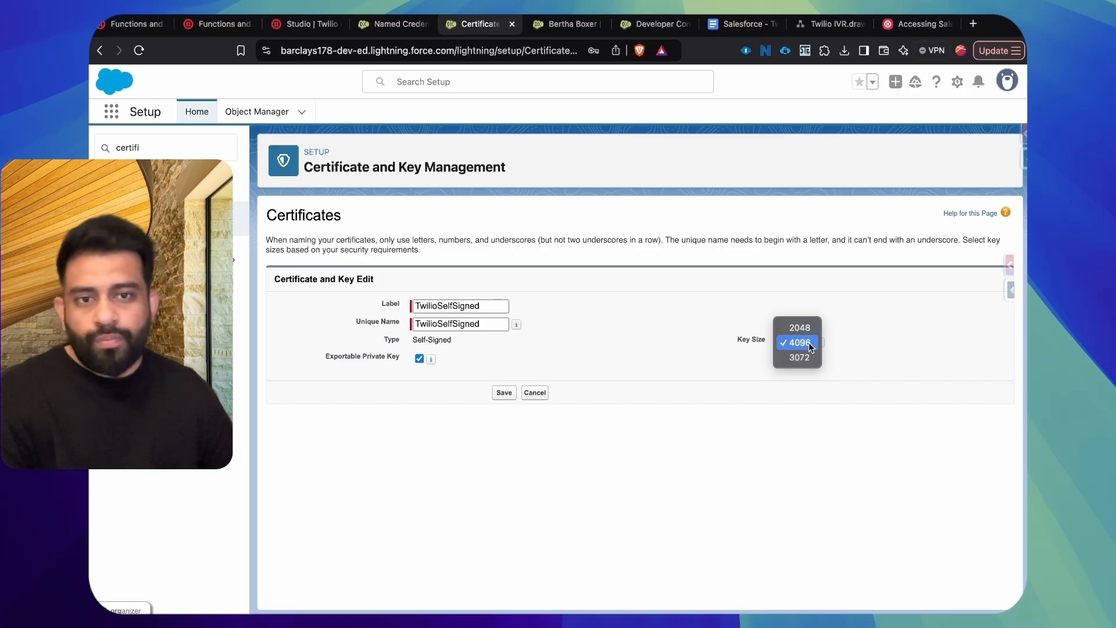
left_click(564, 348)
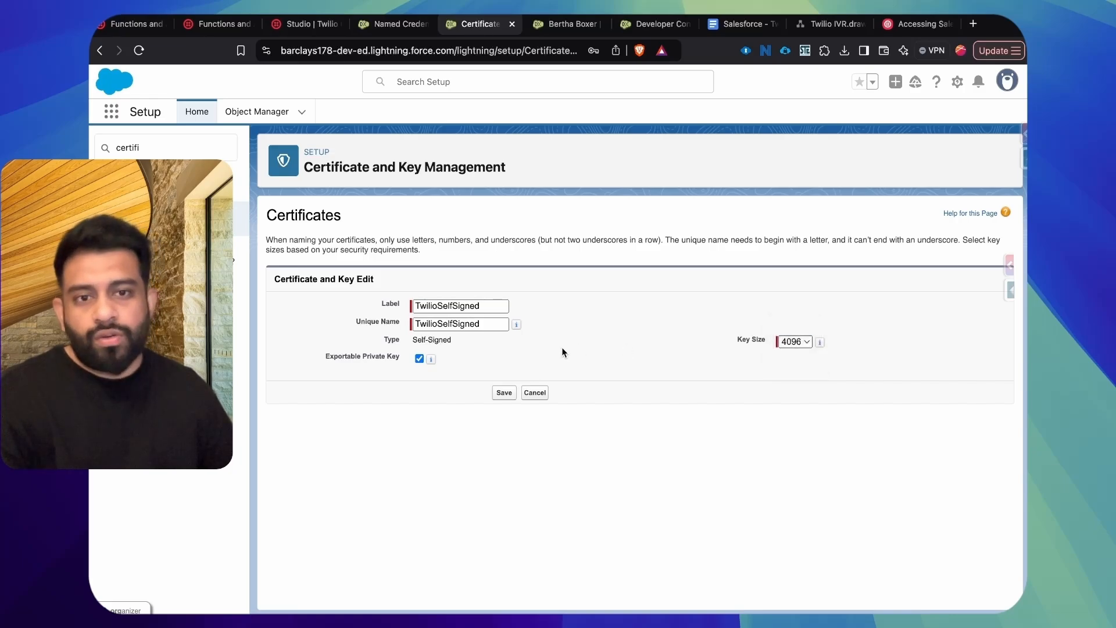
left_click_drag(329, 356, 375, 360)
left_click(385, 364)
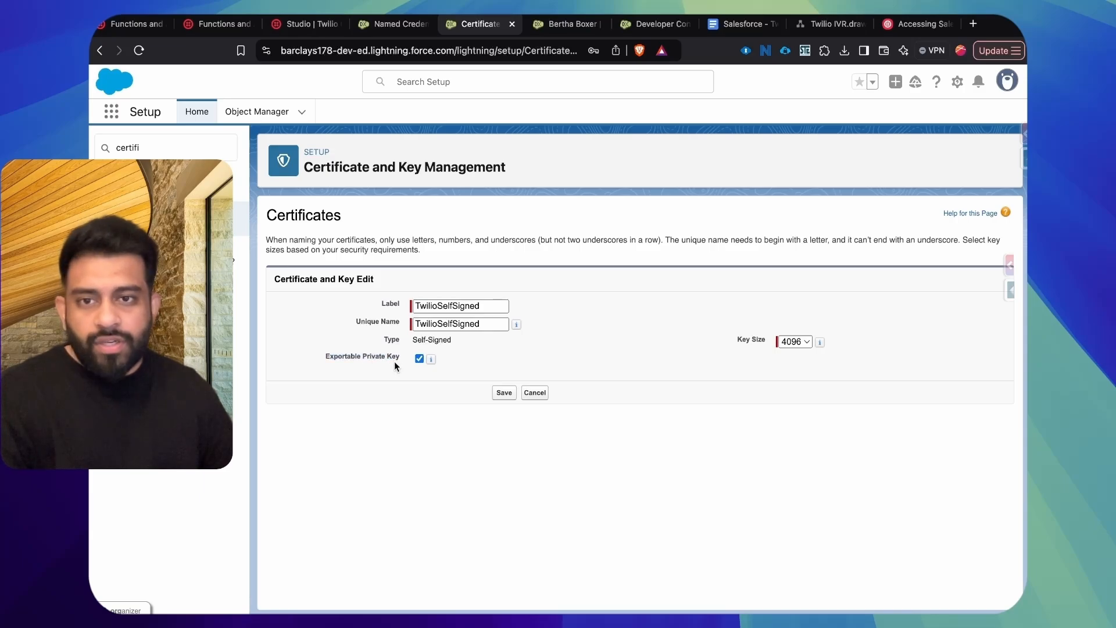
left_click(504, 394)
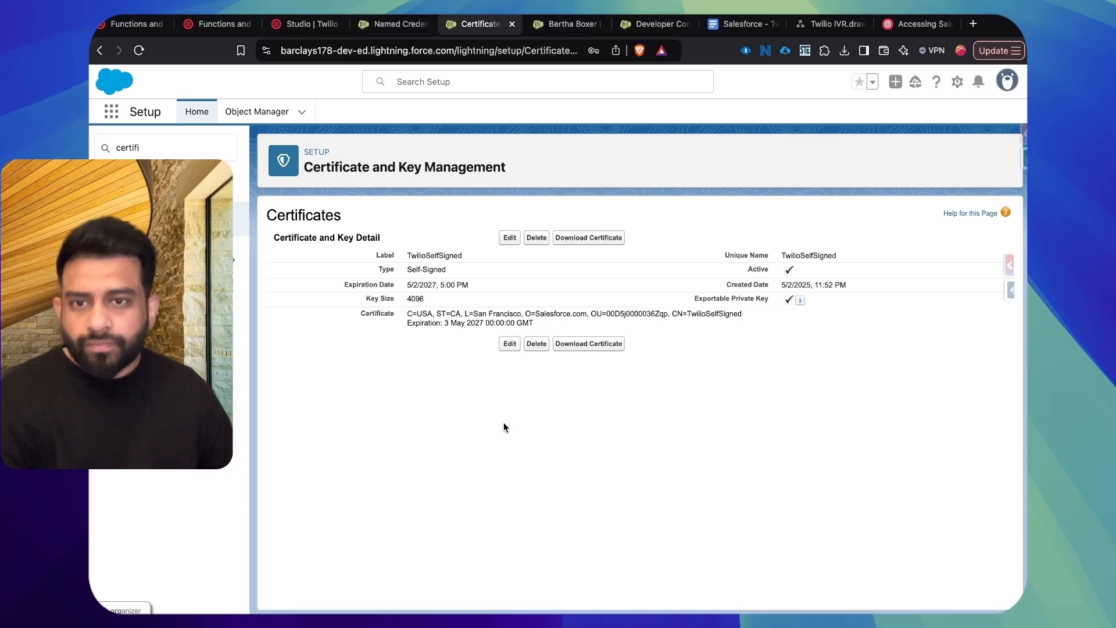
Step: Download the TwilioSelfSigned certificate to the Downloads folder and return to the certificate list
left_click(597, 245)
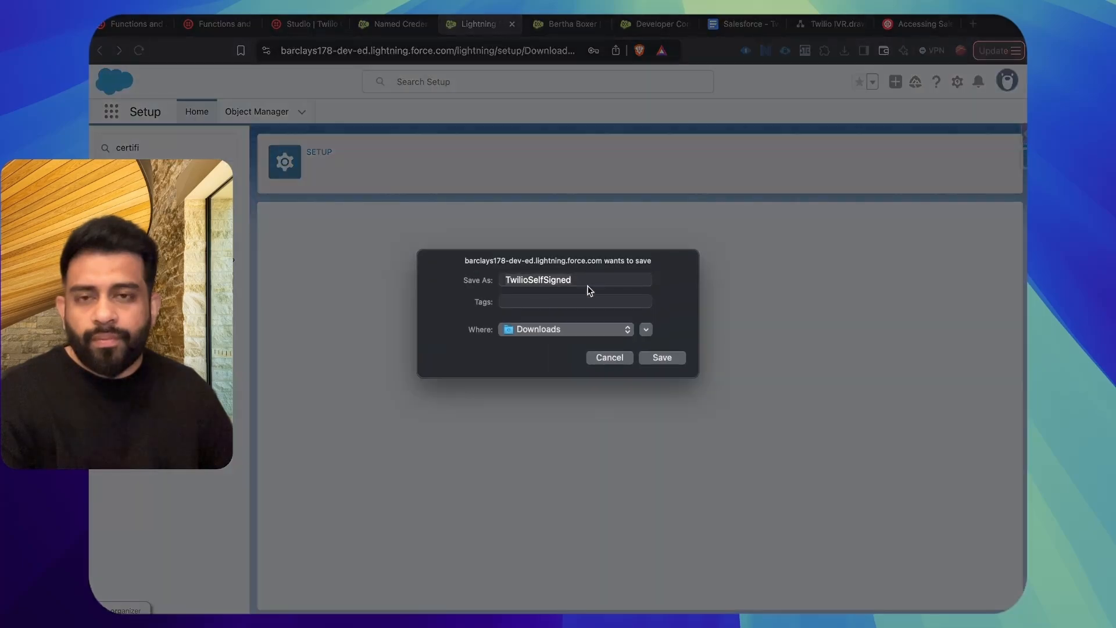
left_click(671, 357)
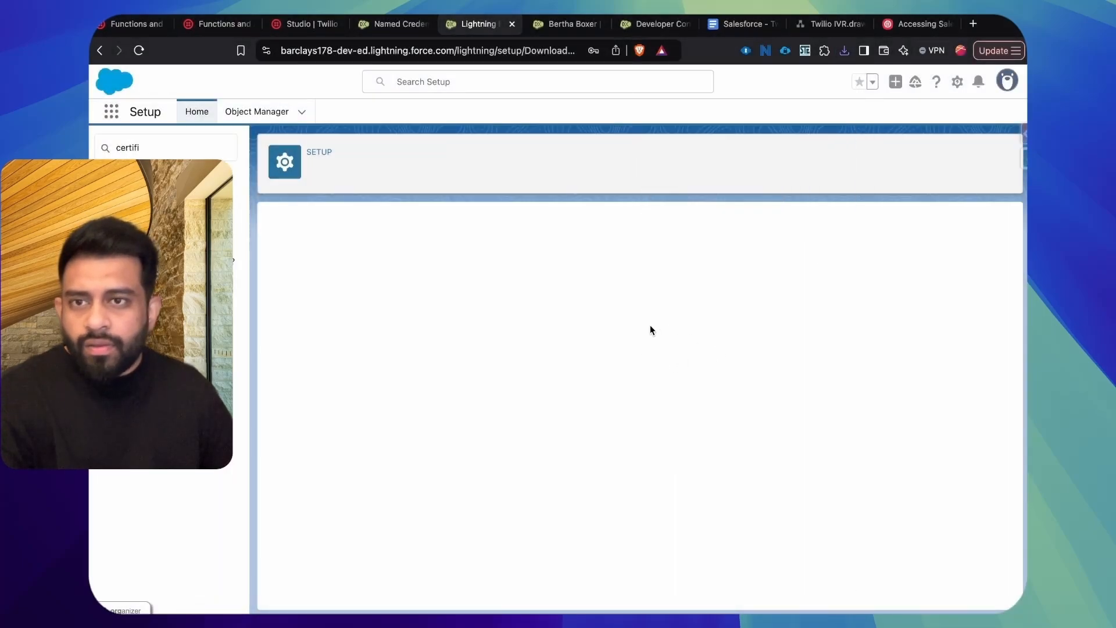
left_click(180, 219)
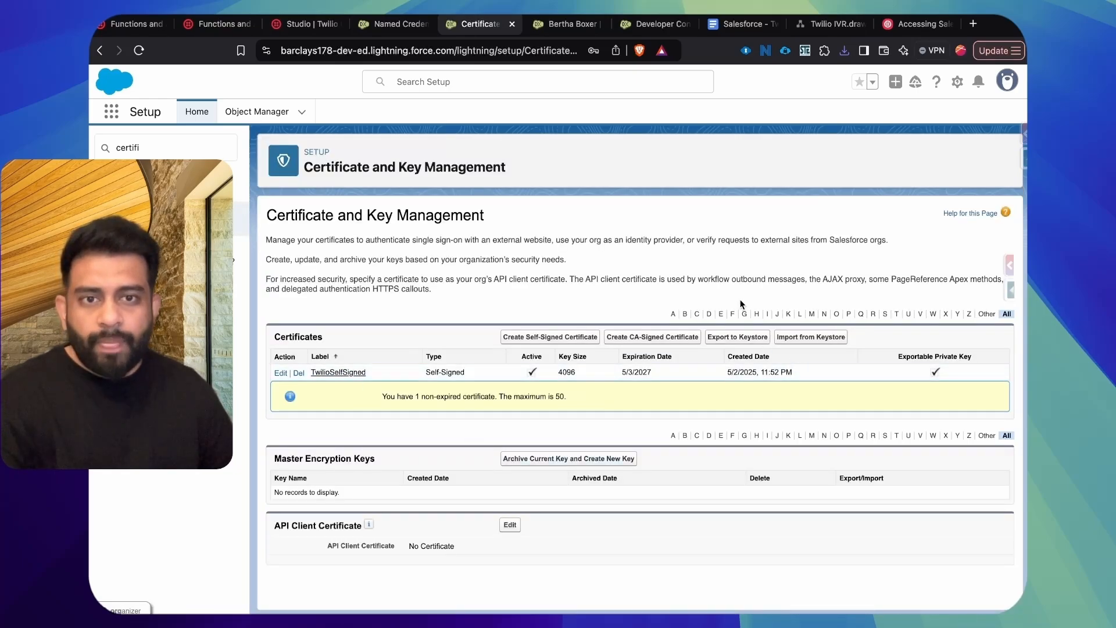
Step: Export the certificates to a keystore protected with a keystore password, saving the file as keystore in Downloads
left_click(744, 337)
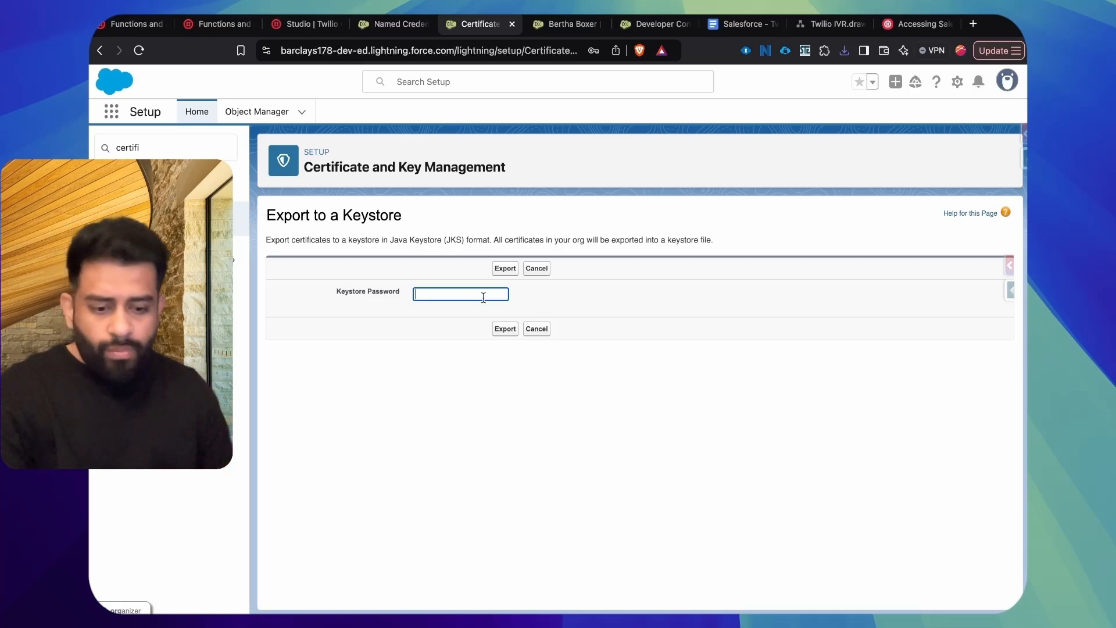
type("••")
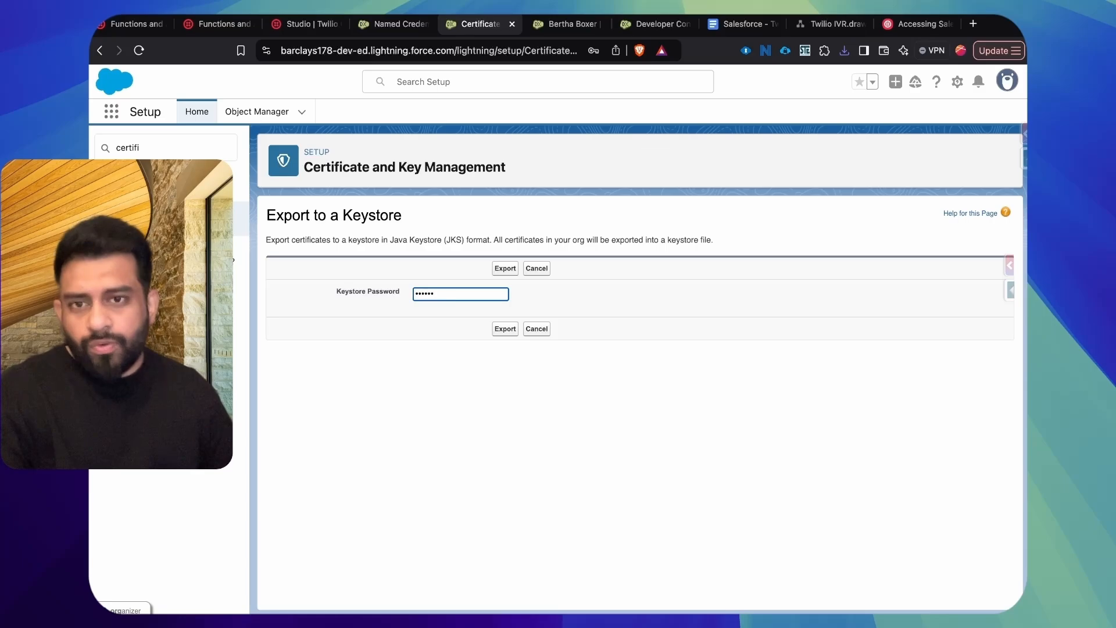
left_click(502, 272)
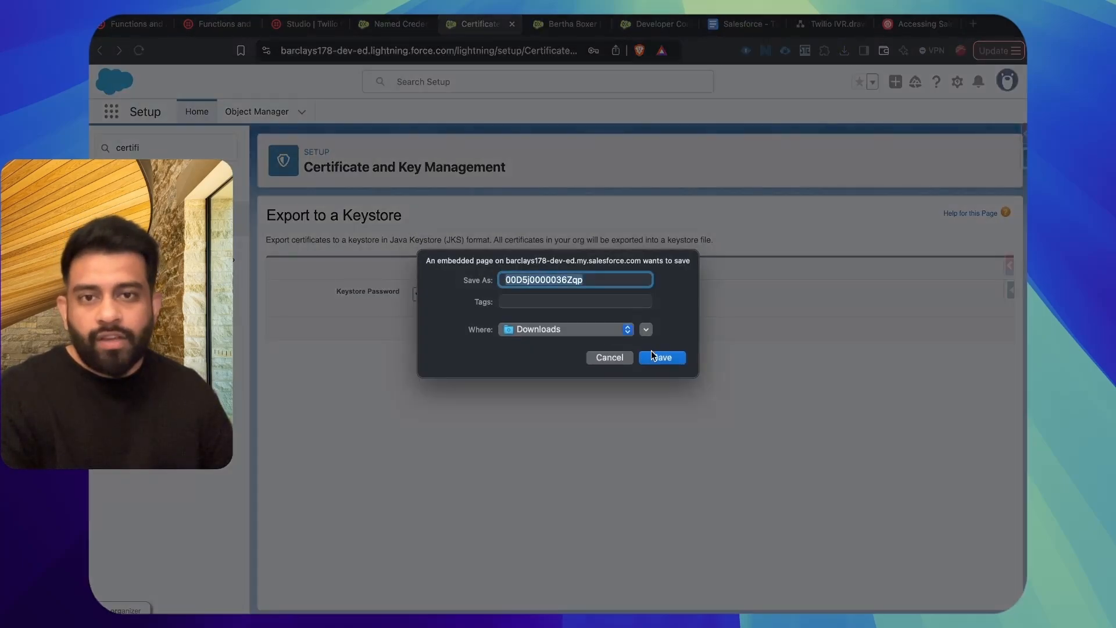
left_click(605, 282)
double_click(547, 281)
type("keystore")
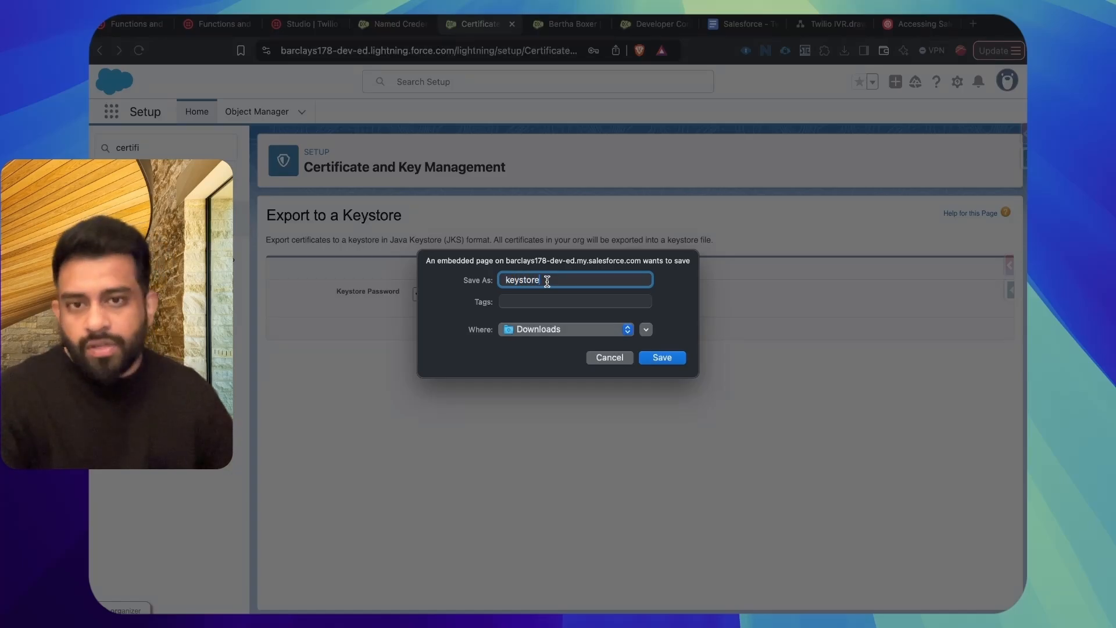
left_click(674, 361)
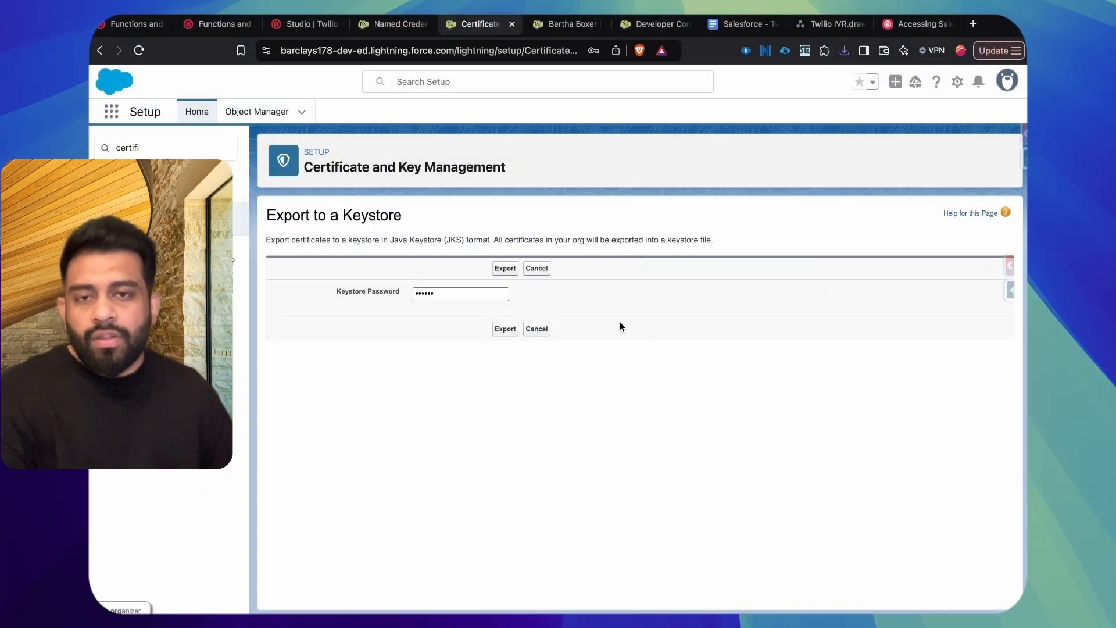
left_click(545, 336)
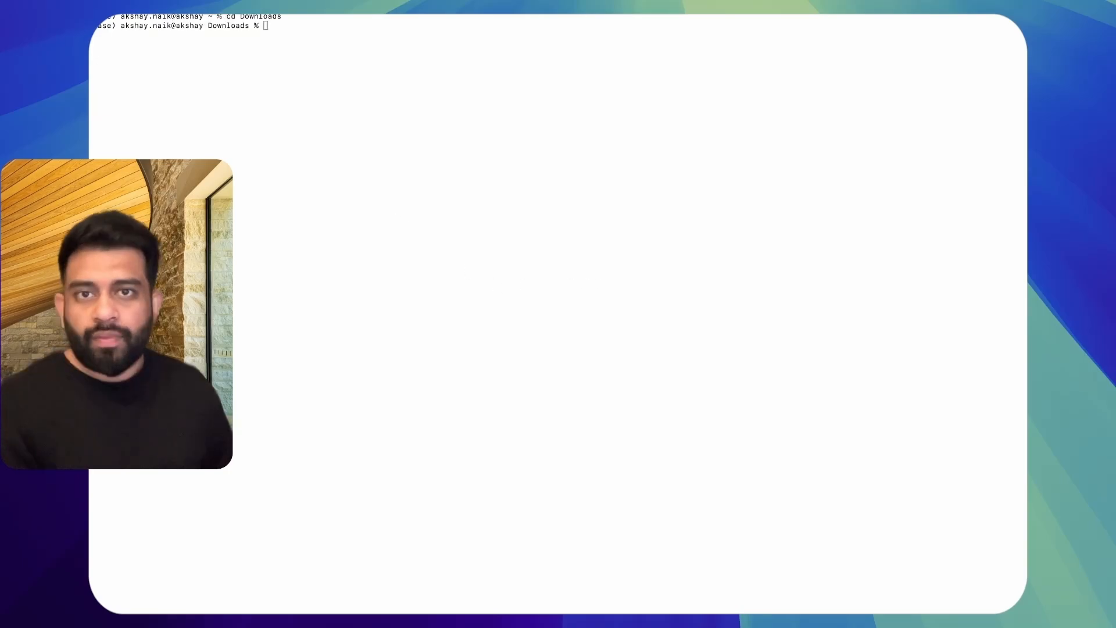
Step: In the terminal, convert keystore.jks to PKCS12 file intermediate.p12 with keytool, alias twilioselfsigned and the store passwords, and select the new file in Finder
left_click(567, 202)
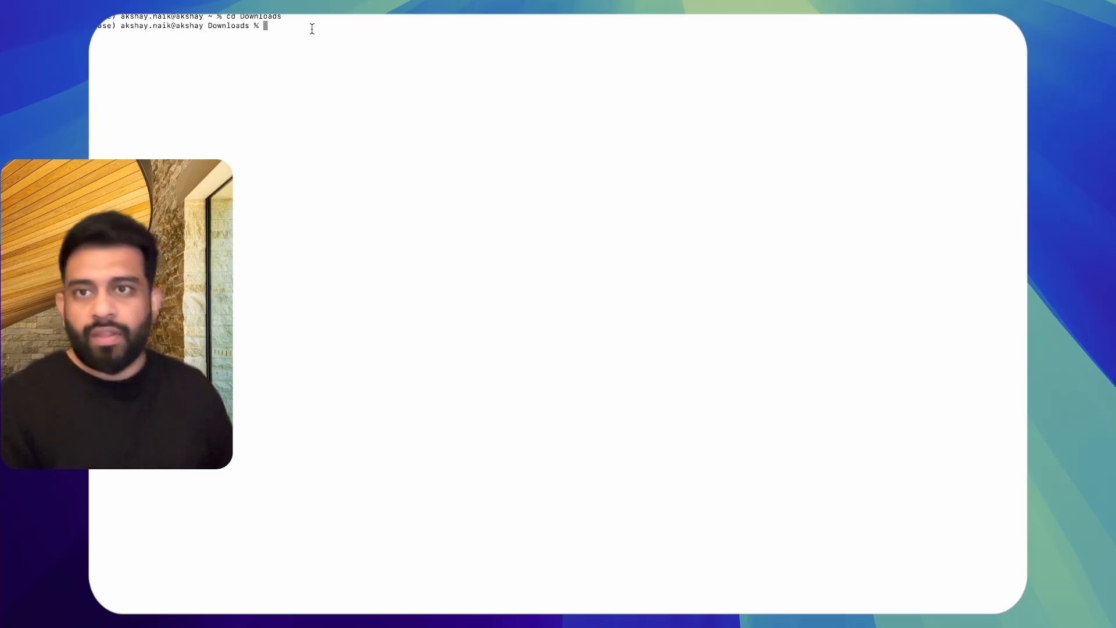
type("keytool -importkeystore \\ -srckeystore keystore.jks \\ -destkeystore intermediate.p12 \\ -srcstoretype JKS \\ -deststoretype PKCS12 \\ -srcalias twilioselfsigned \\ -deststorepass qwerty \\ -srcstorepass qwerty")
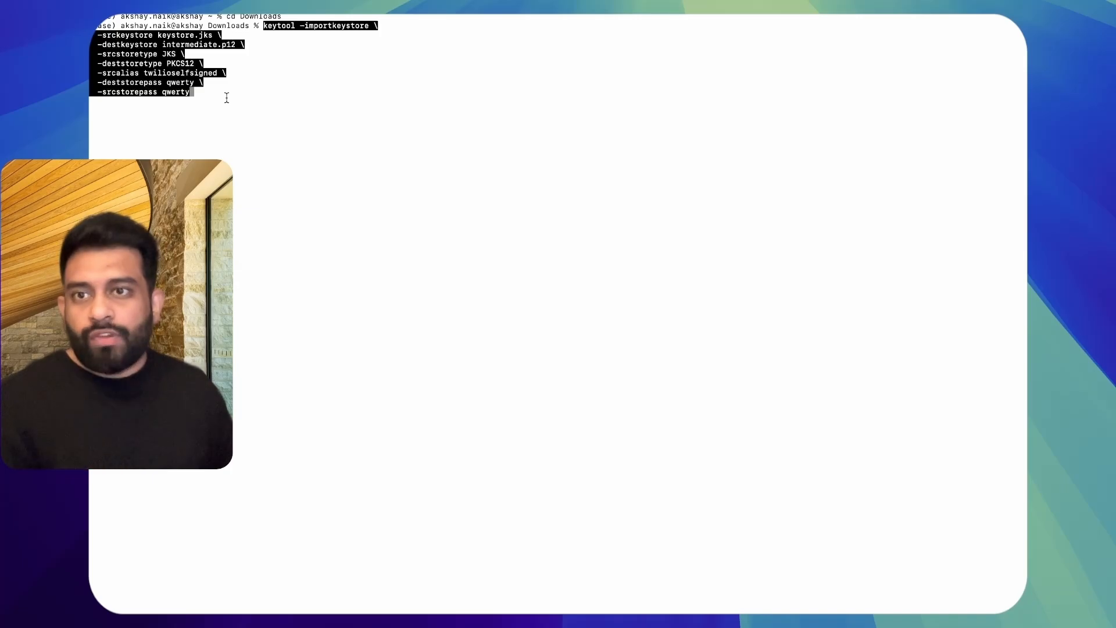
key("Return")
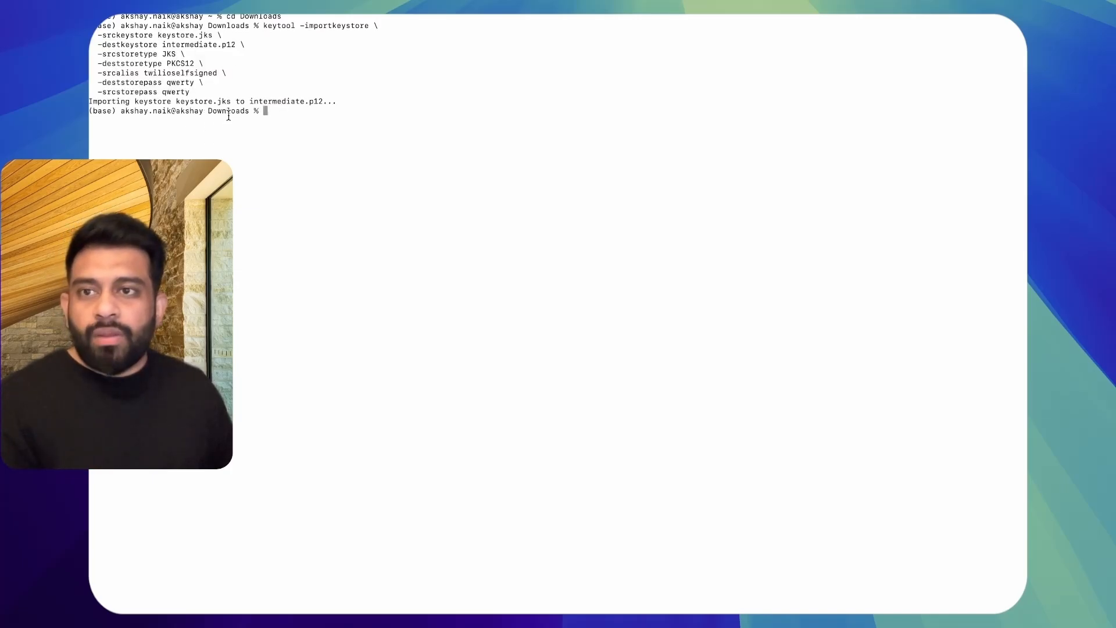
key("ctrl+Right")
left_click(301, 74)
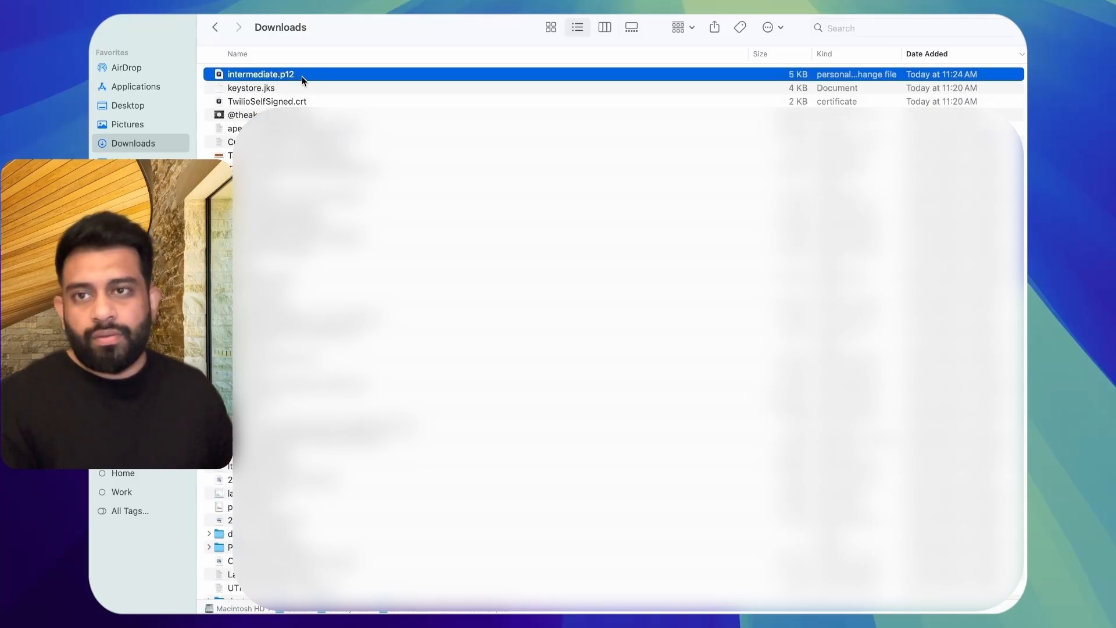
Step: In the terminal, extract the unencrypted private key from intermediate.p12 into private.key with openssl pkcs12 (-nocerts -nodes), entering the import password
key("ctrl+Left")
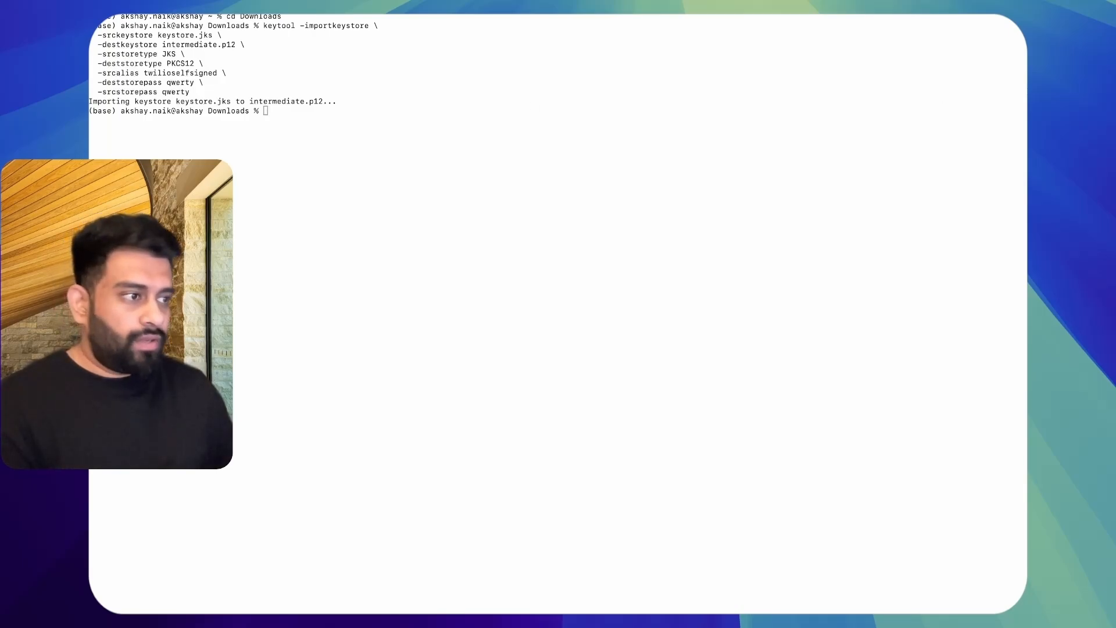
left_click(319, 131)
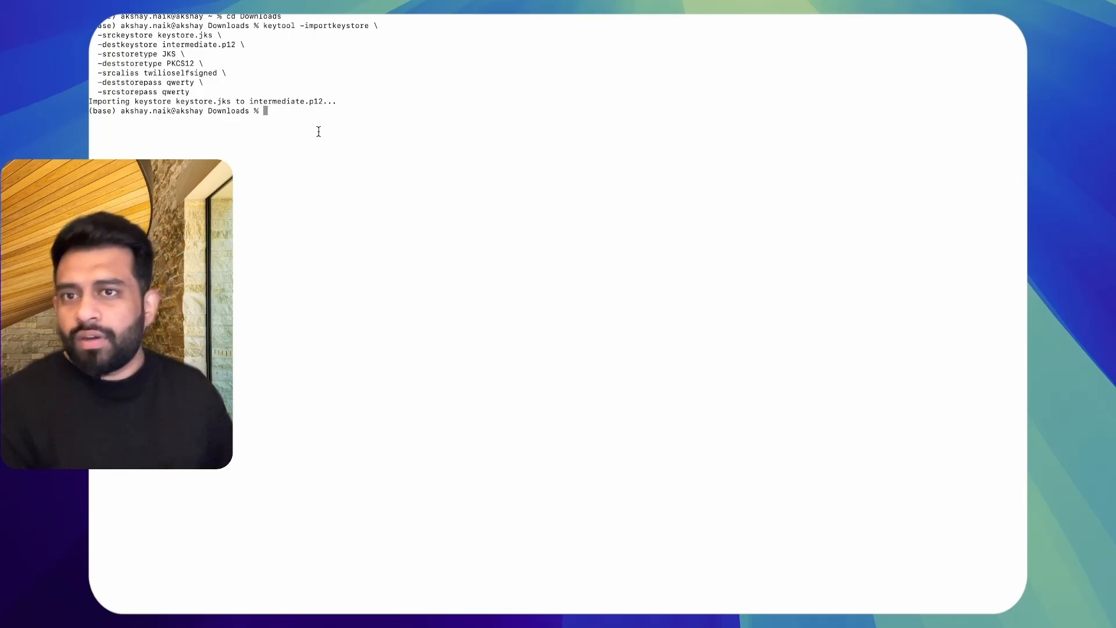
type("openssl pkcs12 -in intermediate.p12 -nocerts -nodes -out private.key")
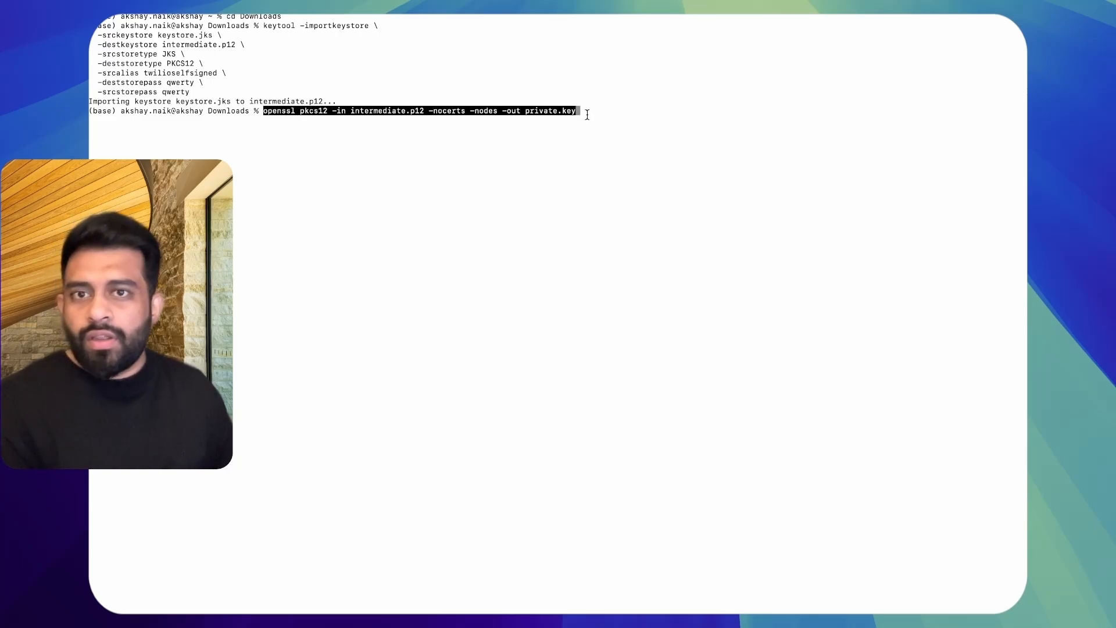
double_click(385, 111)
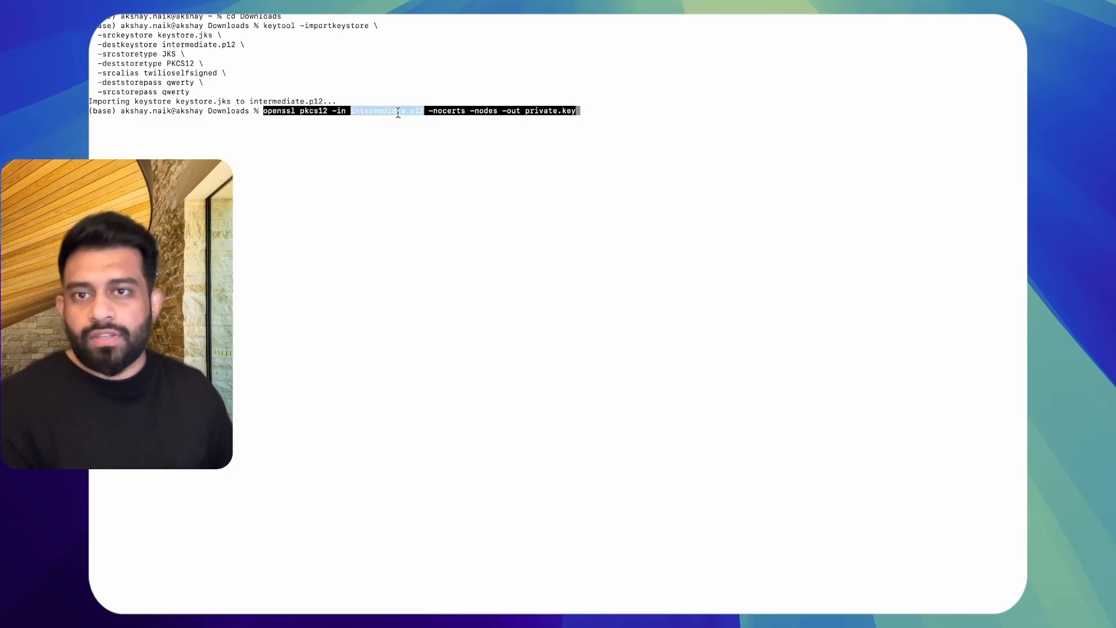
left_click(532, 113)
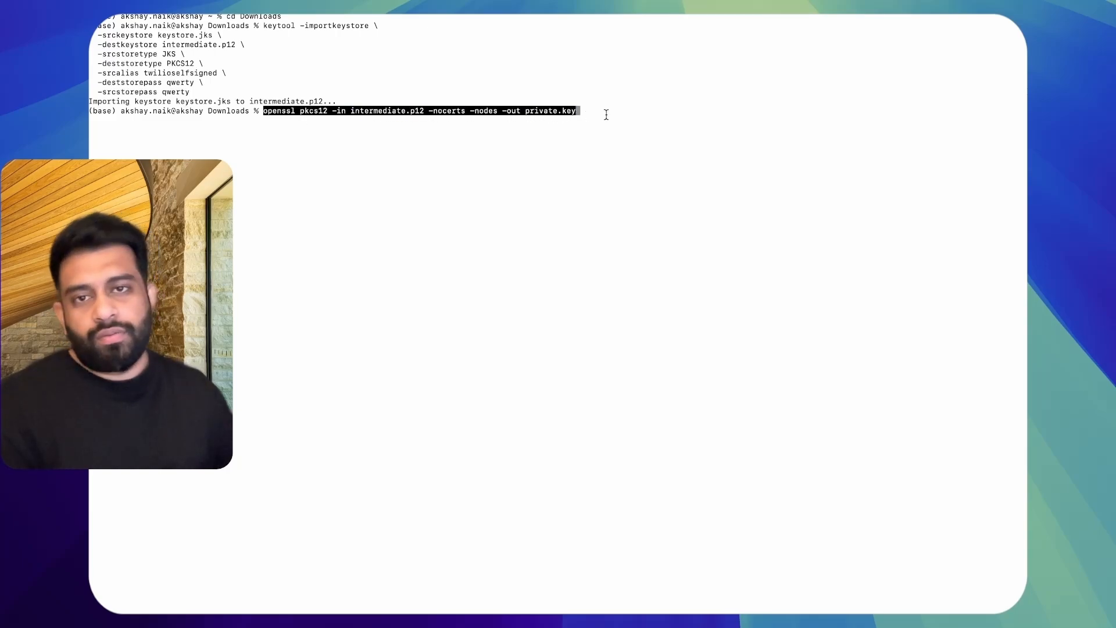
key("Return")
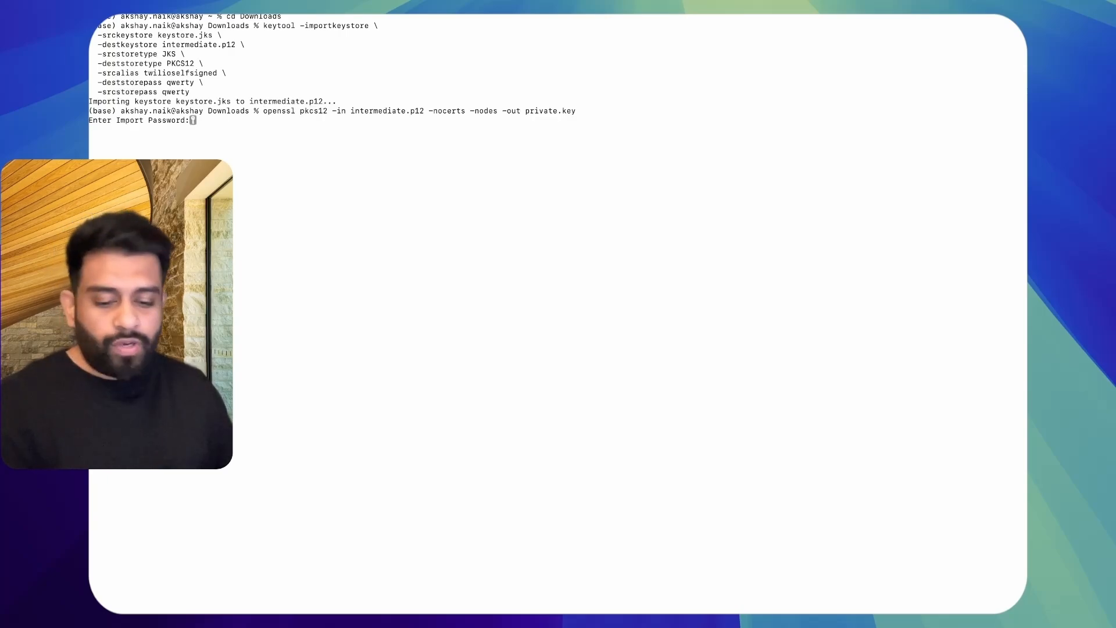
key("Return")
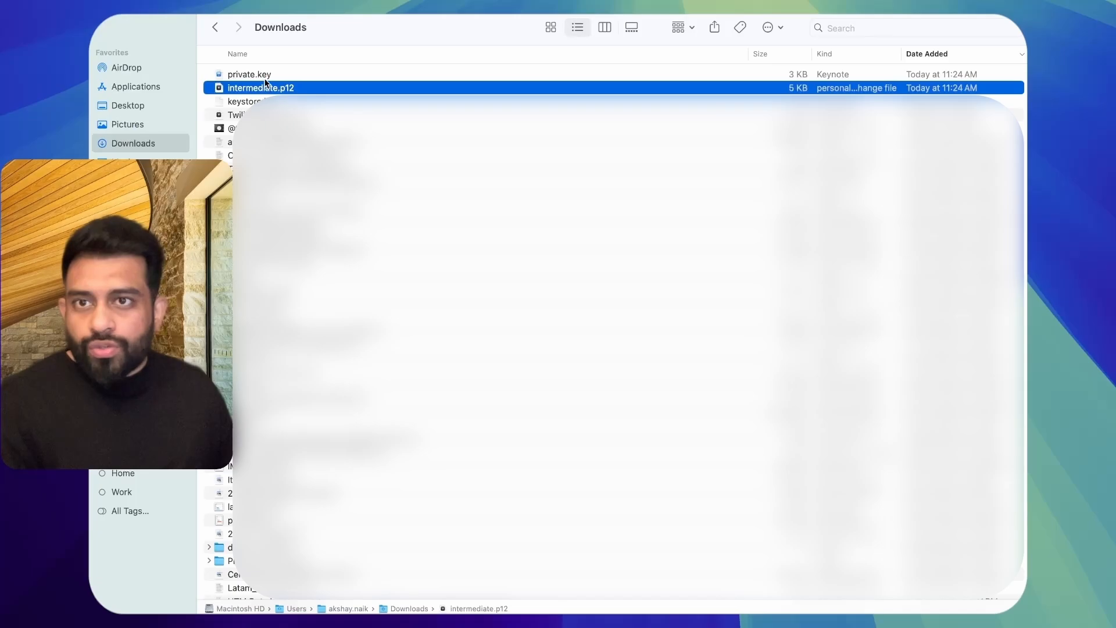
Step: In Finder's Downloads folder, open private.key with another application, choosing a code editor instead of the default Keynote
left_click(266, 76)
right_click(268, 78)
mouse_move(325, 96)
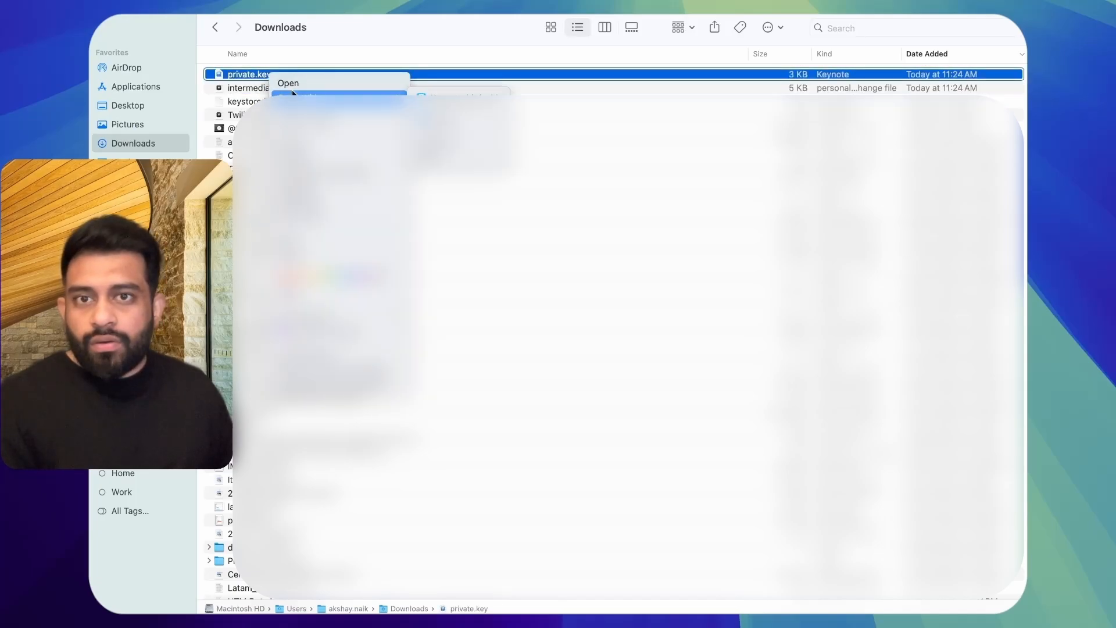
left_click(430, 156)
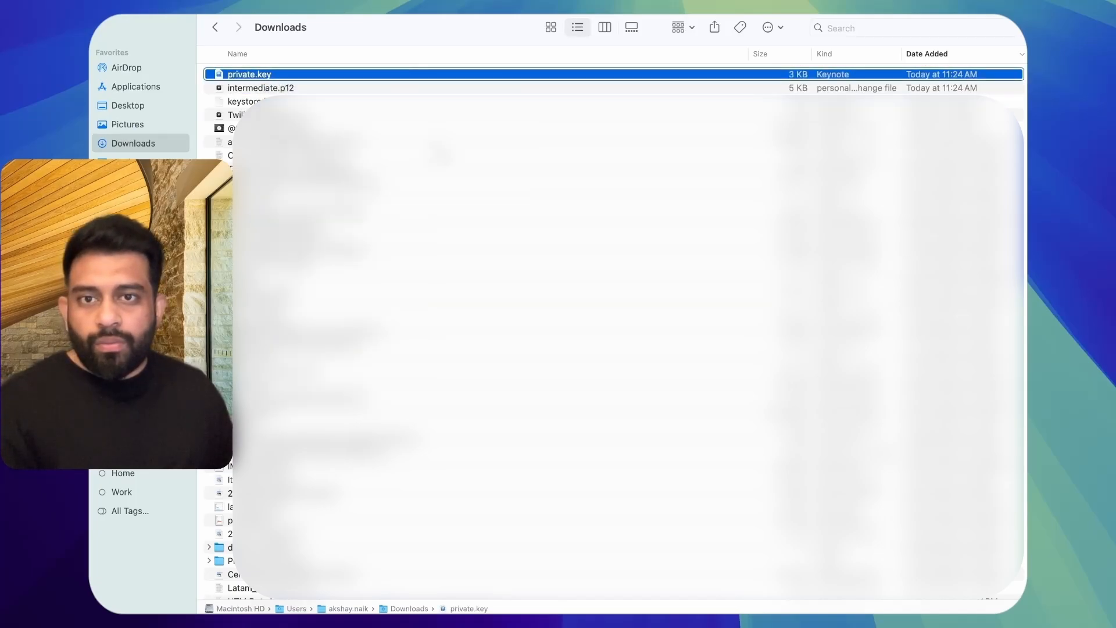
scroll(559, 292, "down", 10)
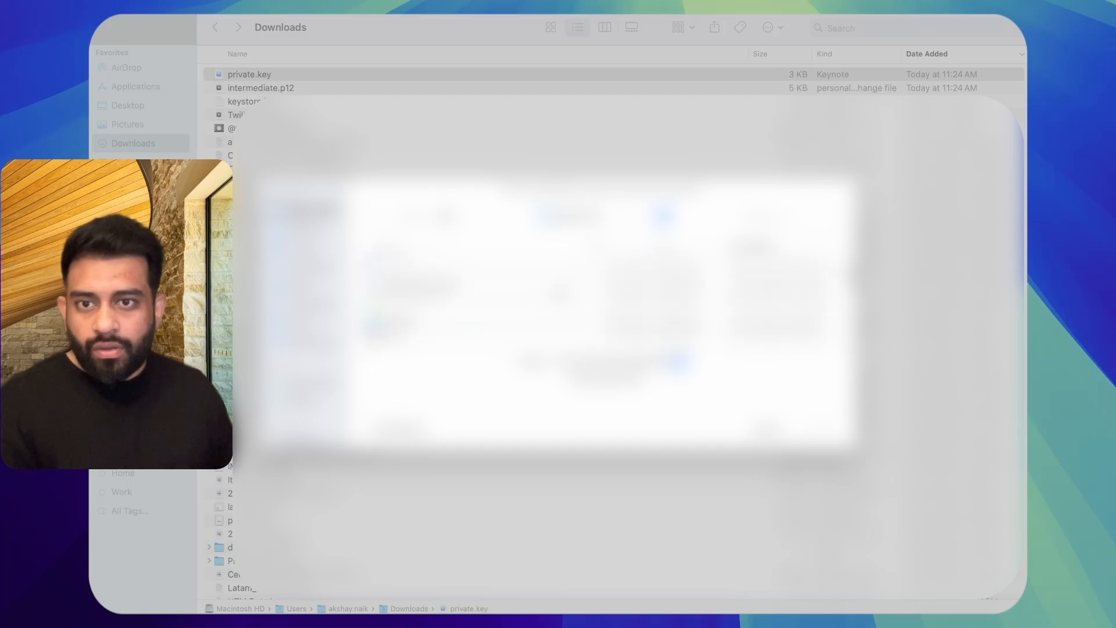
scroll(560, 292, "down", 5)
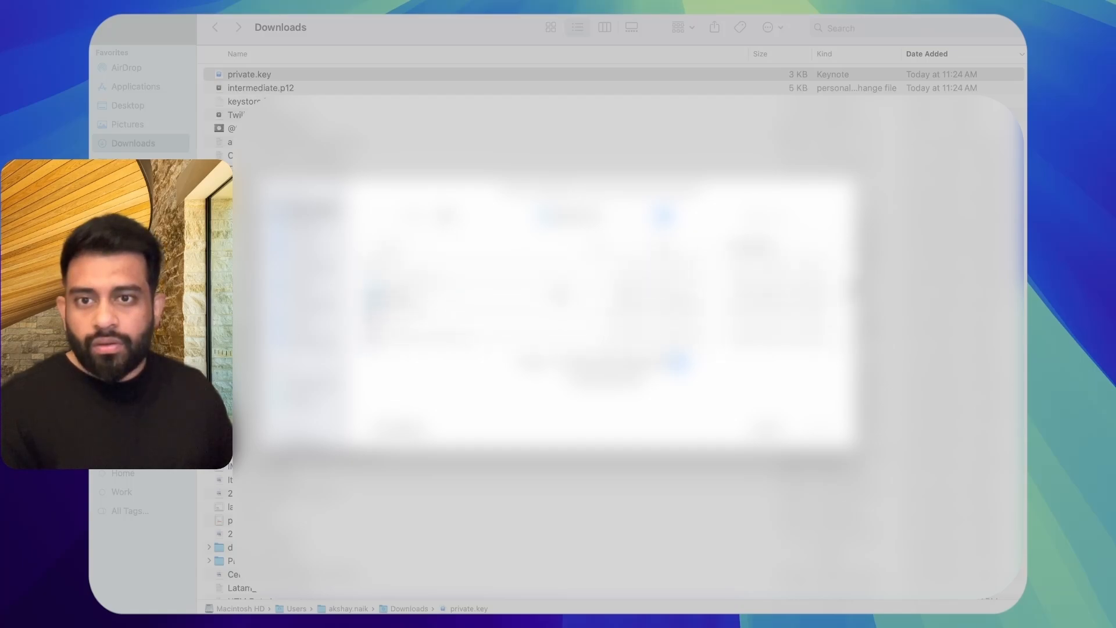
left_click(540, 272)
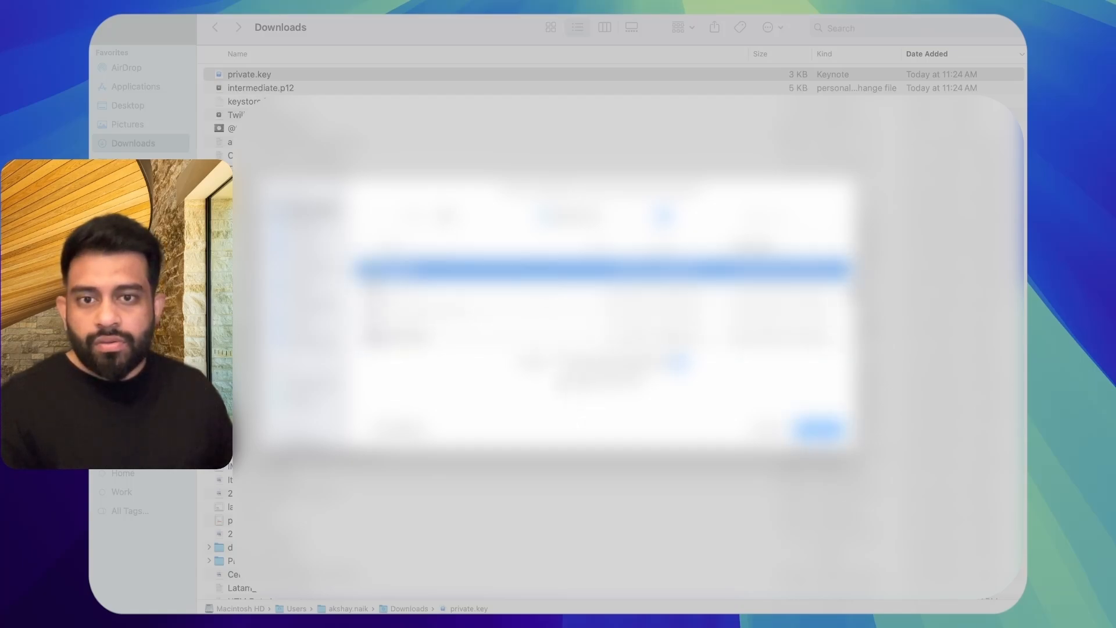
key("Return")
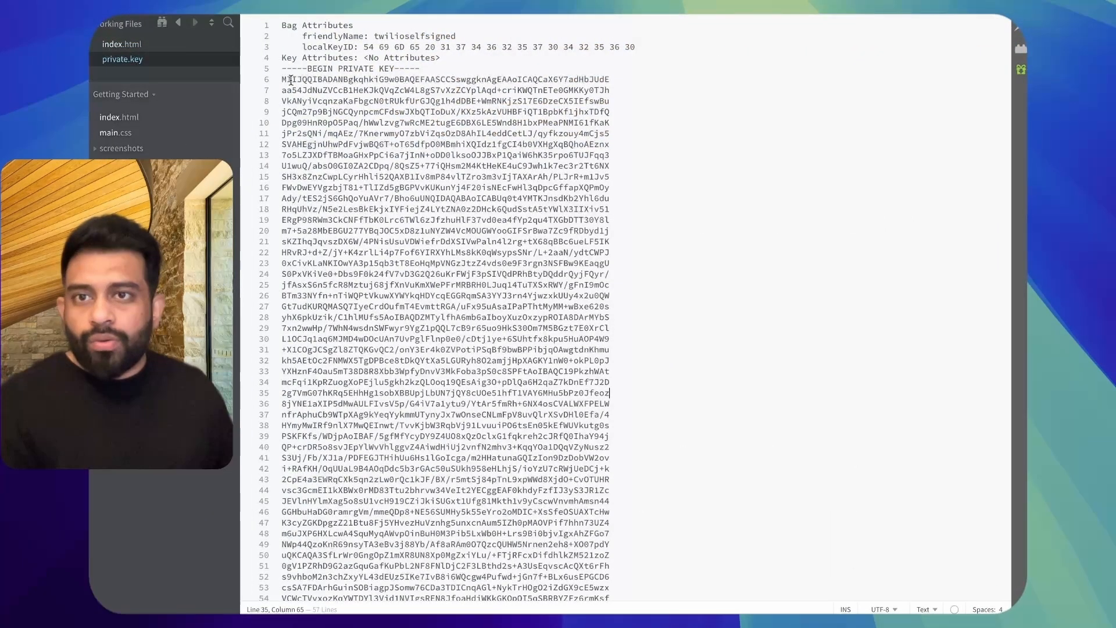
Step: Examine the full private key text in the private.key file, from its BEGIN line to its END line
left_click(284, 79)
scroll(438, 364, "down", 2)
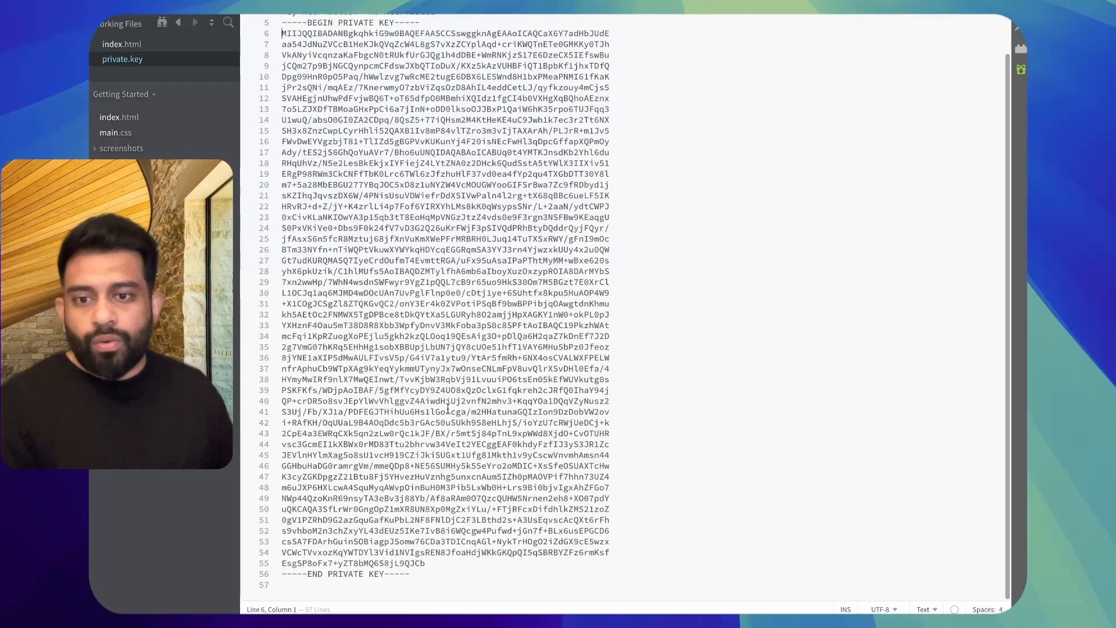
key("super+a")
left_click(477, 444)
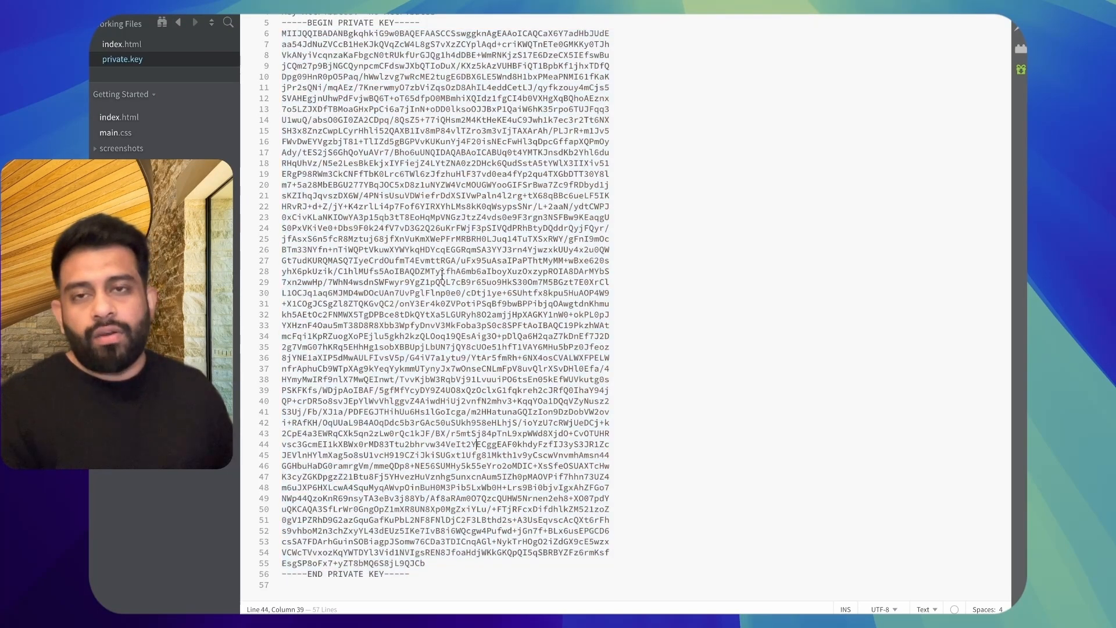
scroll(442, 275, "up", 2)
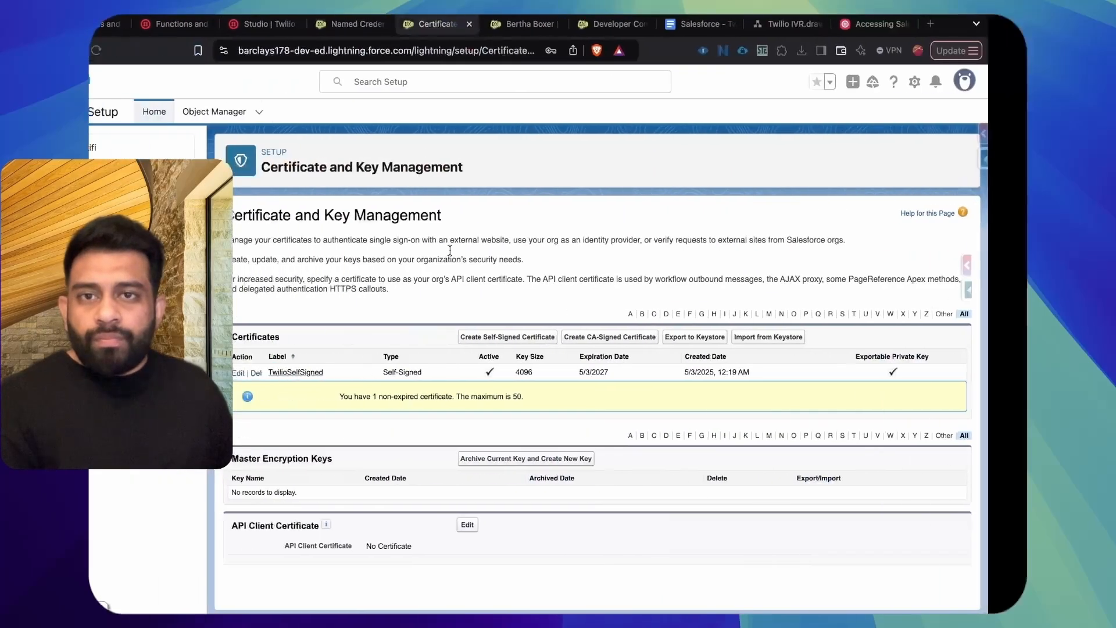
Step: In the Salesforce - Twilio Integration Google Doc, check off "Create a self-signed certificate" and "Generate a private key" in the action items
left_click(727, 30)
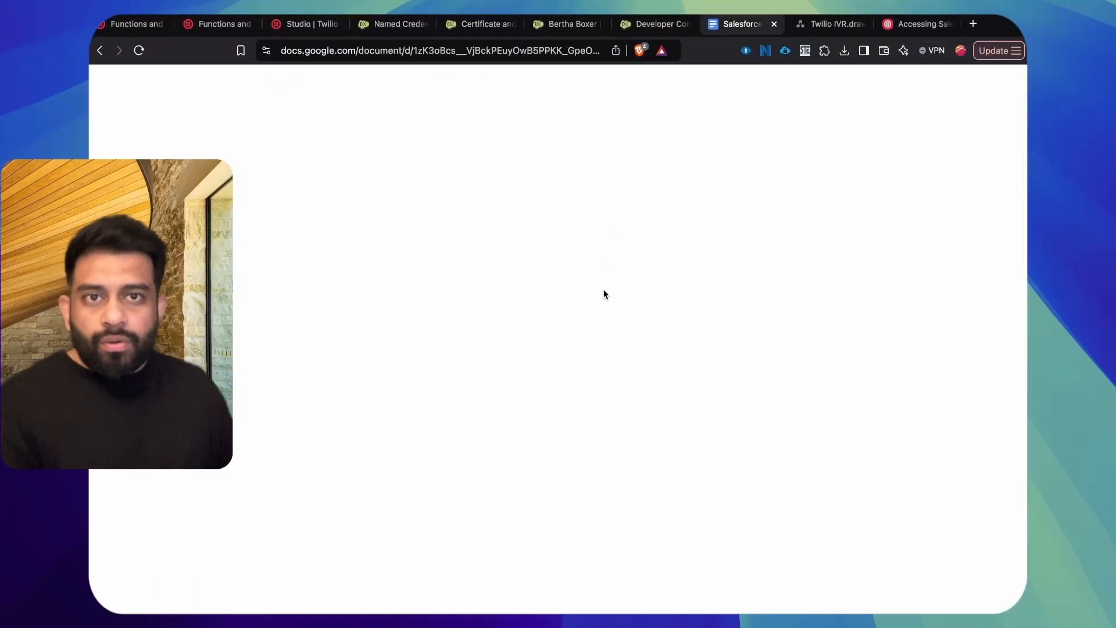
left_click_drag(399, 384, 426, 397)
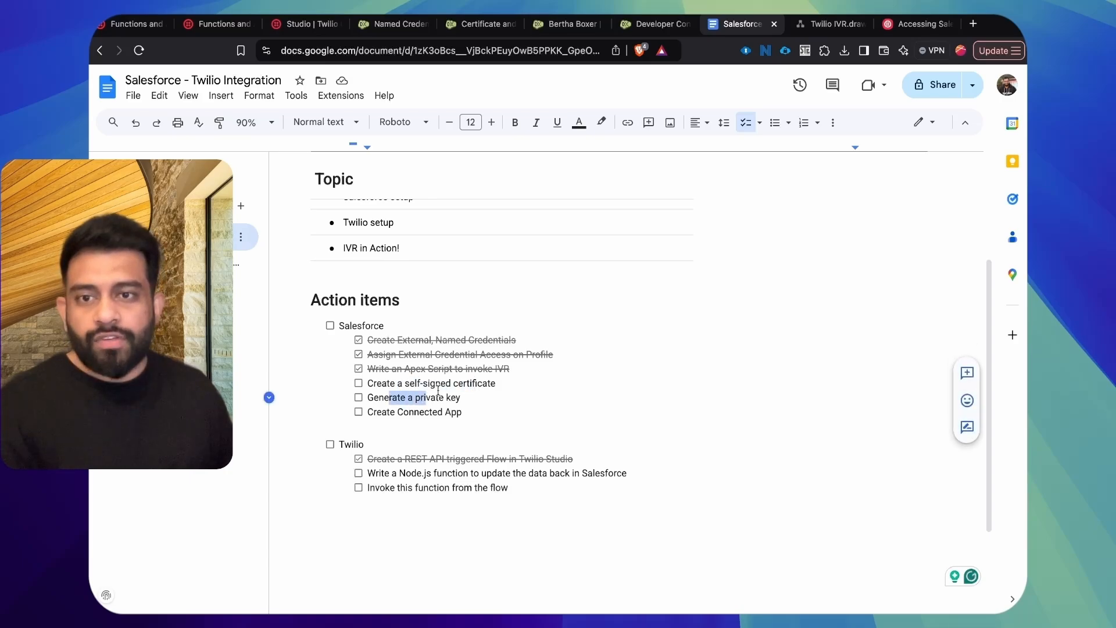
left_click(436, 385)
left_click(358, 383)
left_click(359, 397)
left_click(446, 412)
left_click(469, 412)
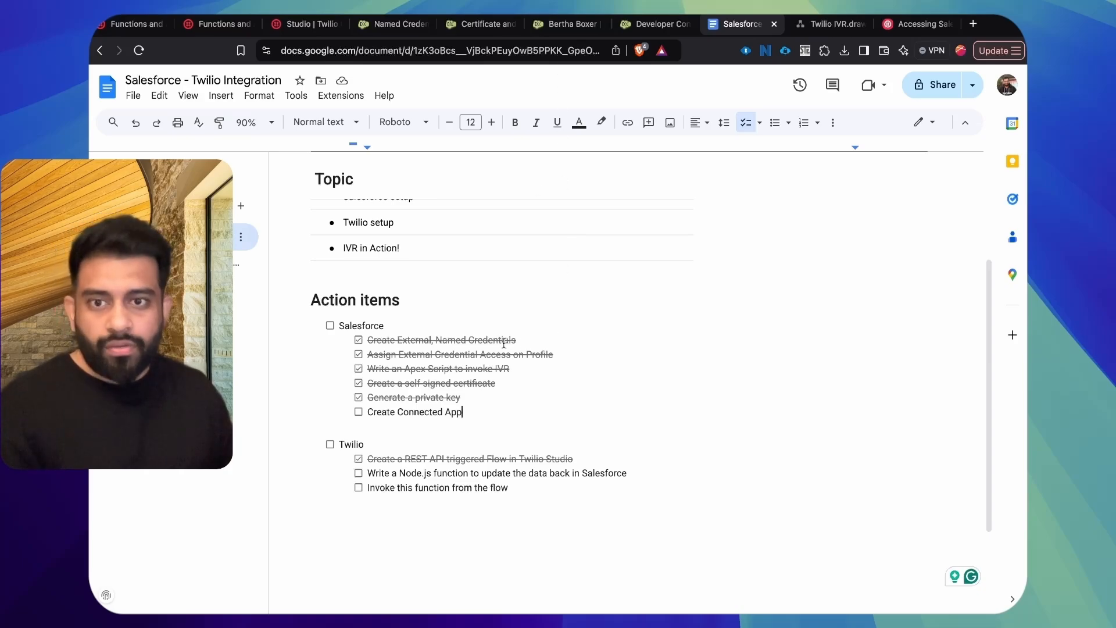
scroll(417, 414, "up", 3)
scroll(413, 417, "down", 3)
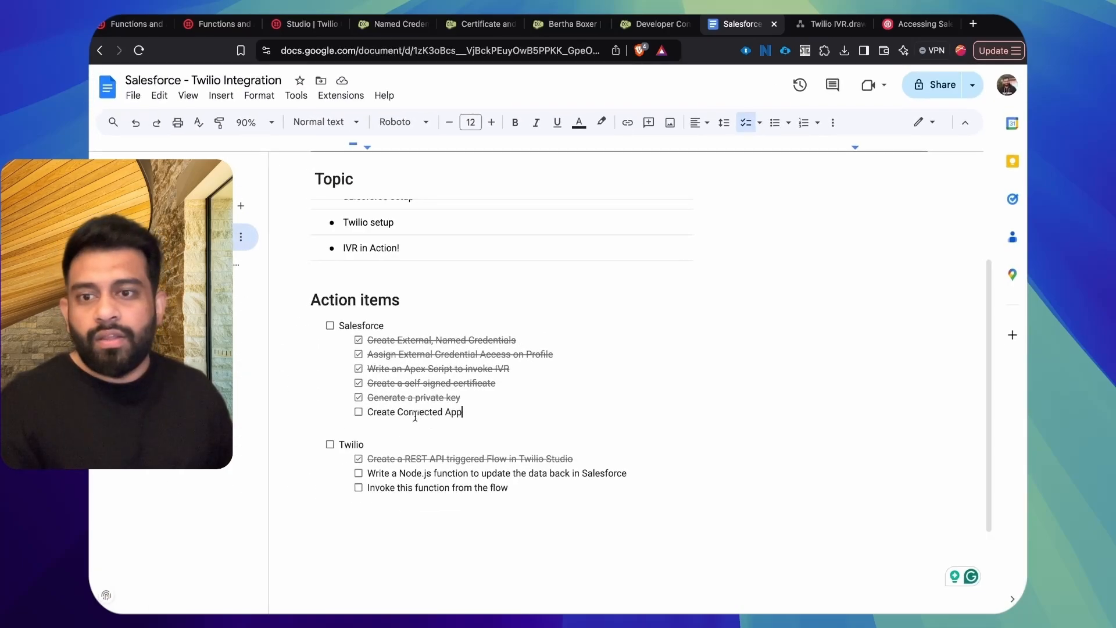
Step: In Salesforce Setup, find the App Manager by searching for "app" and start creating an External Client App as the new connected app
left_click(382, 30)
double_click(181, 148)
type("app")
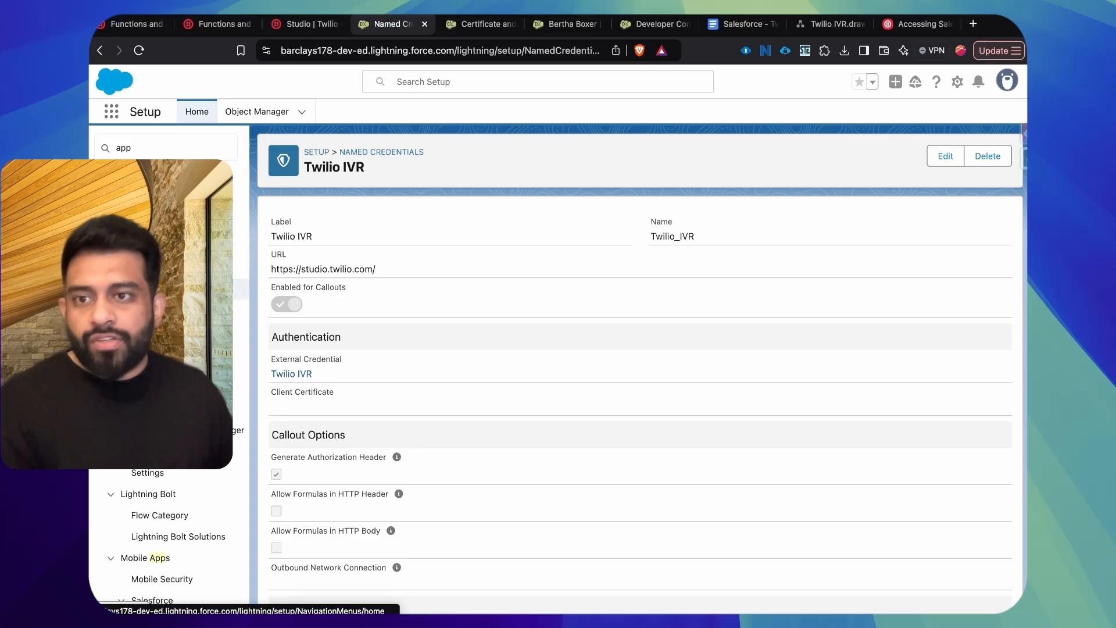
left_click(152, 289)
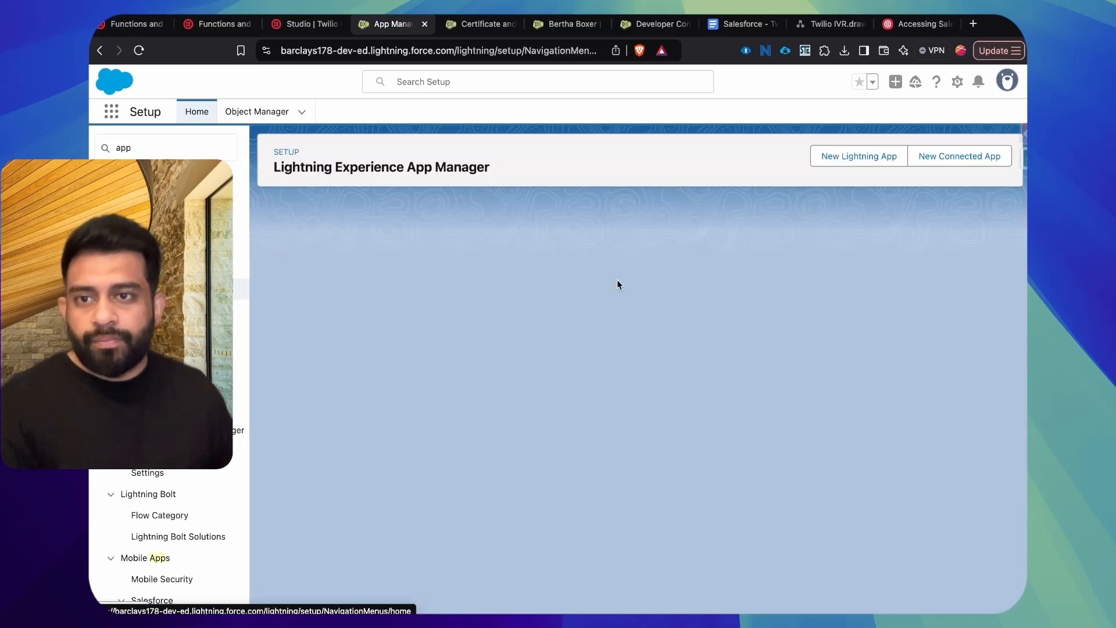
left_click(959, 155)
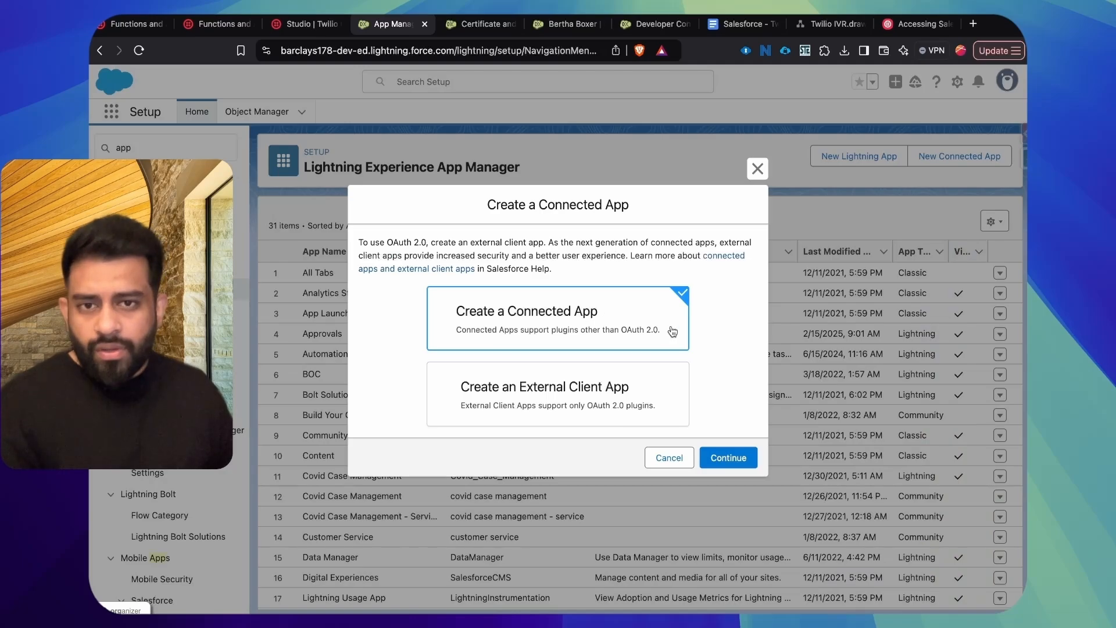
left_click(620, 381)
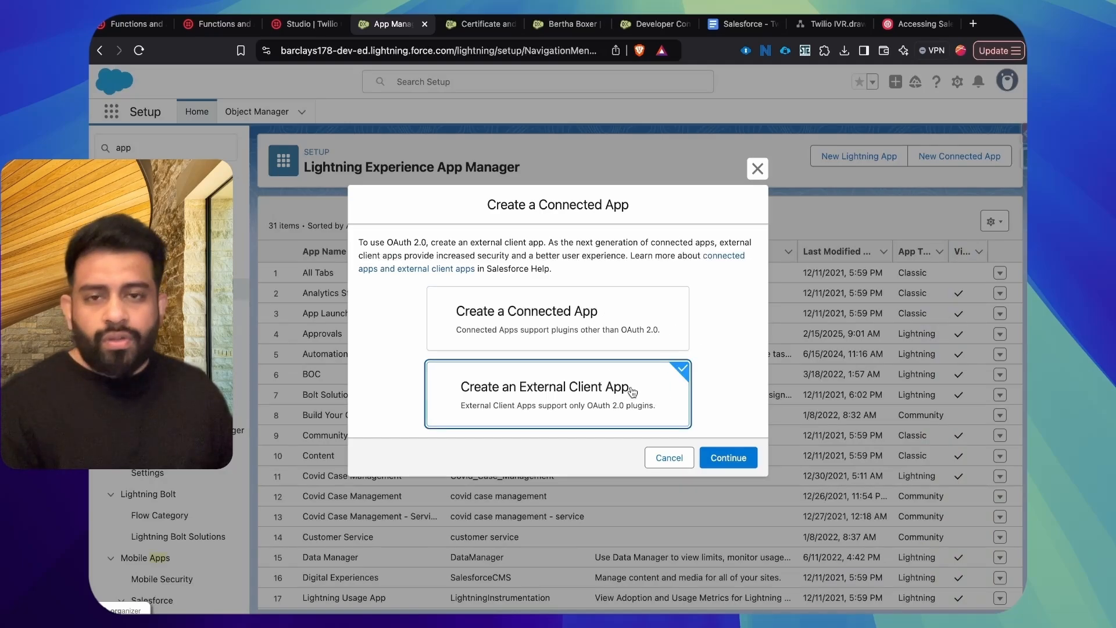
left_click(739, 458)
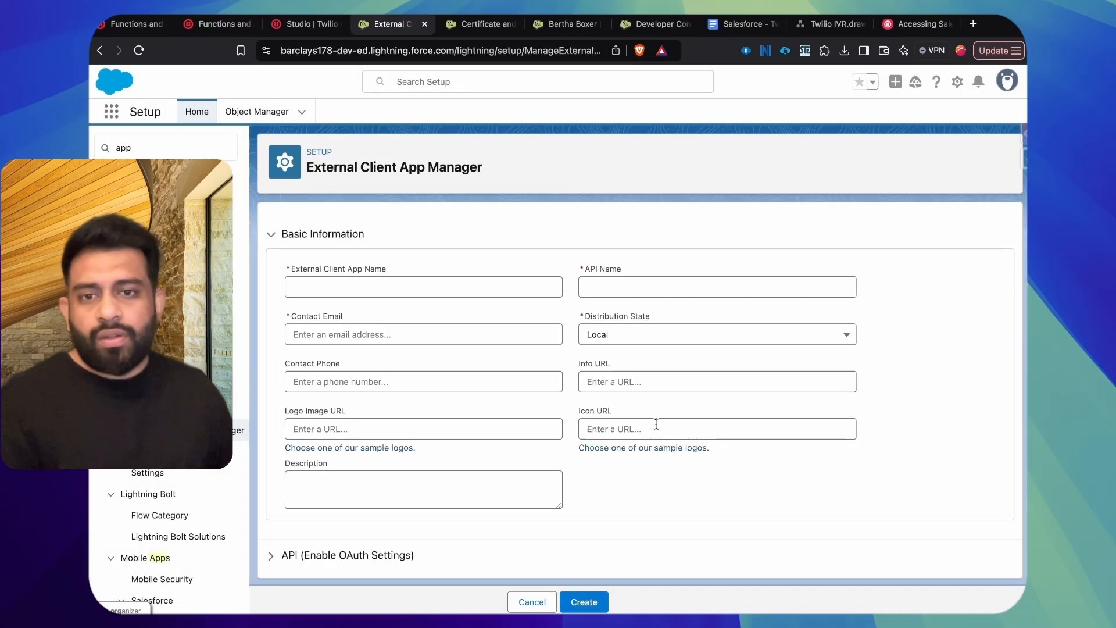
Step: Name the external client app Twilio App and fill in the contact email
left_click(498, 285)
type("Twilio")
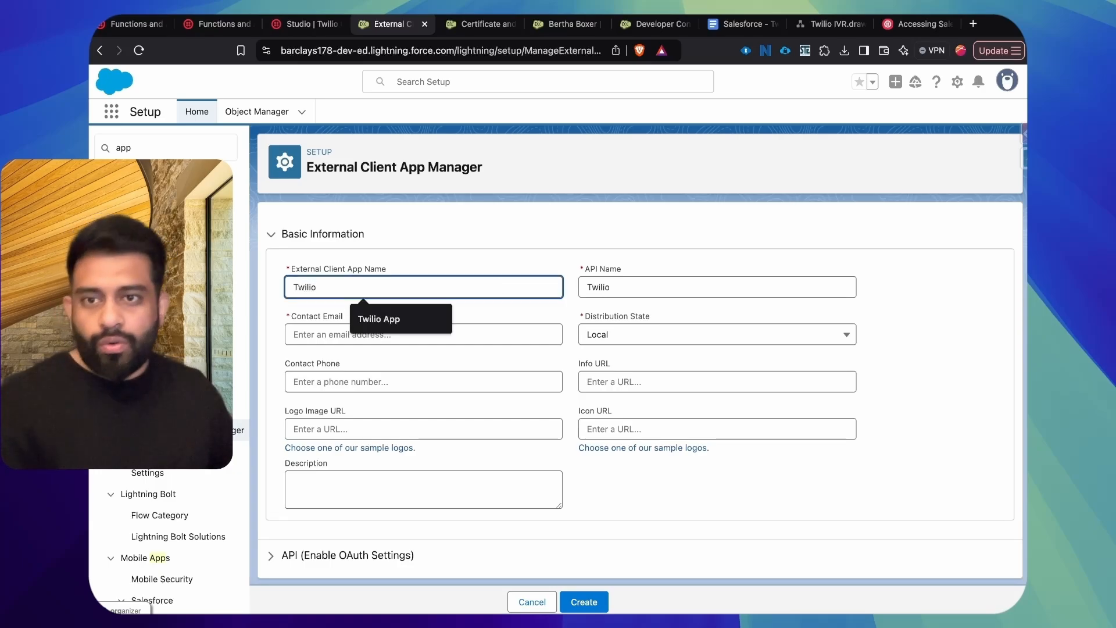
type(" App")
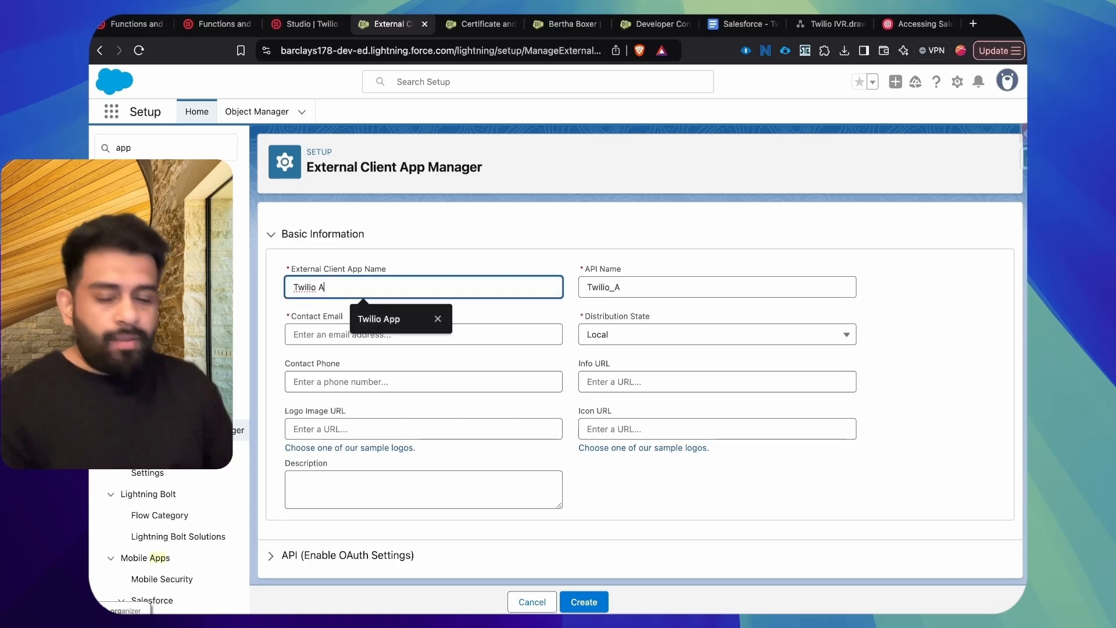
left_click(387, 340)
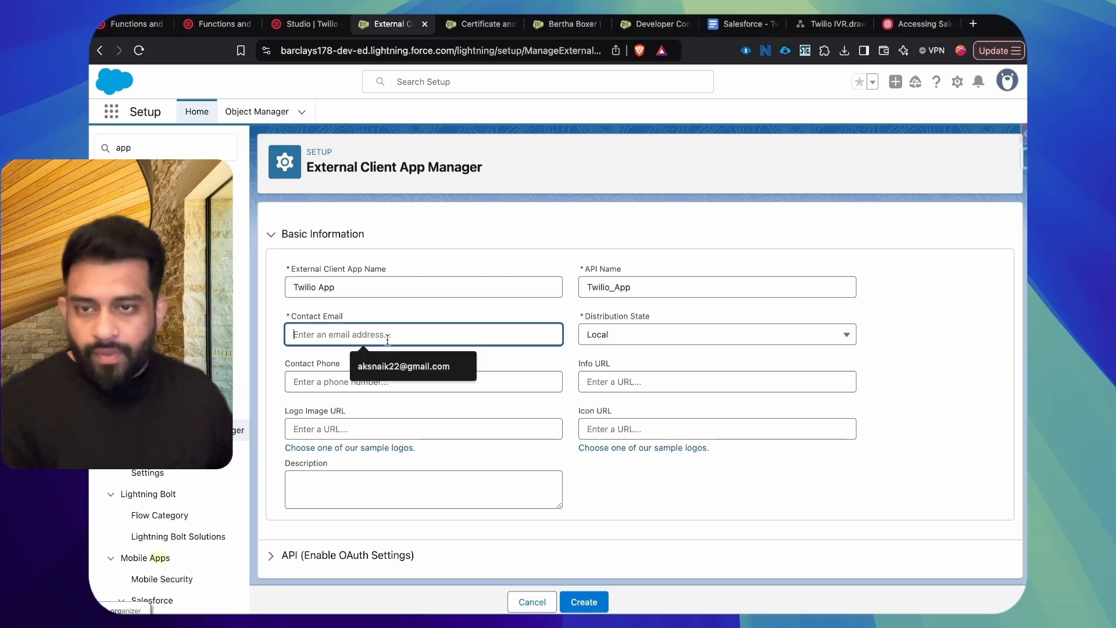
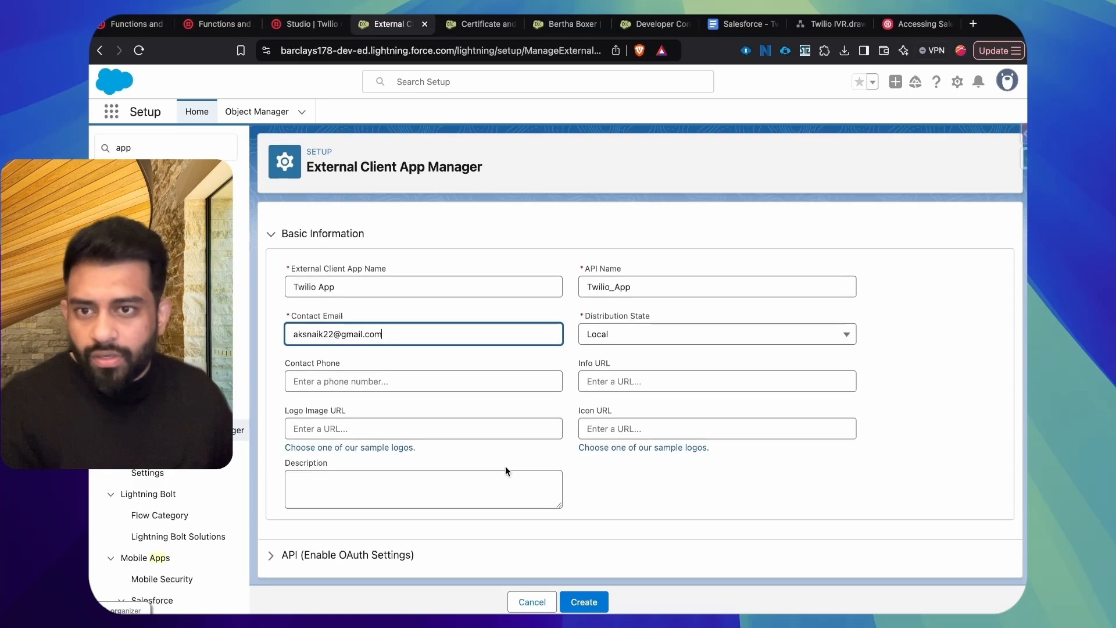
Step: Enable OAuth for the app and add the scopes "Perform requests at any time (refresh_token, offline_access)" and "Manage user data via APIs (api)"
left_click(316, 557)
left_click(289, 571)
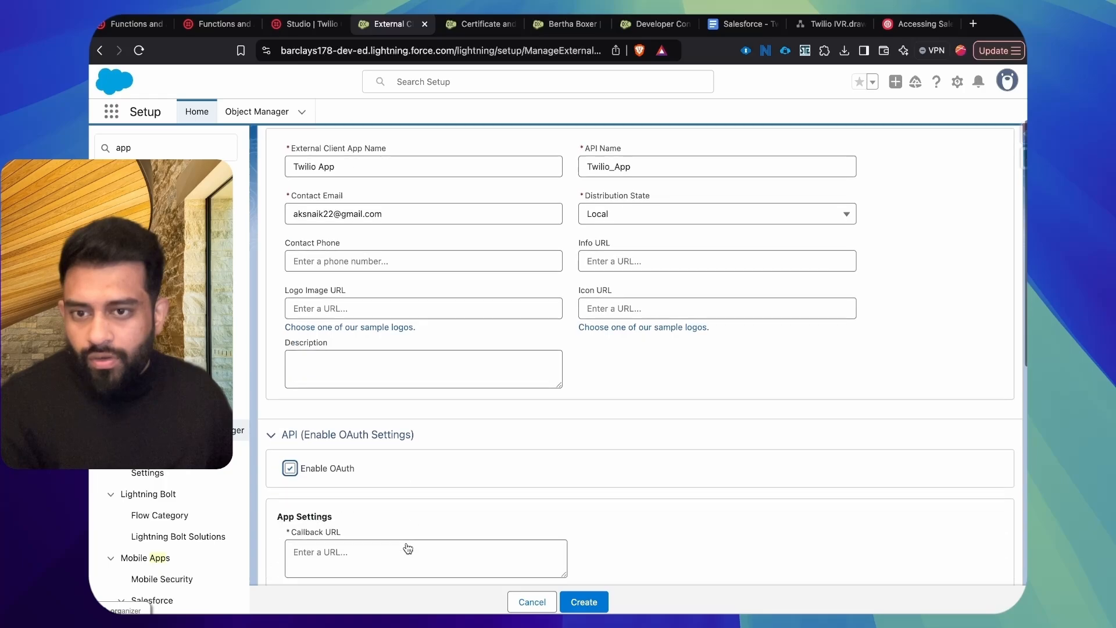
scroll(407, 543, "down", 8)
scroll(609, 353, "down", 3)
scroll(609, 352, "down", 2)
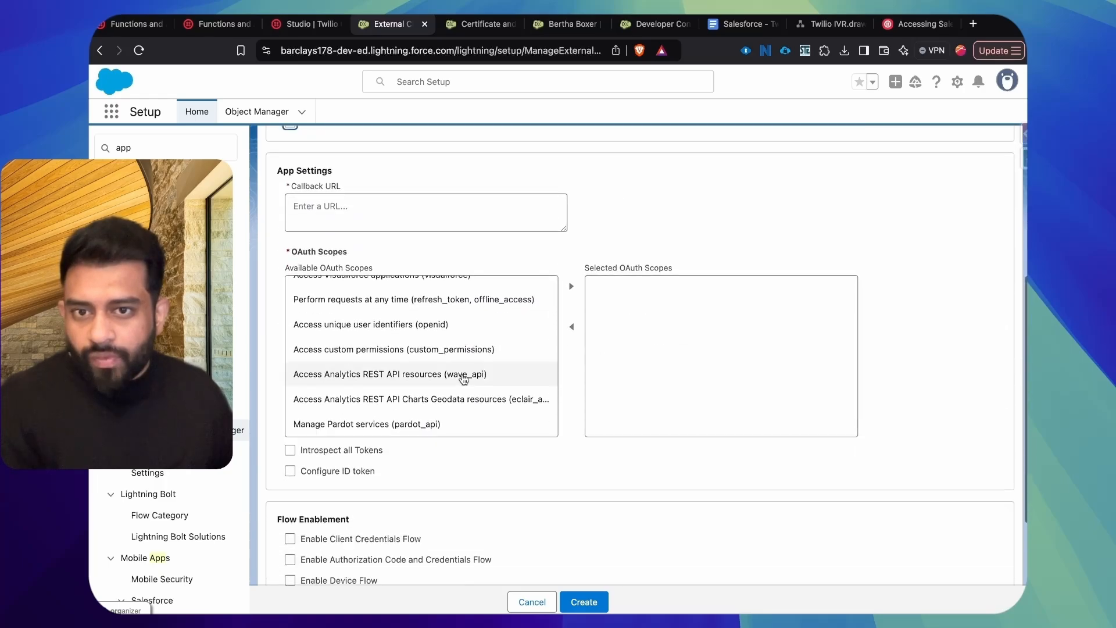
scroll(411, 374, "up", 5)
scroll(473, 369, "down", 2)
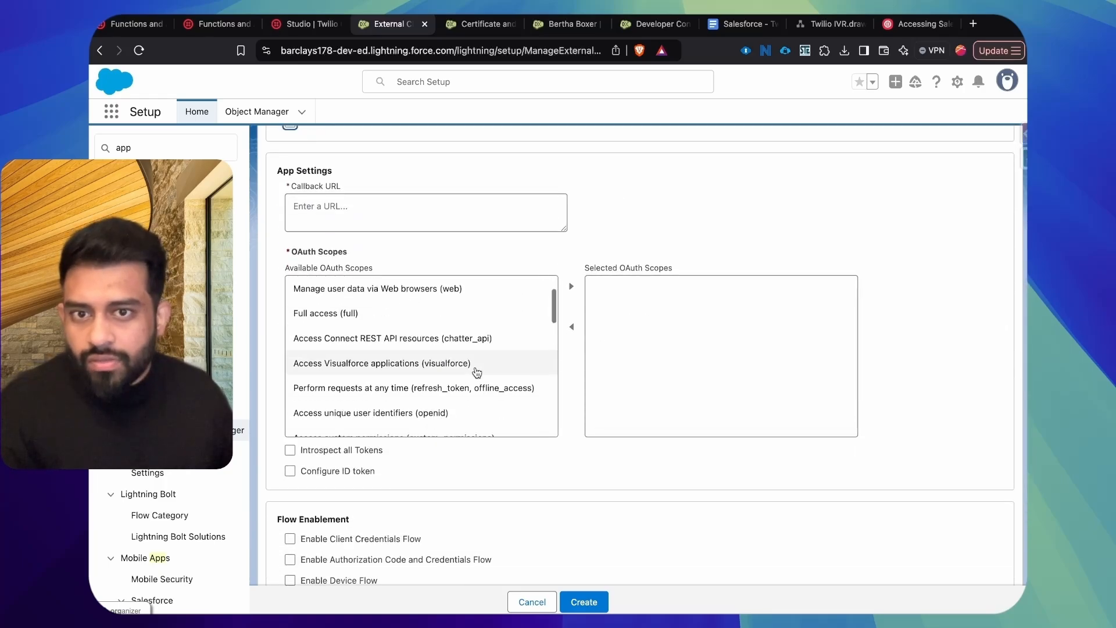
left_click(481, 386)
left_click(572, 294)
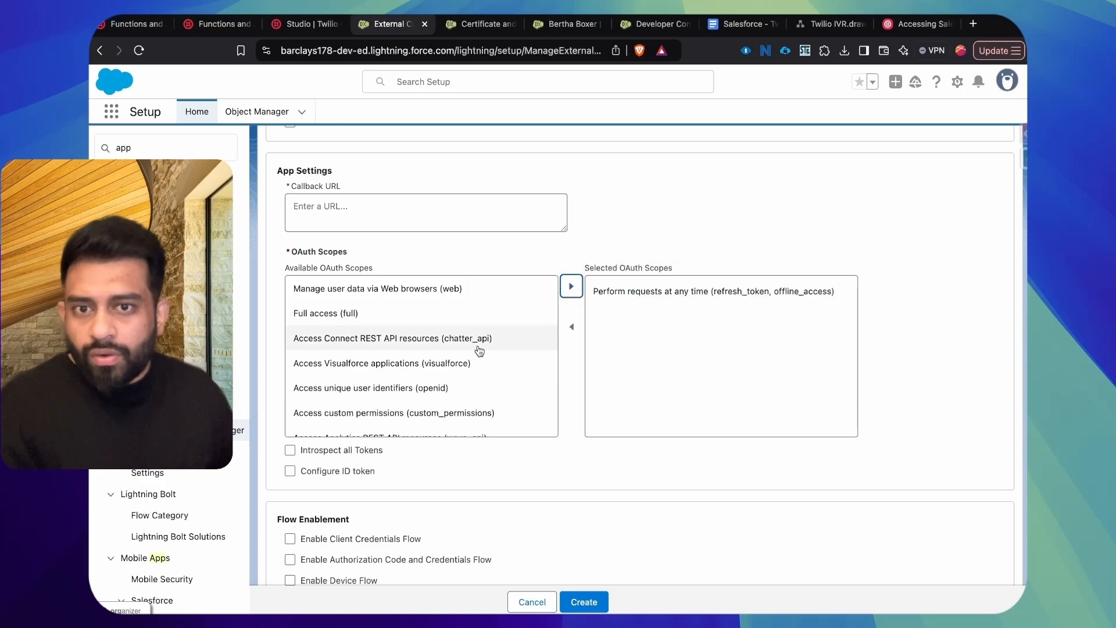
scroll(478, 367, "up", 2)
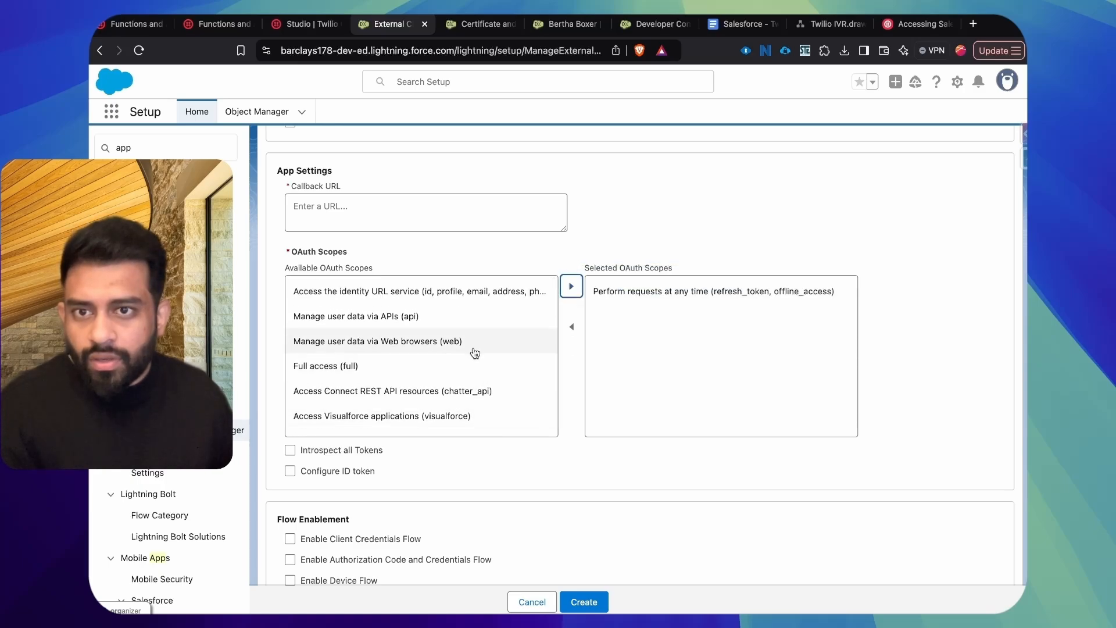
left_click(442, 316)
left_click(571, 289)
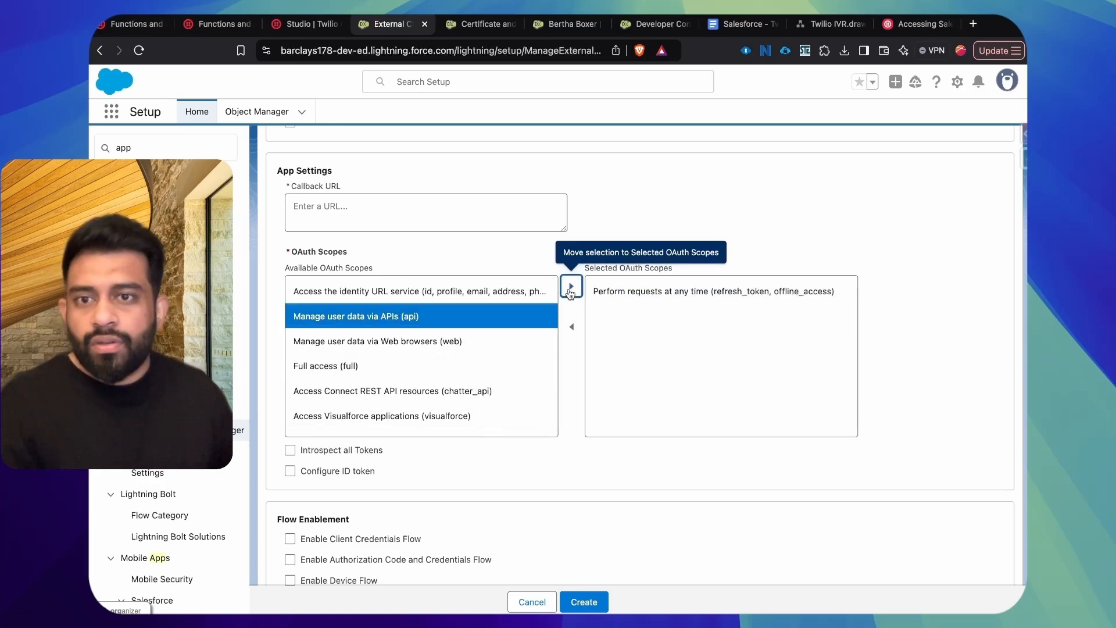
scroll(650, 201, "up", 3)
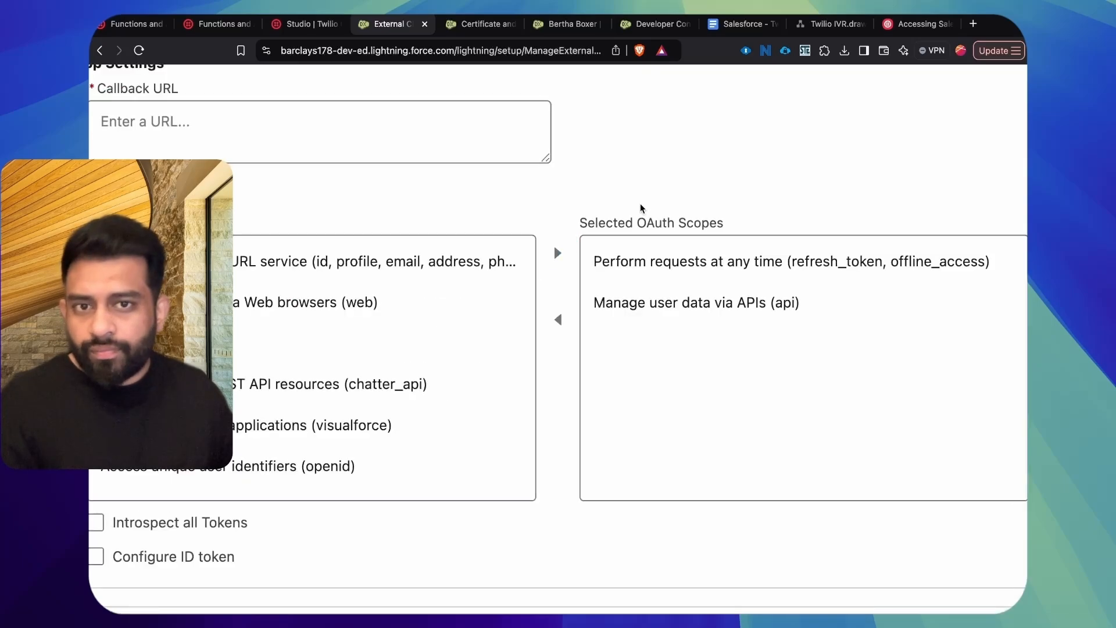
scroll(639, 208, "down", 3)
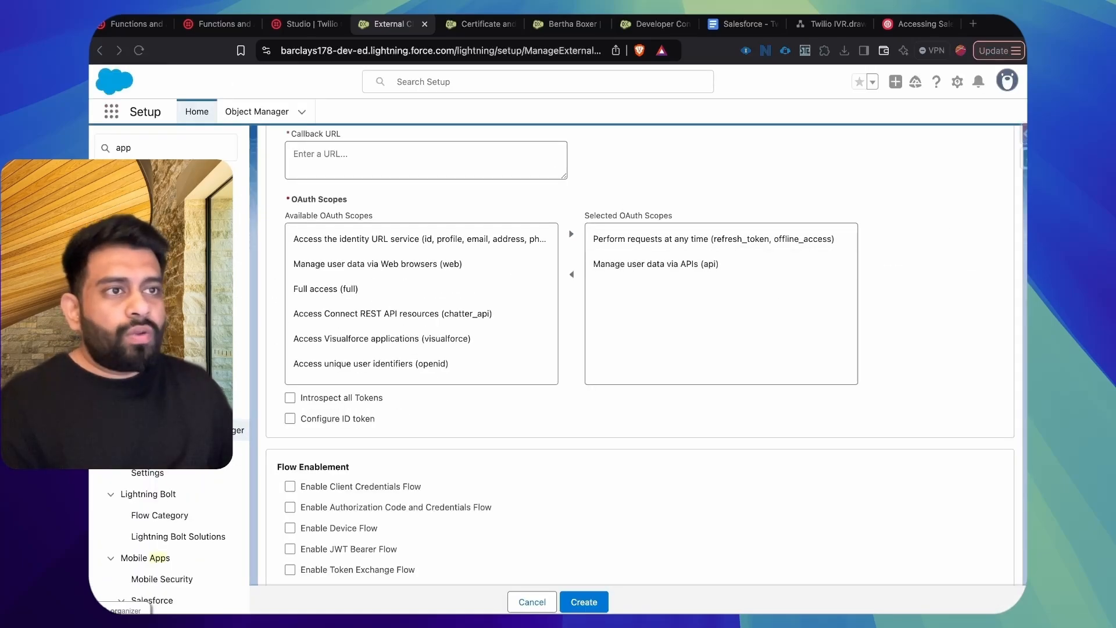
left_click(433, 169)
type("https://login.salesforce.com/services/oauth2/success")
scroll(501, 431, "down", 5)
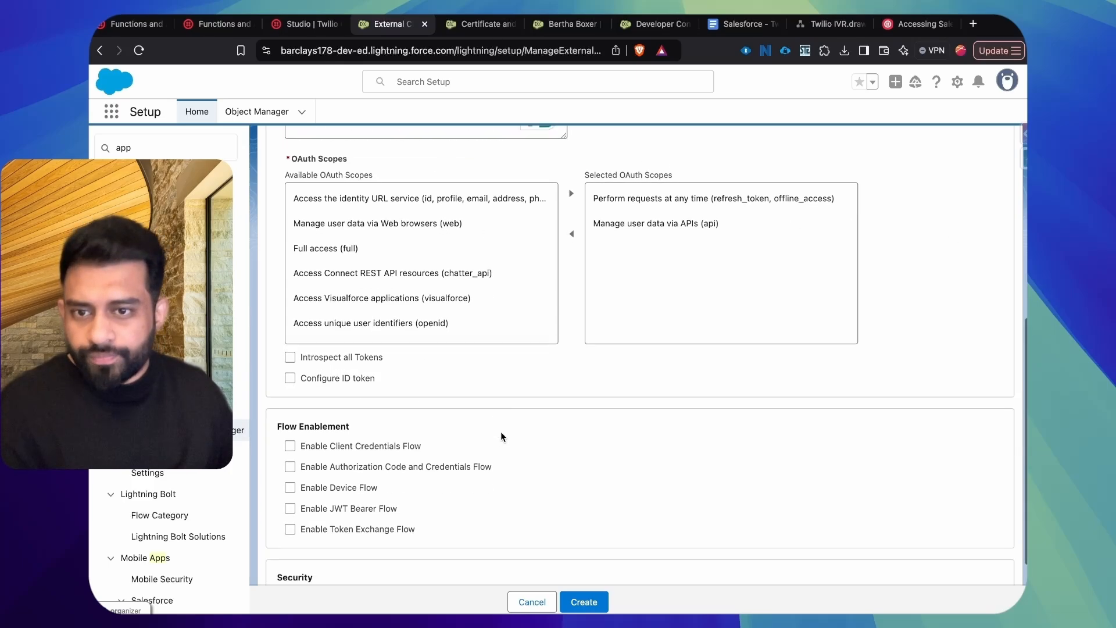
Step: Enable the JWT Bearer Flow and turn off the Web Server Flow secret, Refresh Token Flow secret and PKCE security requirements
left_click(328, 396)
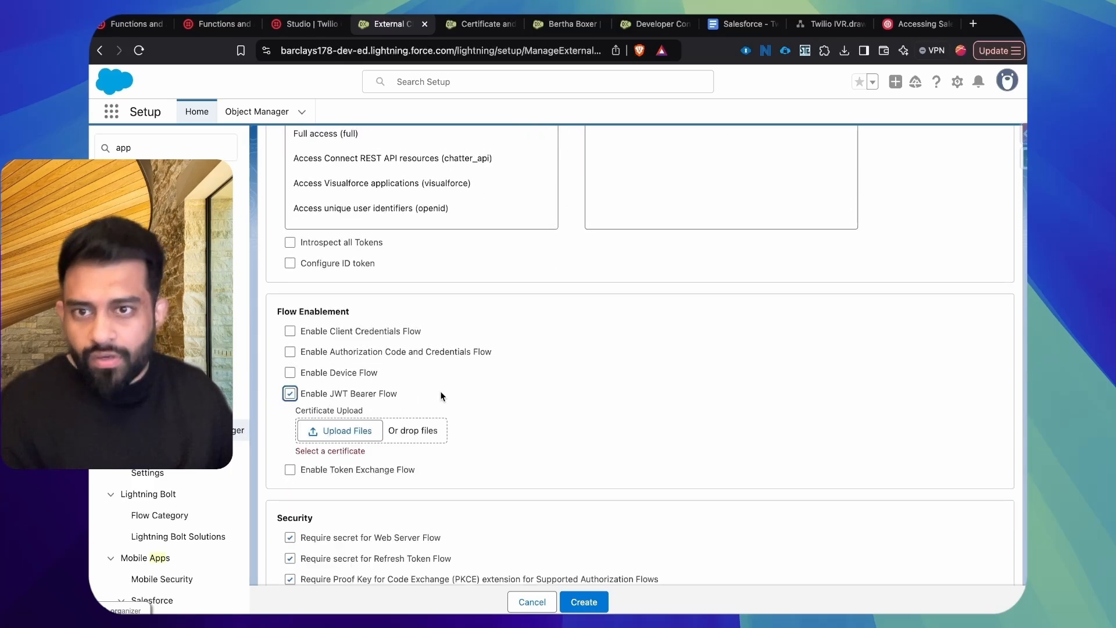
scroll(436, 451, "down", 2)
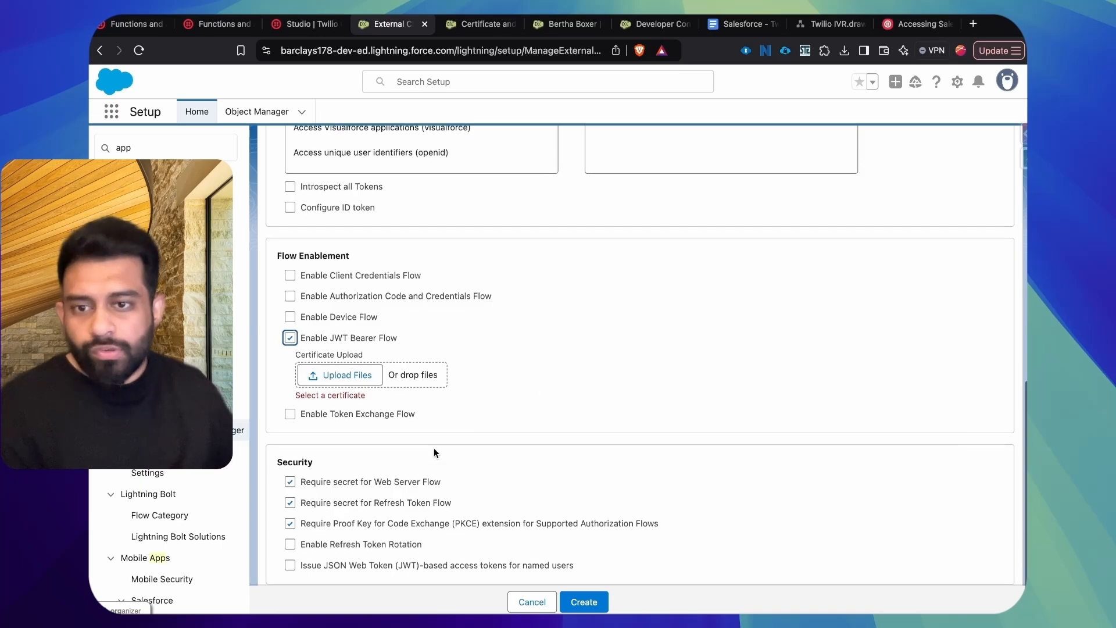
left_click(290, 524)
left_click(290, 503)
left_click(290, 482)
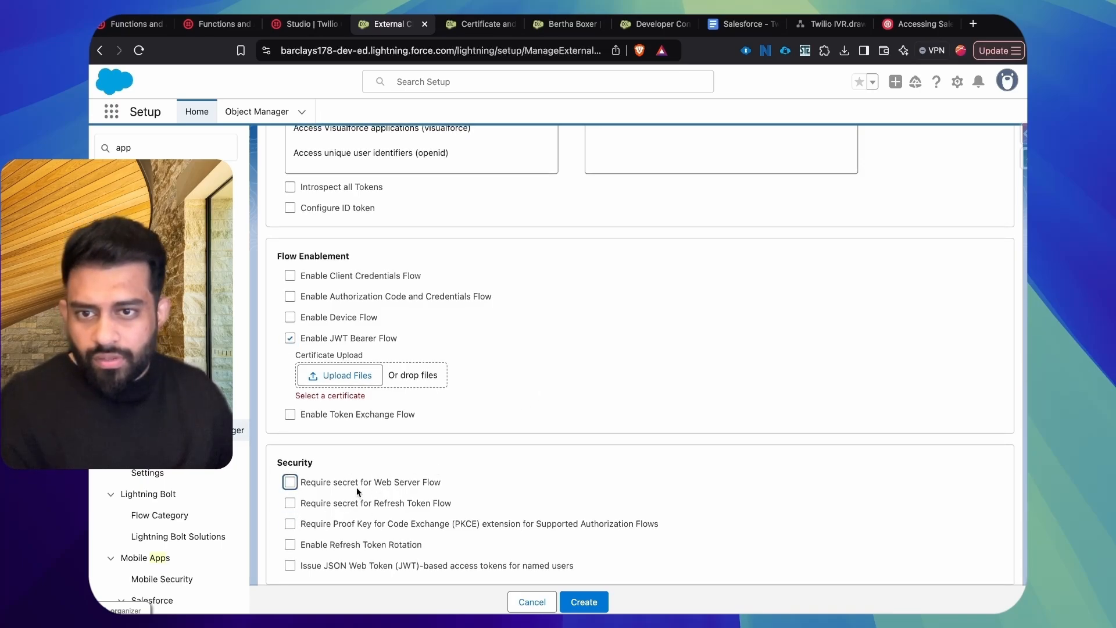
left_click_drag(393, 483, 423, 486)
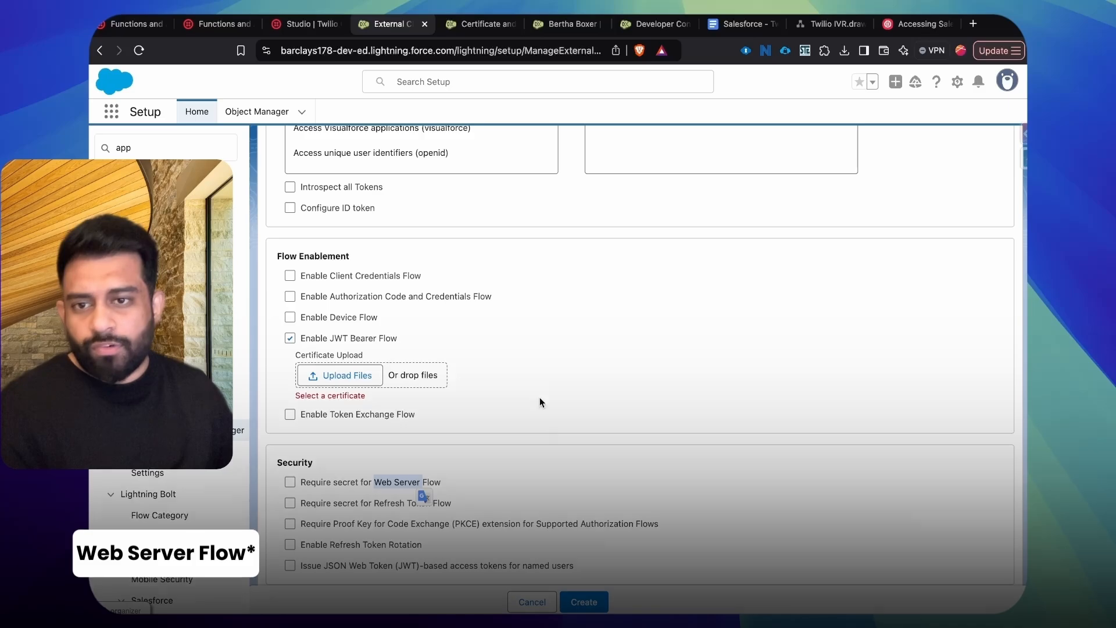
left_click(538, 392)
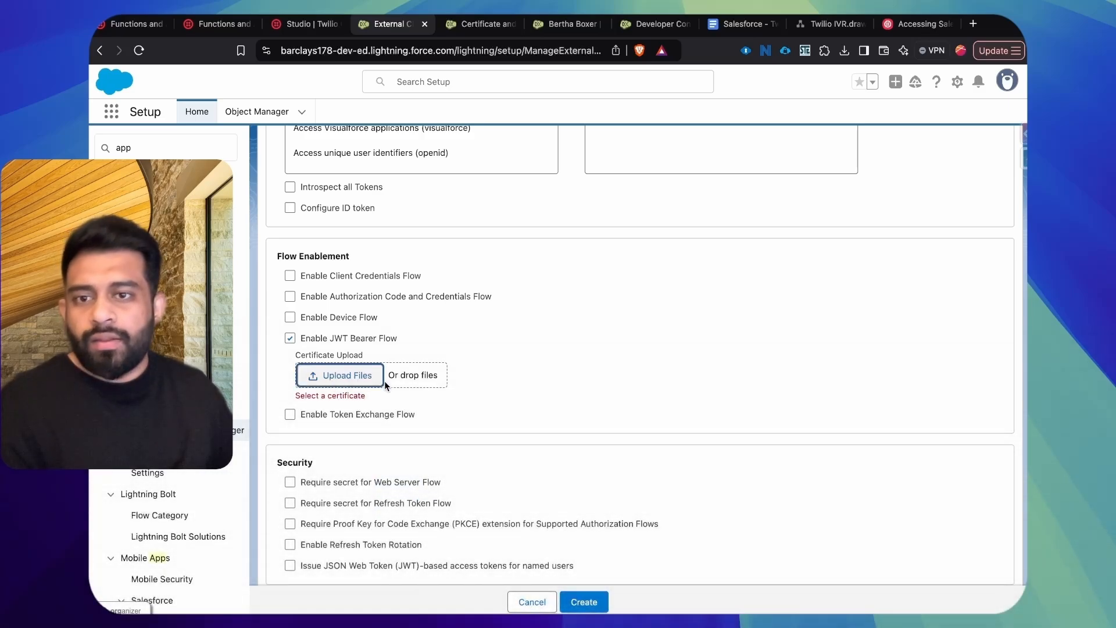
Step: Upload TwilioSelfSigned.crt as the JWT Bearer Flow certificate and create the external client app
left_click(333, 377)
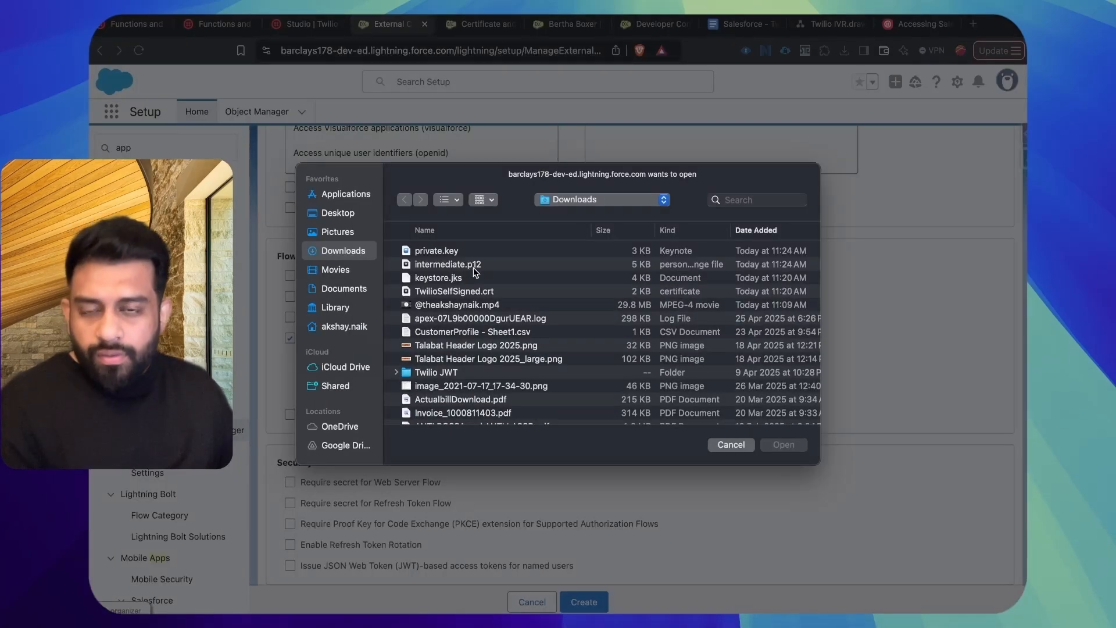
double_click(472, 293)
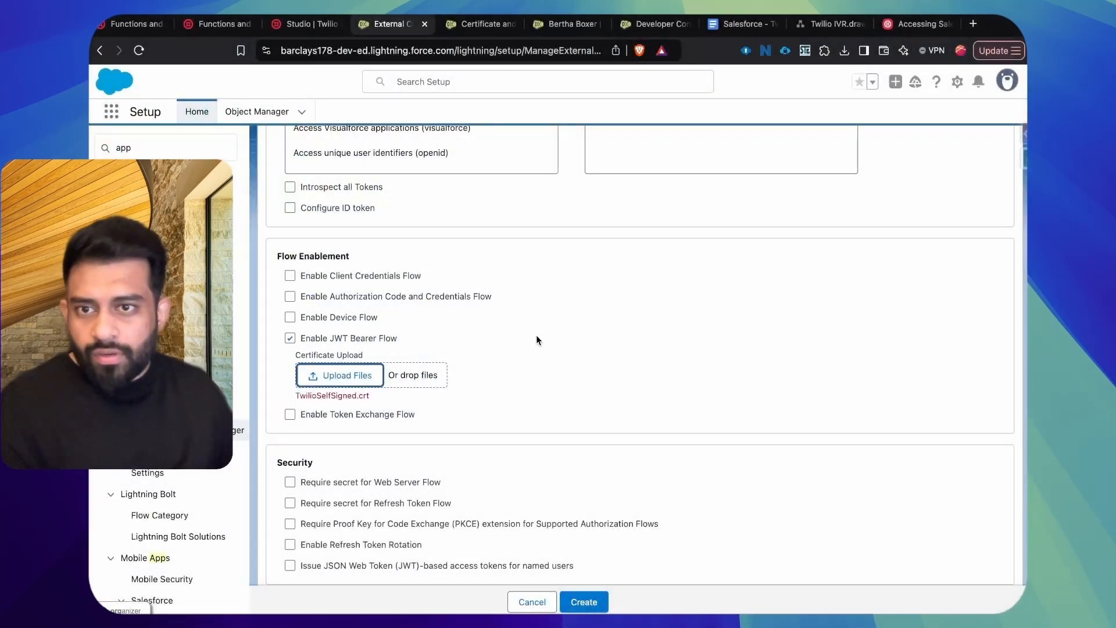
left_click(587, 599)
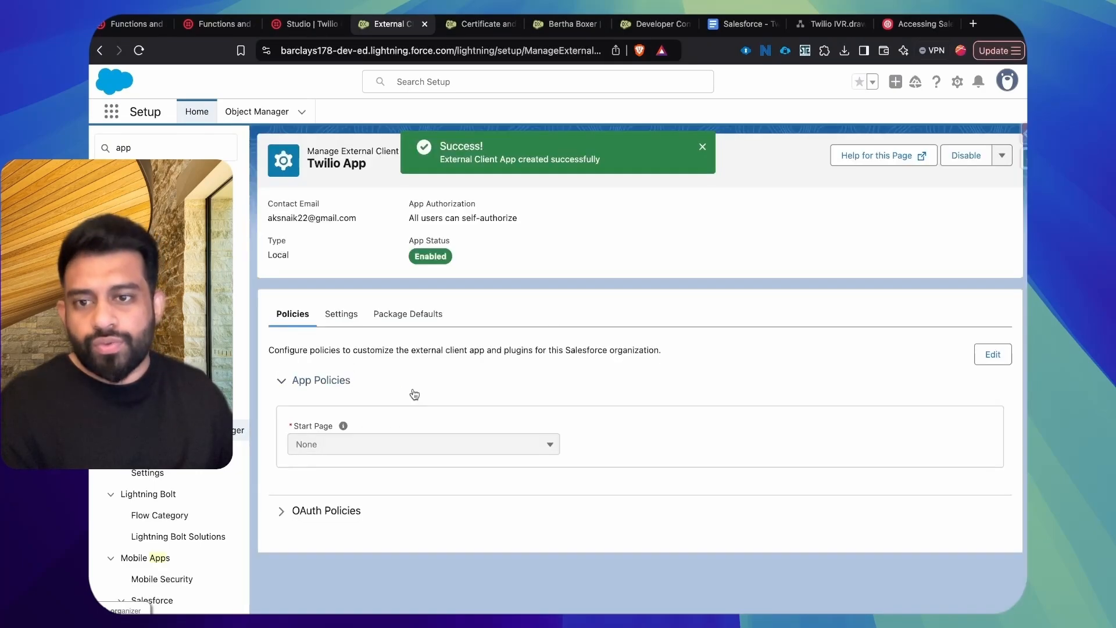
Step: Edit Twilio App's OAuth policies and set Permitted Users to "Admin approved users are pre-authorized", accepting the permitted user policy change
left_click(312, 512)
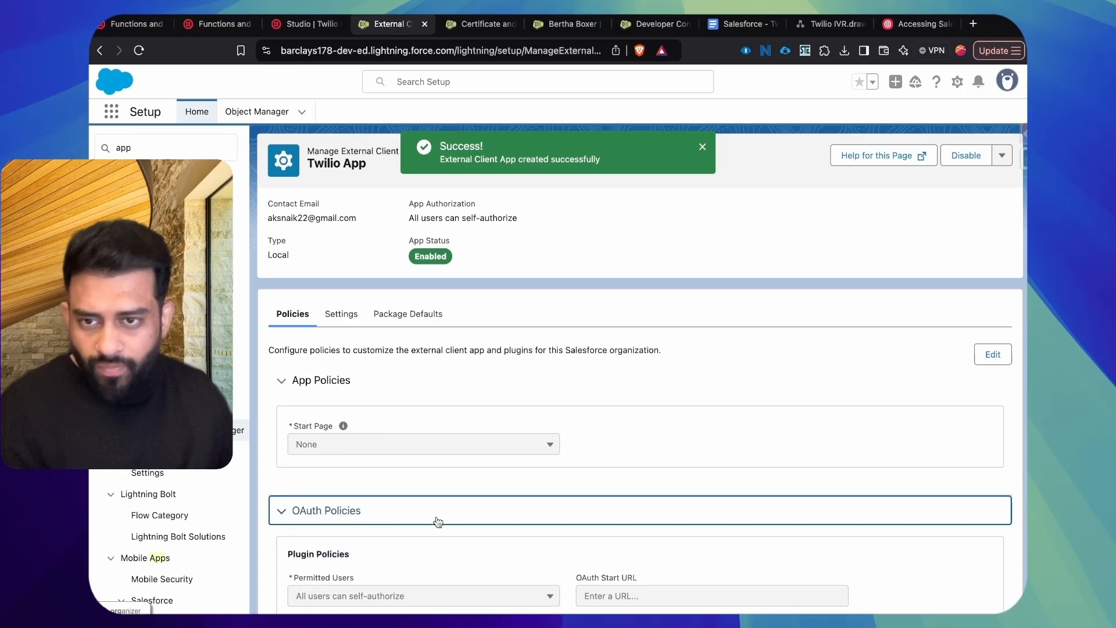
scroll(435, 518, "down", 6)
scroll(435, 516, "up", 2)
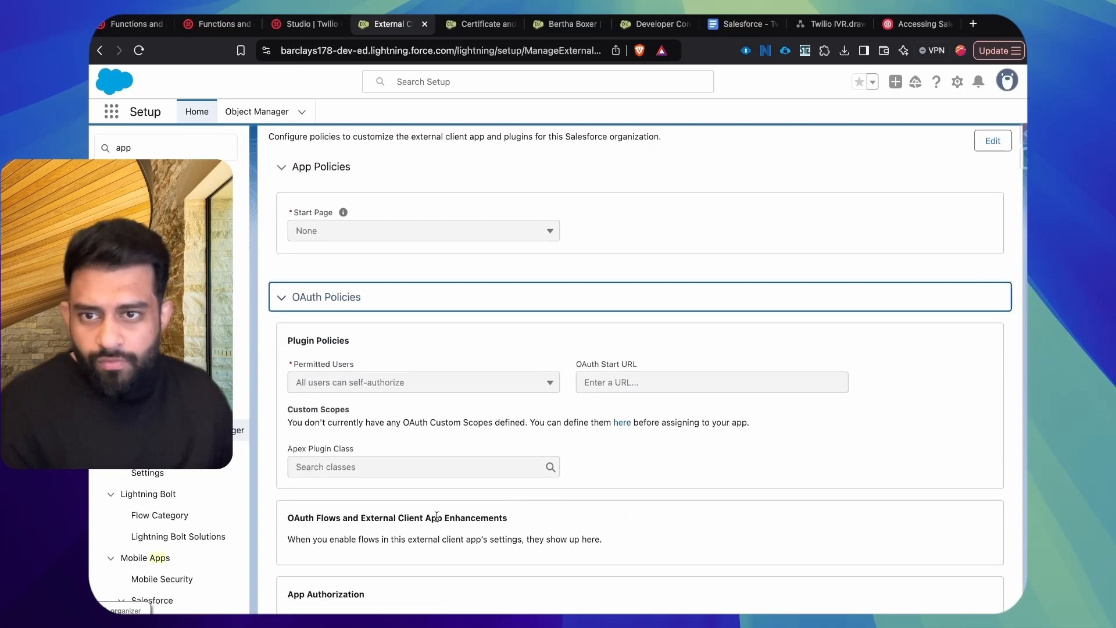
scroll(437, 516, "down", 3)
scroll(438, 521, "up", 3)
scroll(437, 521, "up", 3)
scroll(438, 519, "down", 2)
left_click_drag(319, 414, 362, 419)
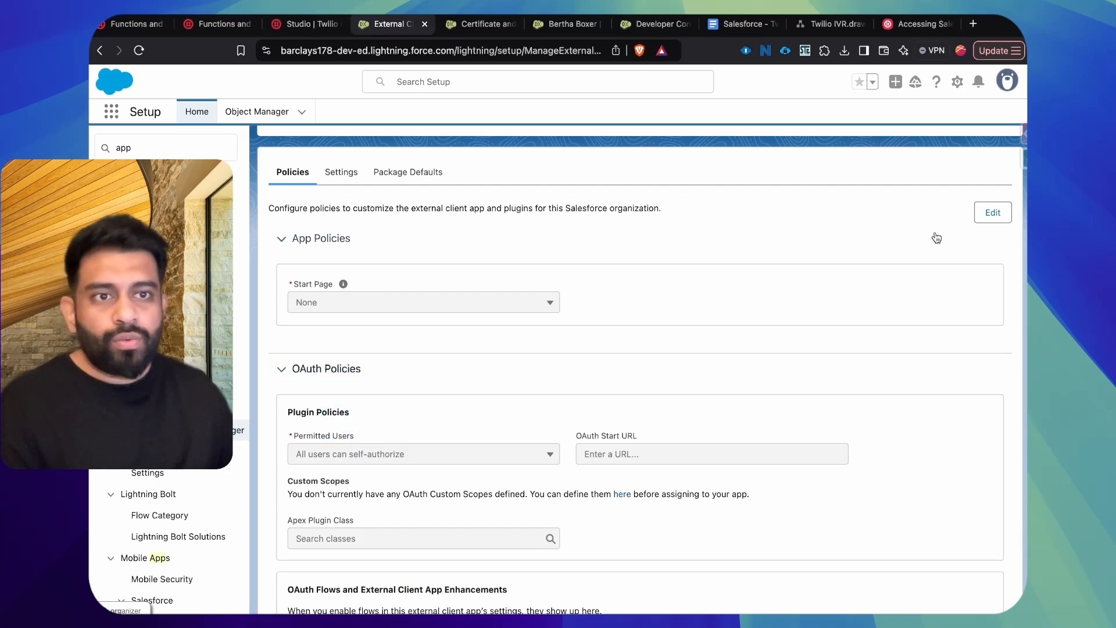
left_click(984, 223)
scroll(349, 367, "down", 2)
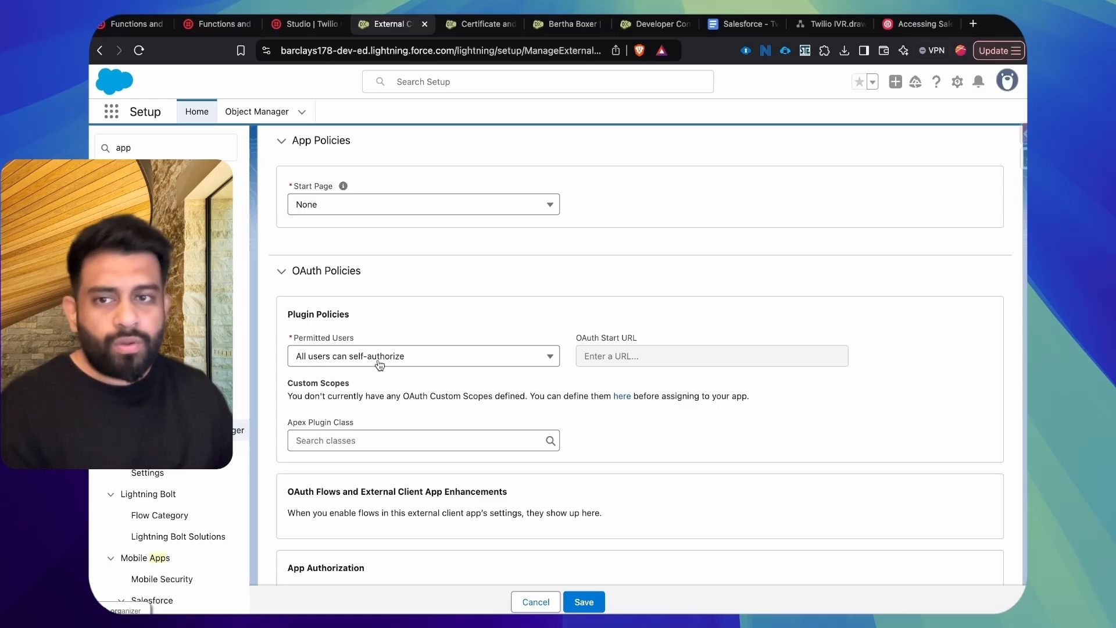
left_click(471, 357)
left_click(404, 405)
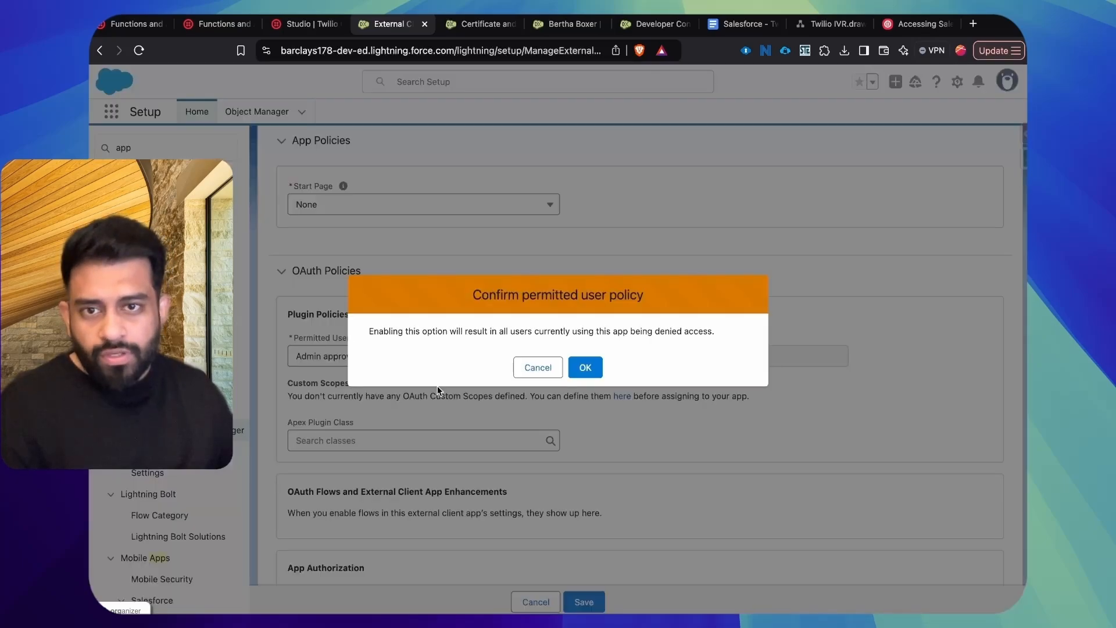
left_click(584, 367)
Step: Add the System Administrator profile to the app's selected profiles and save the policies
scroll(506, 337, "down", 2)
scroll(481, 349, "down", 5)
left_click(431, 318)
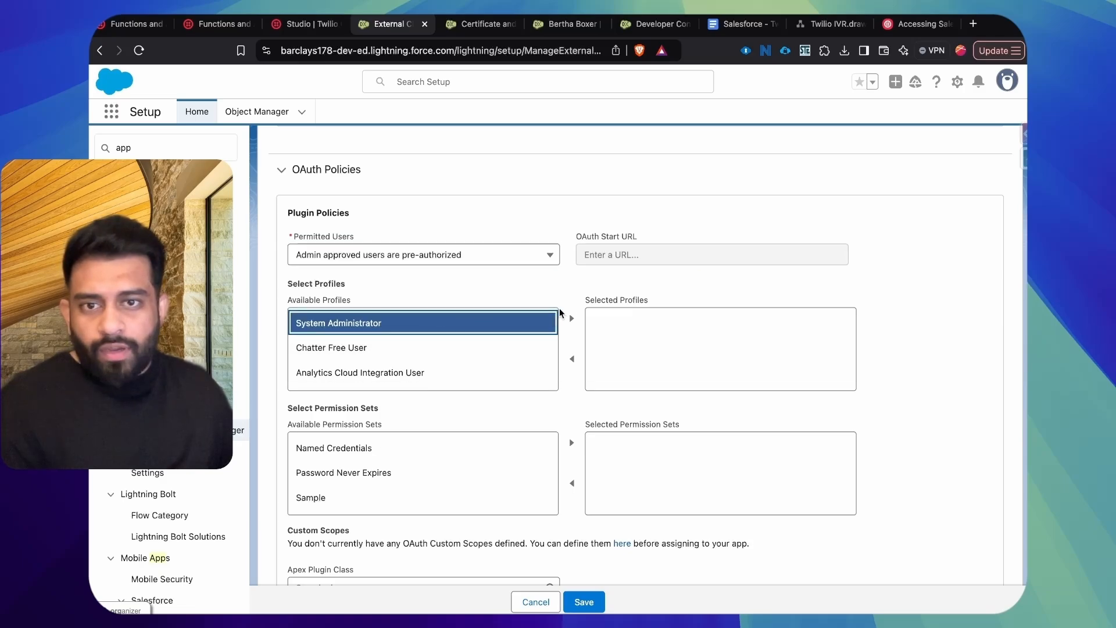
left_click(572, 318)
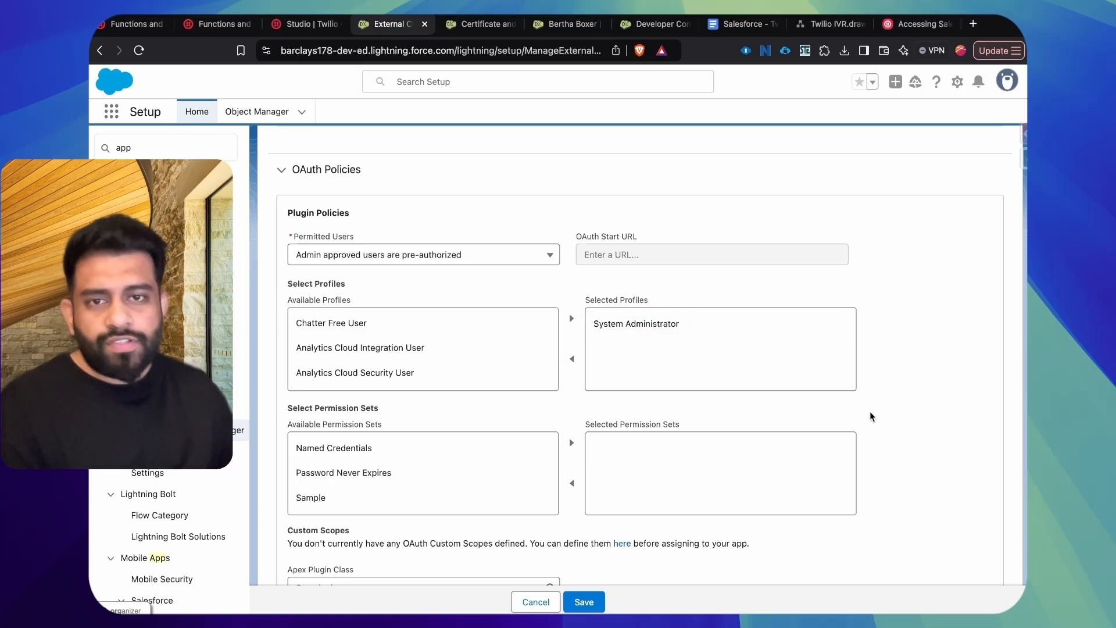
scroll(858, 417, "down", 1)
scroll(878, 419, "down", 5)
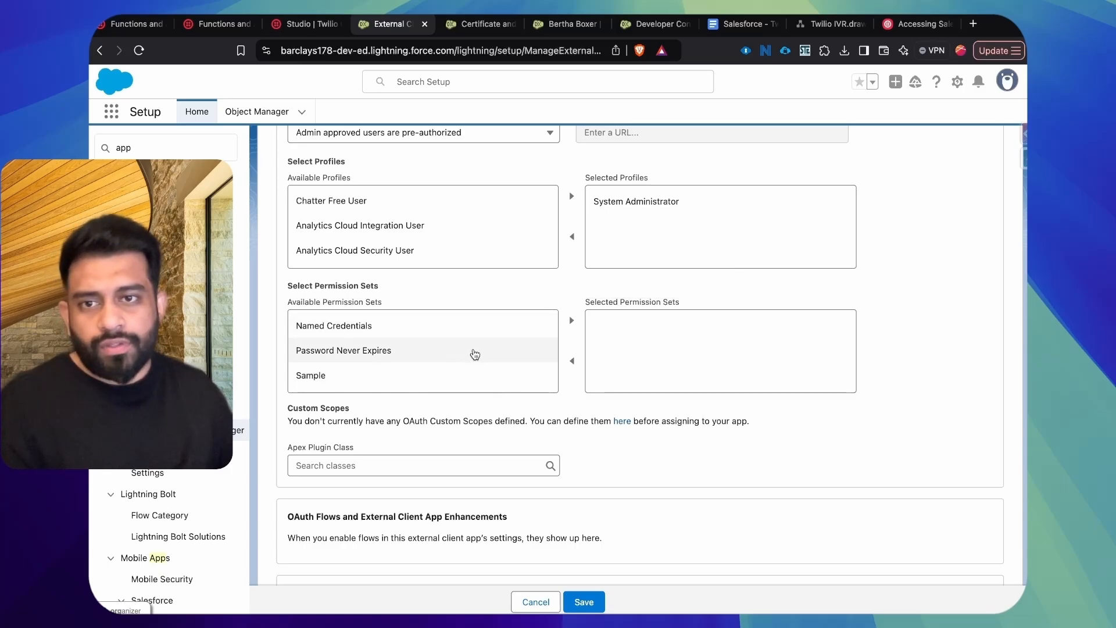
scroll(588, 498, "down", 5)
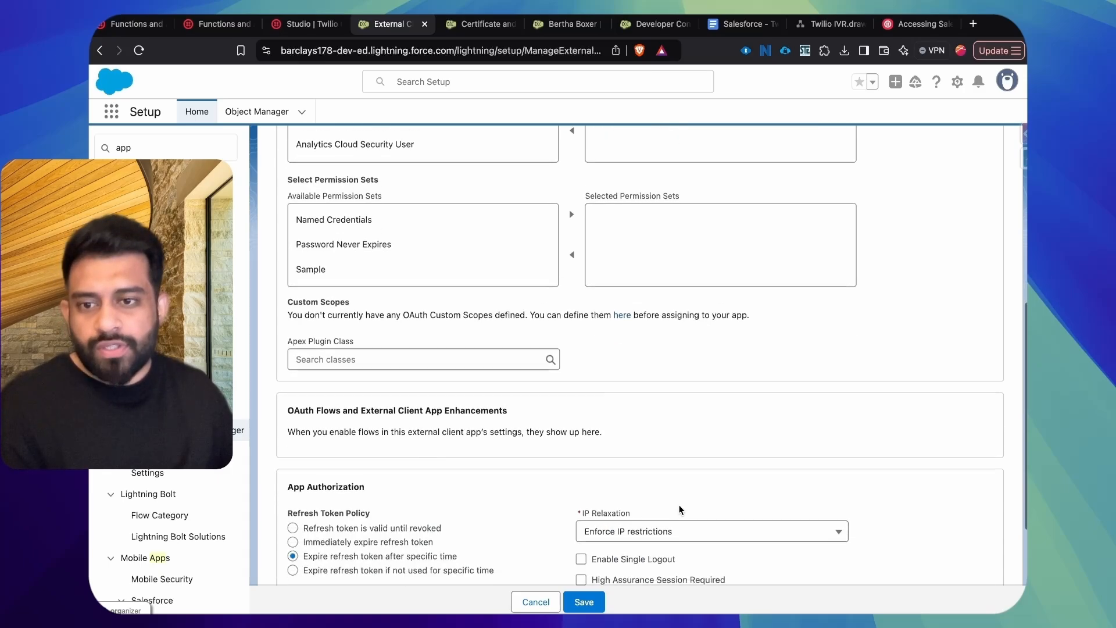
left_click(597, 600)
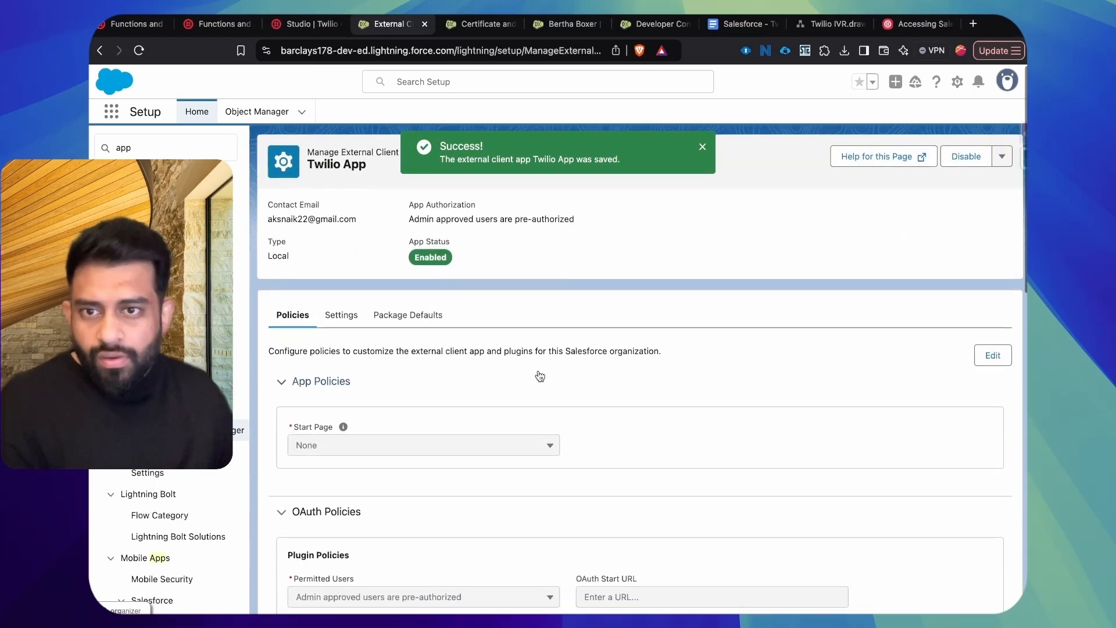
Step: Open the Consumer Key and Secret page from the OAuth settings of Twilio App
left_click(365, 313)
scroll(457, 450, "down", 3)
scroll(451, 441, "up", 3)
scroll(438, 410, "down", 3)
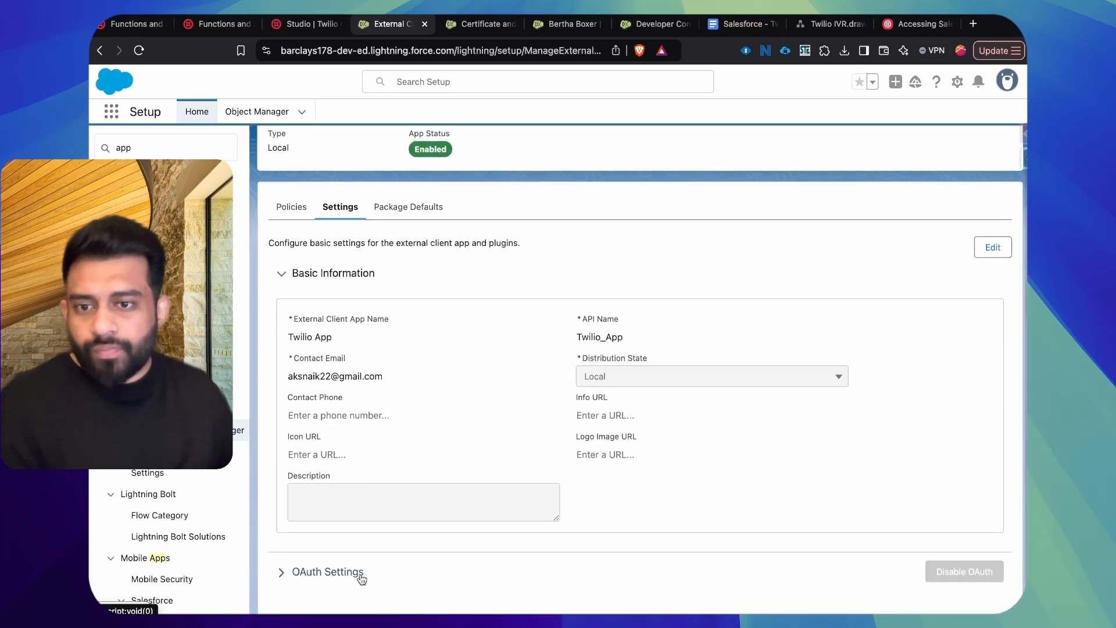
left_click(472, 558)
scroll(472, 558, "down", 6)
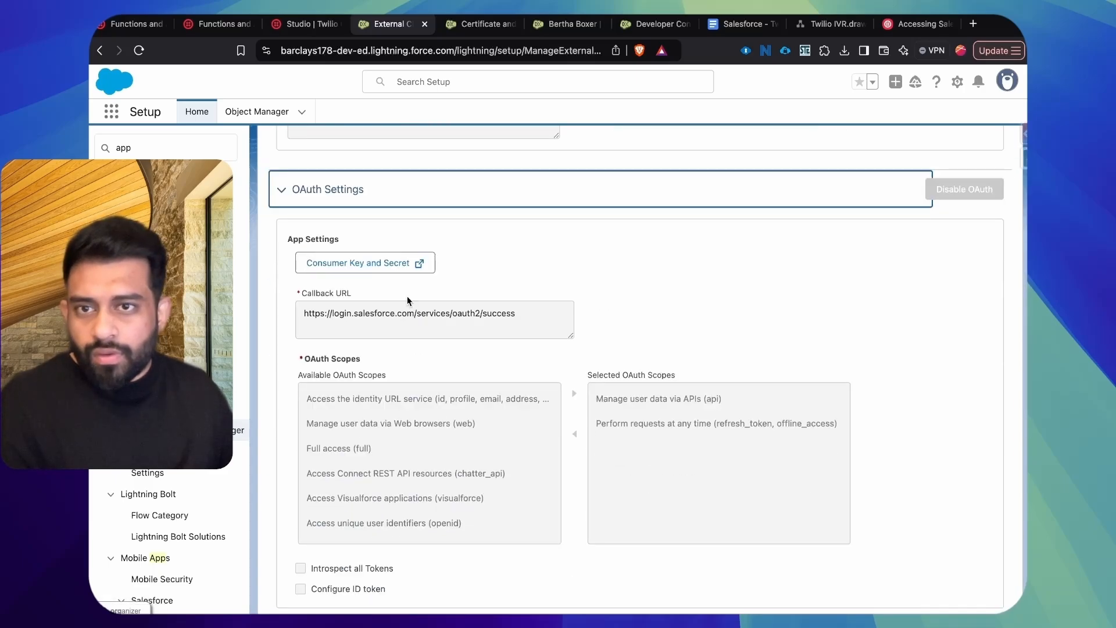
left_click(415, 259)
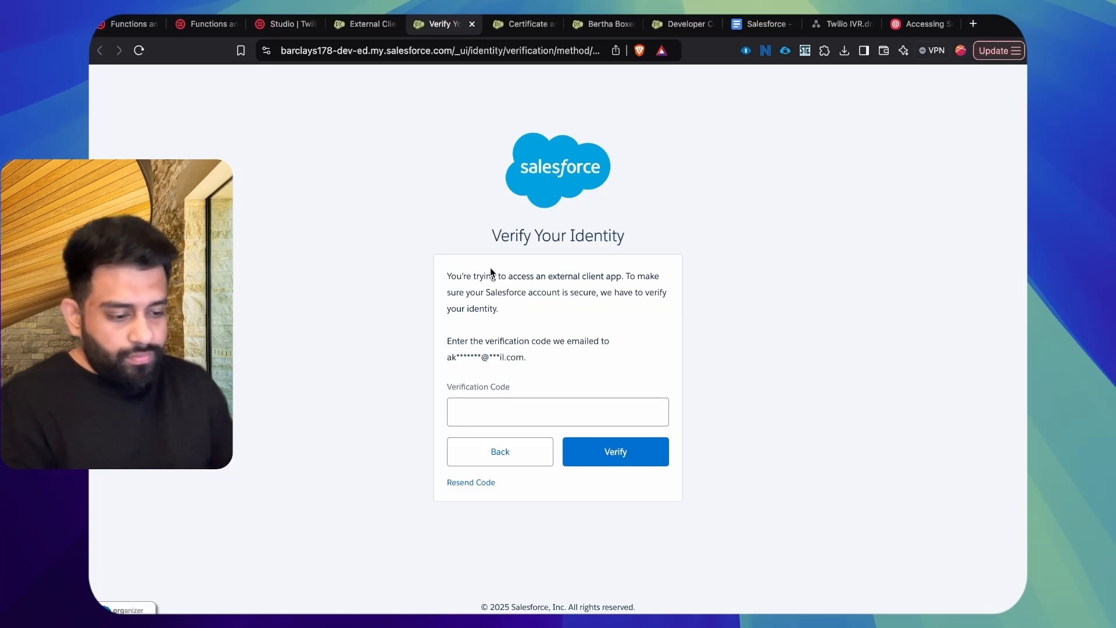
Step: Verify the identity with the emailed verification code and locate the app's consumer key
left_click(518, 417)
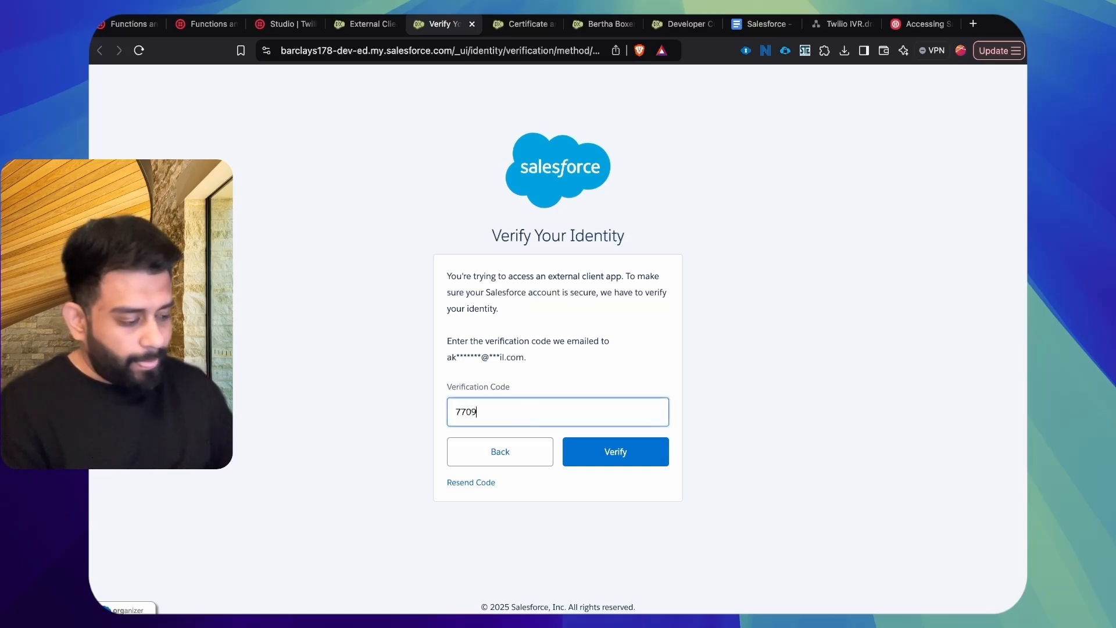
left_click(615, 451)
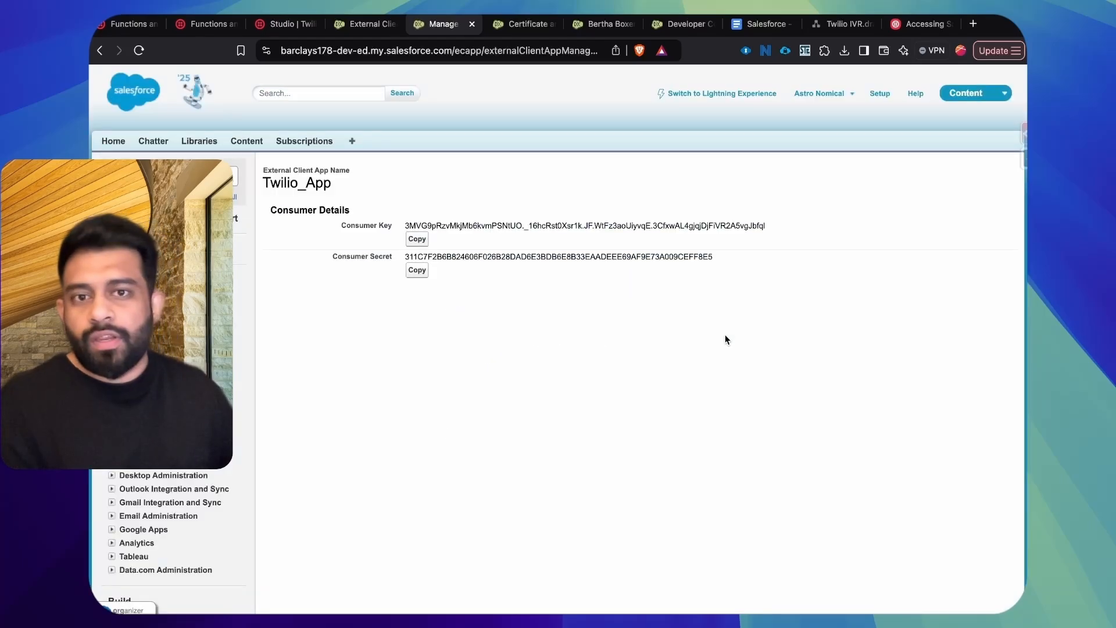
triple_click(565, 224)
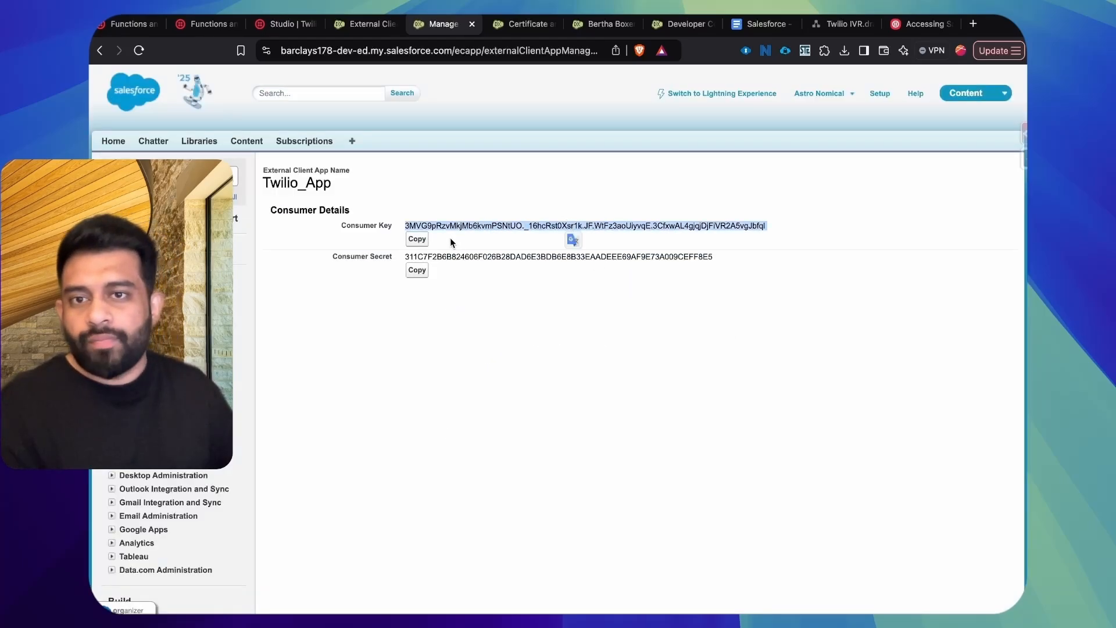
left_click(491, 224)
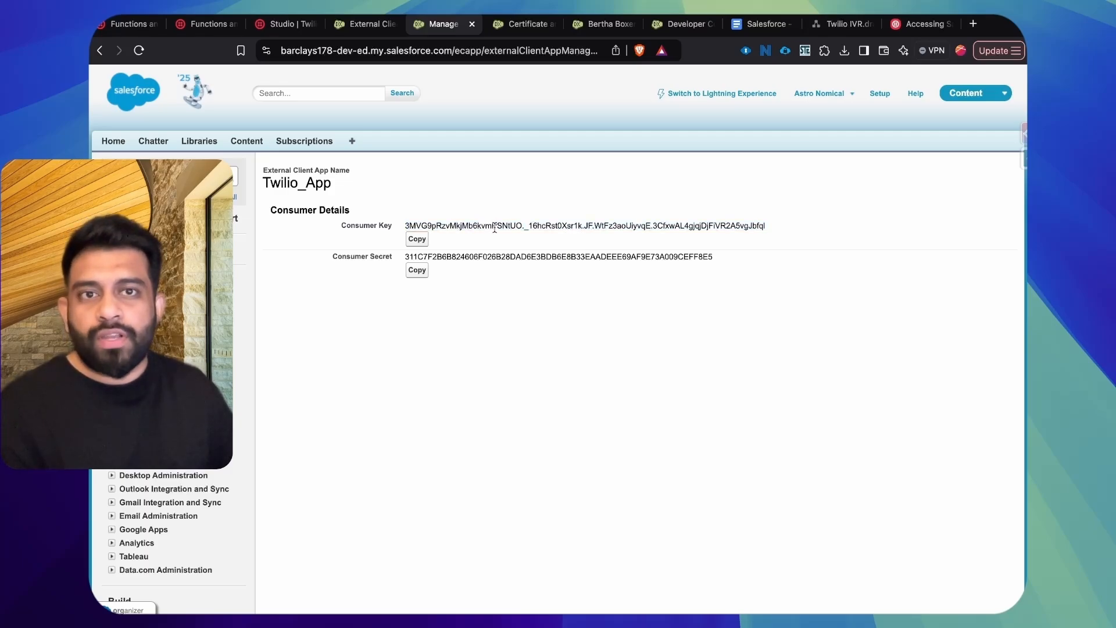
Step: In the Salesforce - Twilio Integration Google Doc, check off "Create Connected App" and review the remaining Twilio action items
left_click(750, 24)
left_click(358, 412)
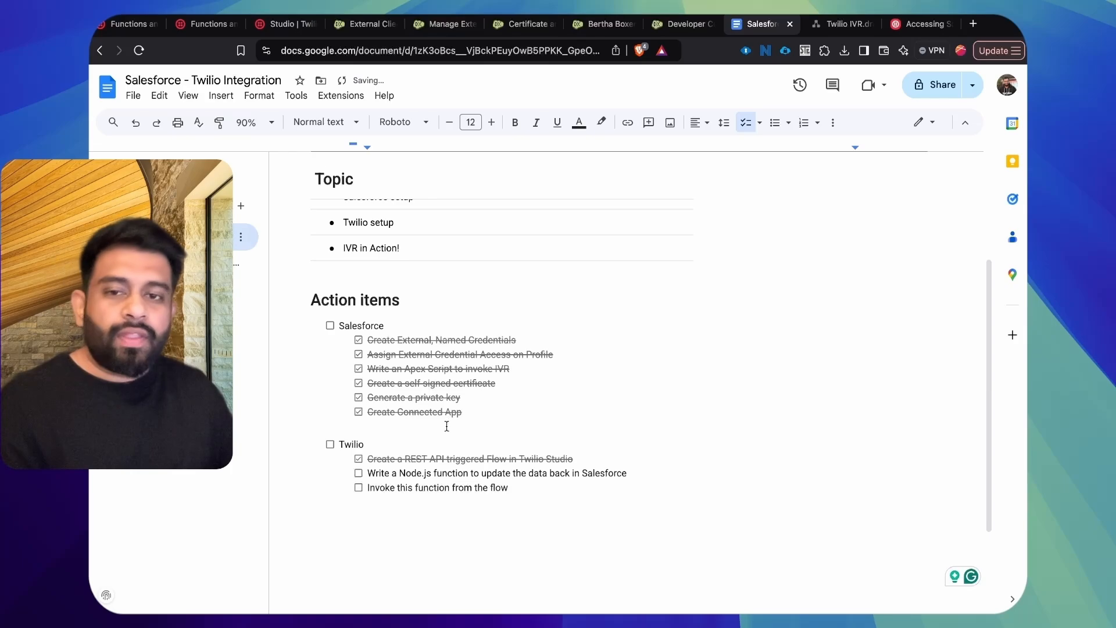
left_click_drag(381, 472, 578, 472)
left_click_drag(462, 414, 368, 382)
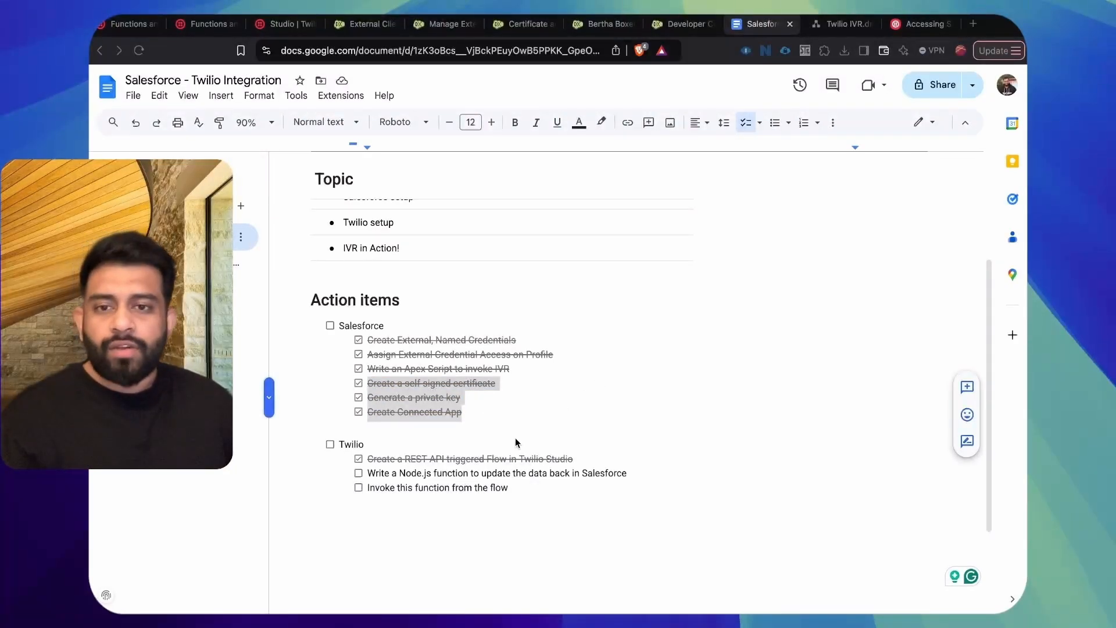
left_click_drag(405, 473, 565, 474)
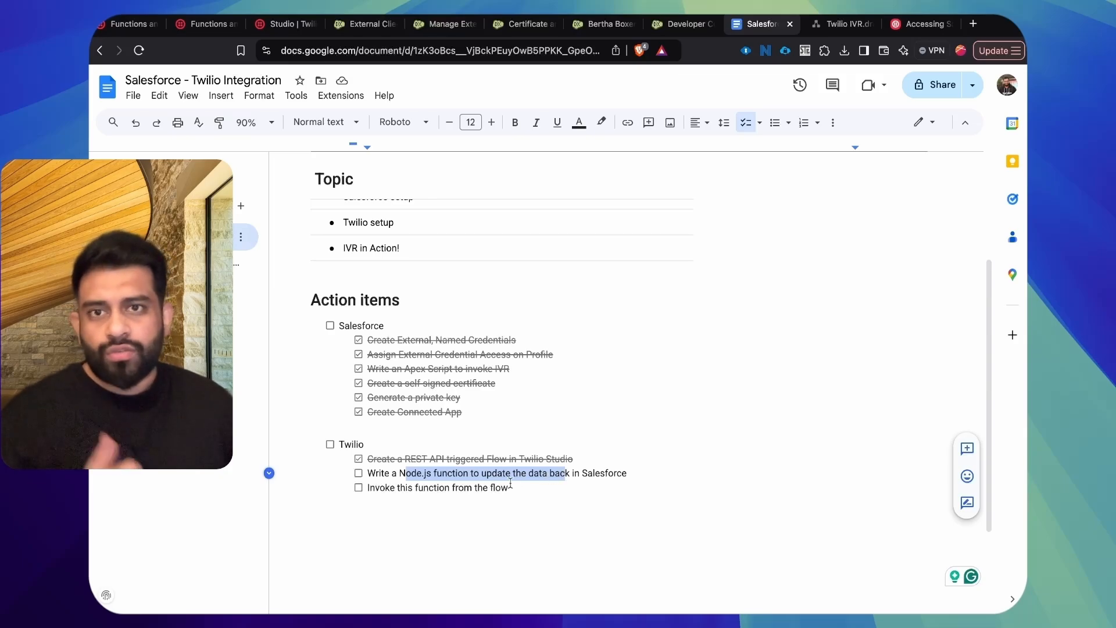
left_click_drag(405, 487, 505, 487)
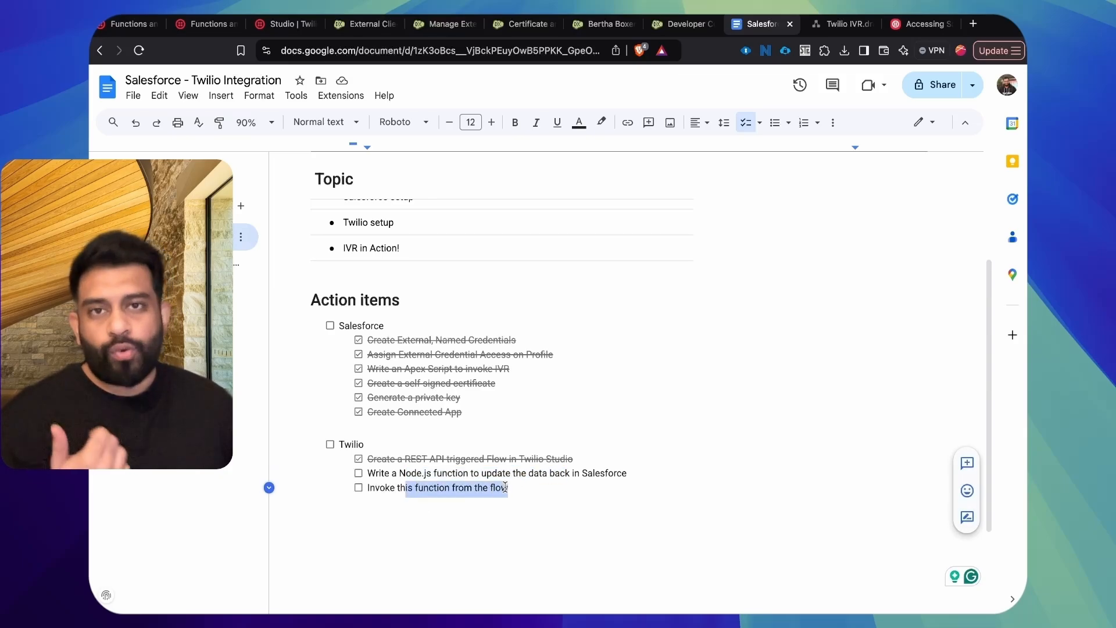
left_click(517, 458)
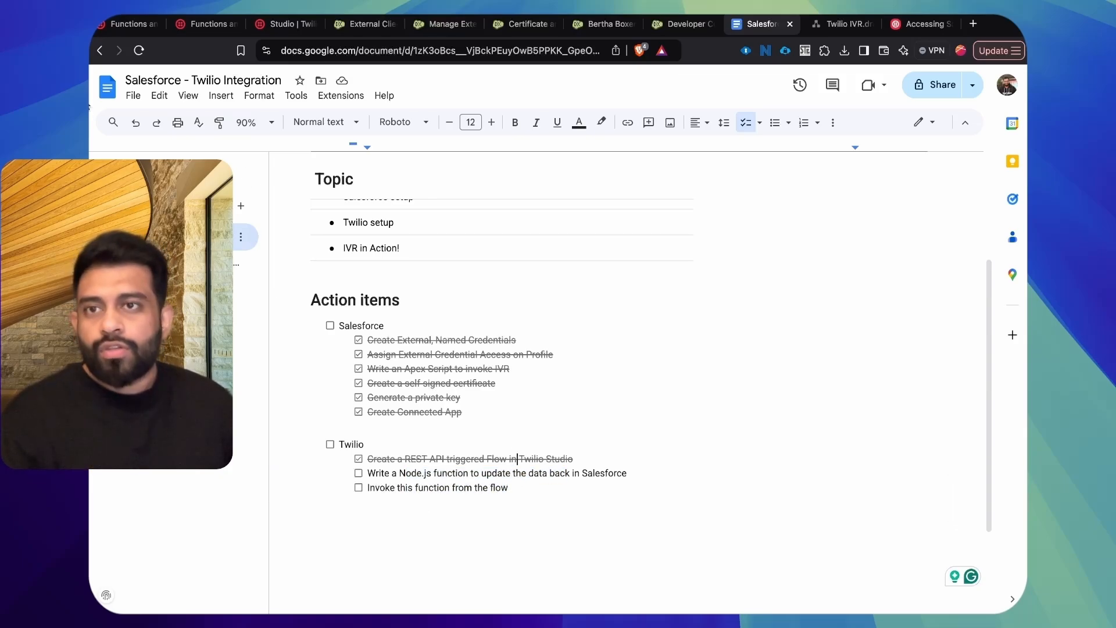
Step: In the Twilio console, add a function named update_lead to the salesforce service
left_click(120, 24)
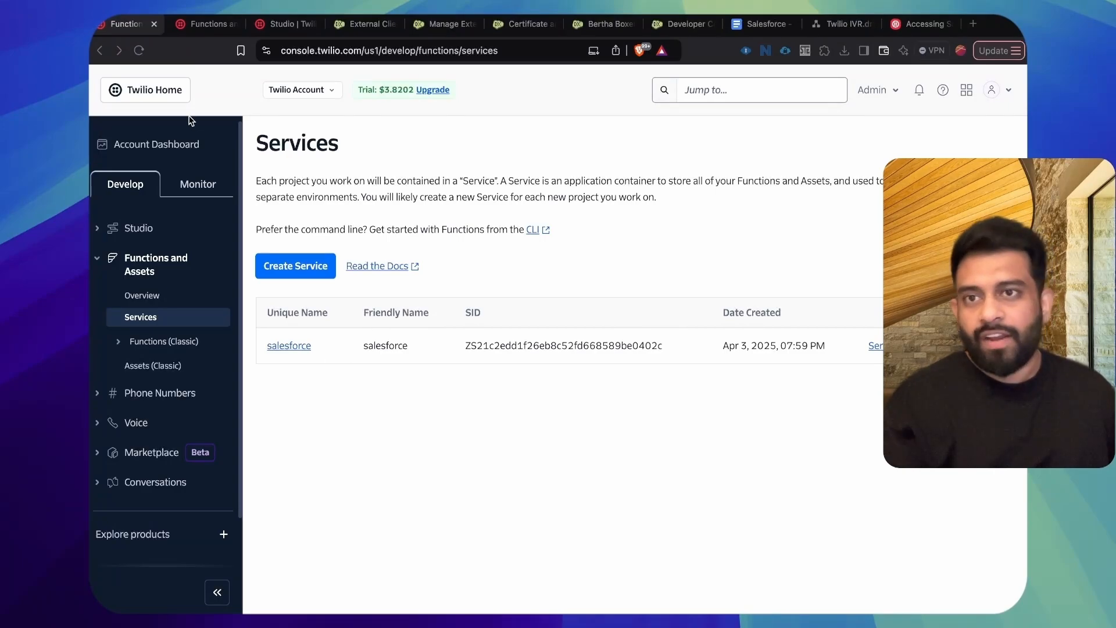
left_click(196, 22)
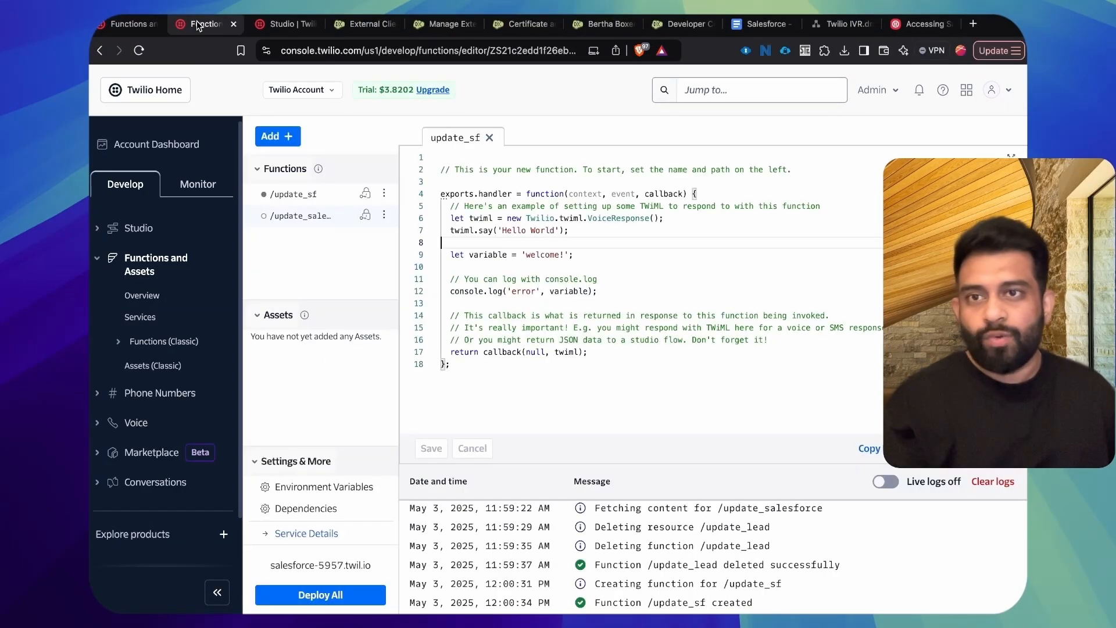
left_click(285, 139)
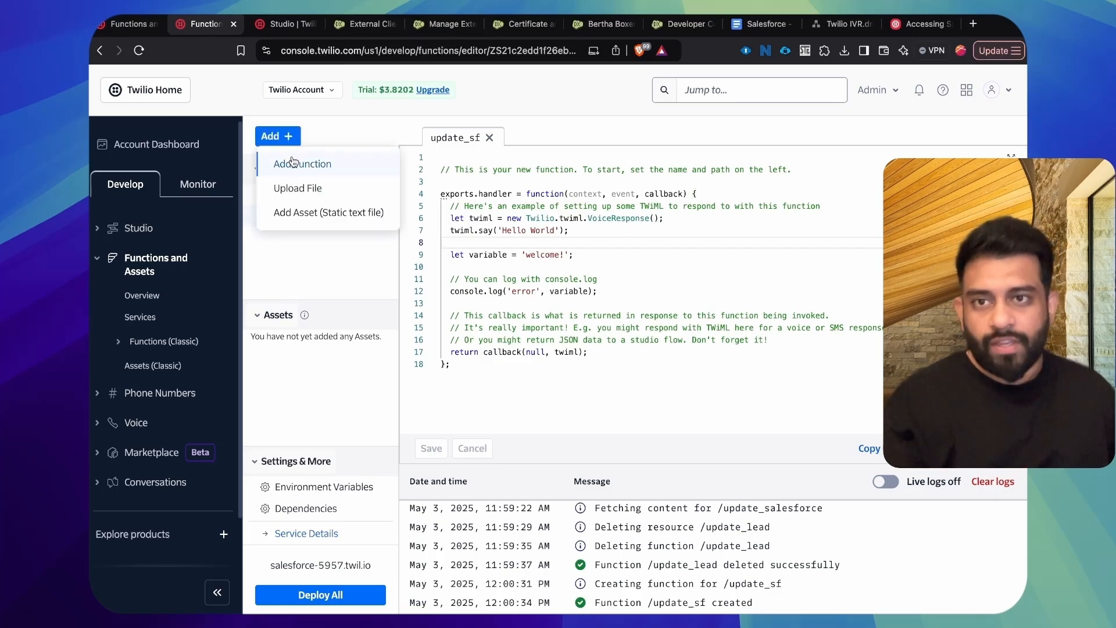
left_click(282, 164)
double_click(282, 203)
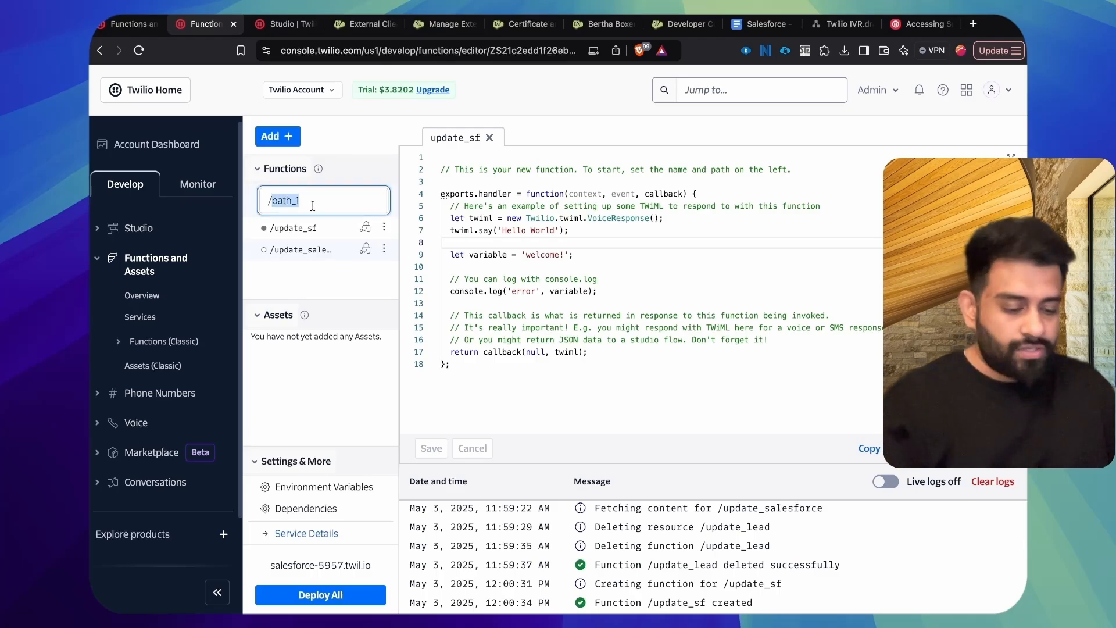
type("update_lead")
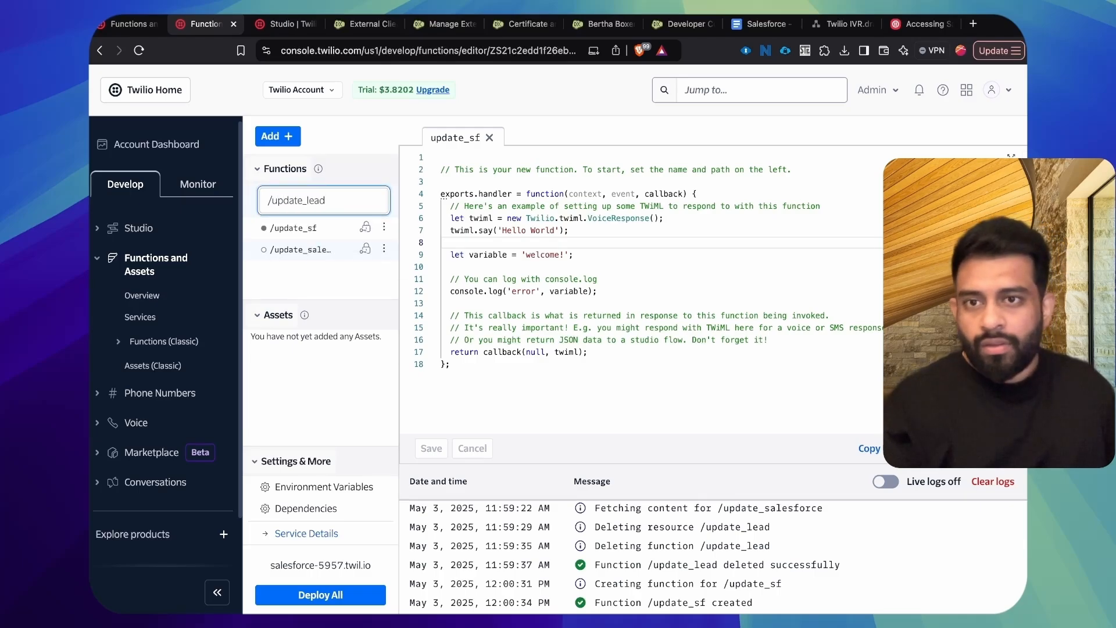
key("Return")
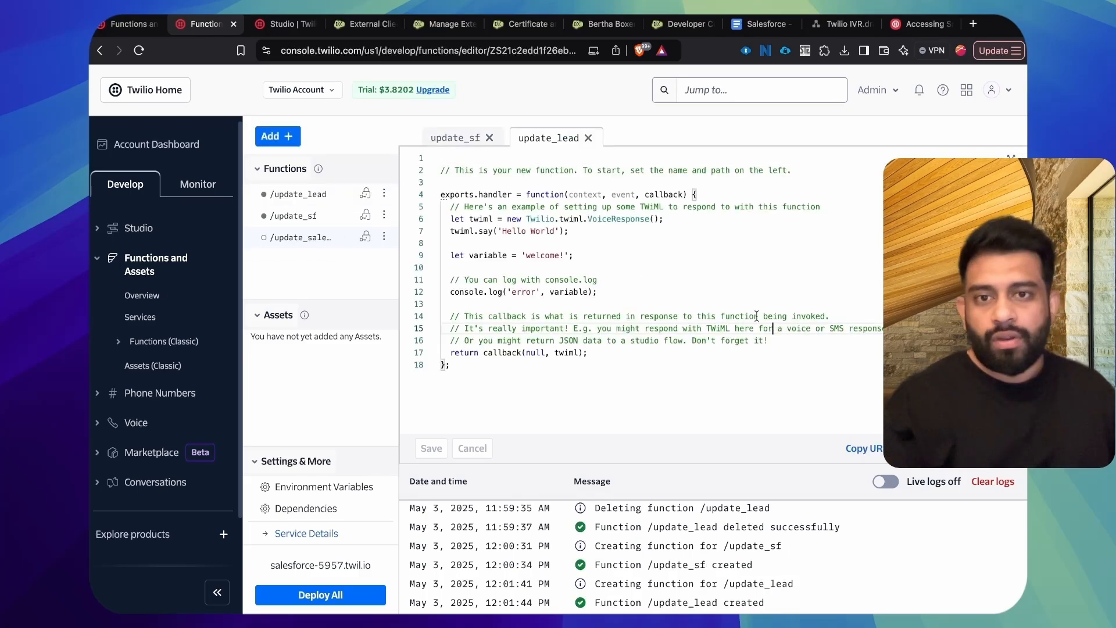
Step: Replace the template code of update_lead with the prepared Node.js code, including its client ID and private key, and save the function
key("super+a")
key("super+v")
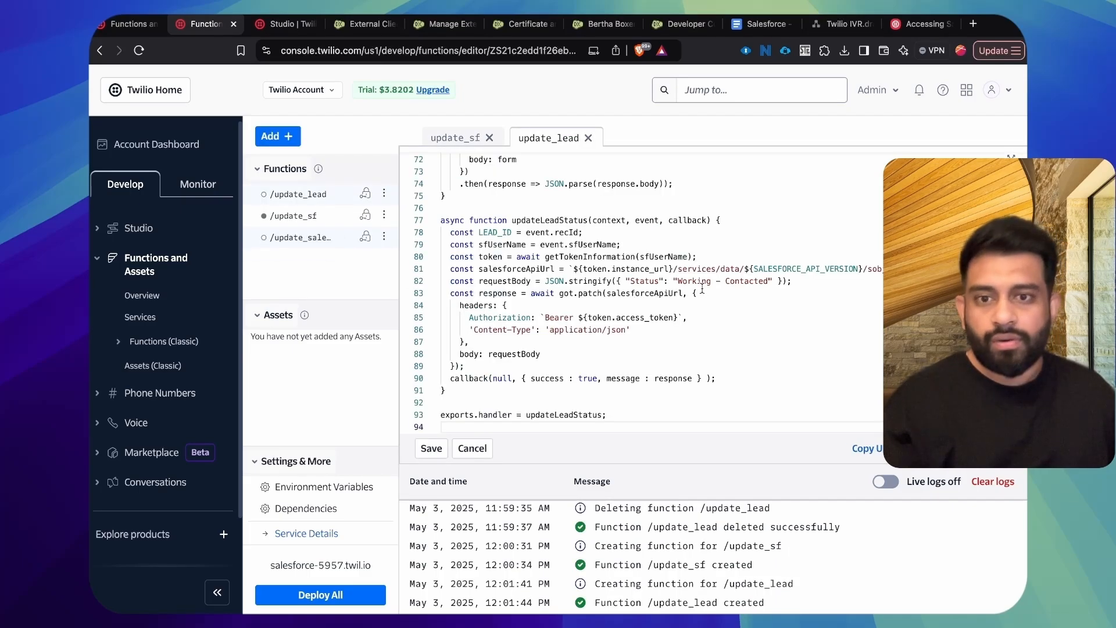
scroll(617, 227, "up", 15)
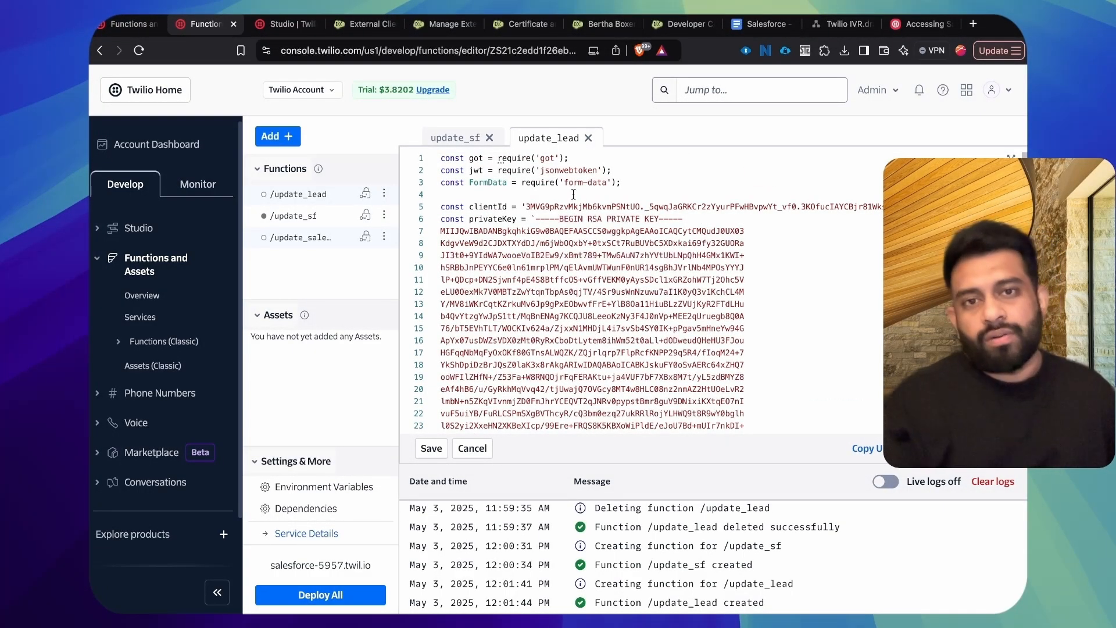
key("super+s")
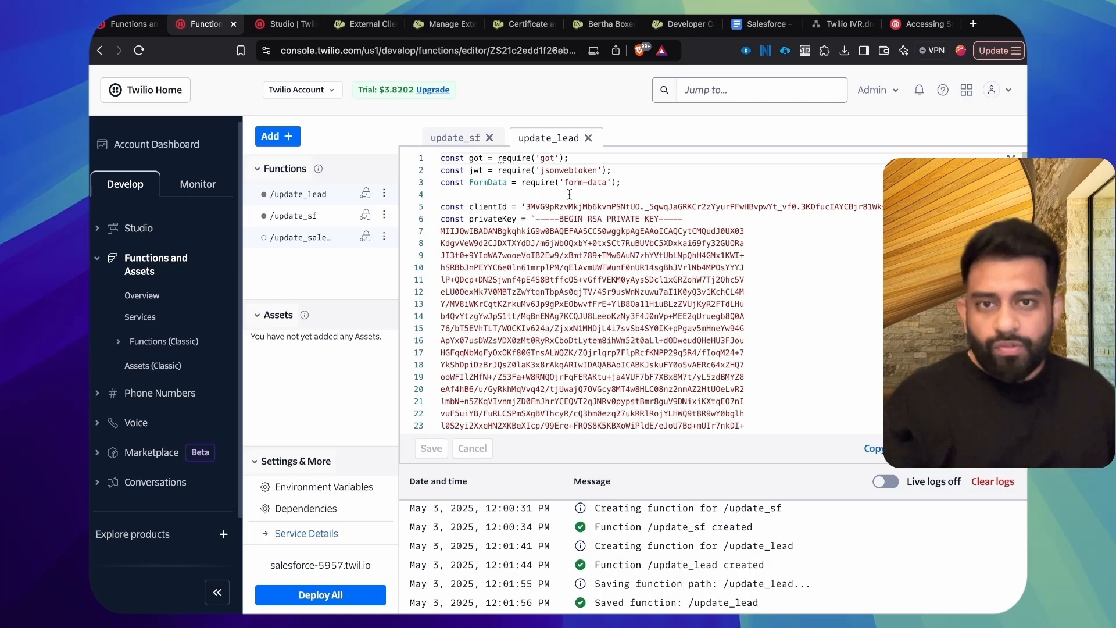
Step: Check the got, jsonwebtoken and form-data imports against the service's dependencies and the module versions in the Twilio blog article
left_click_drag(559, 183, 613, 183)
left_click(686, 185)
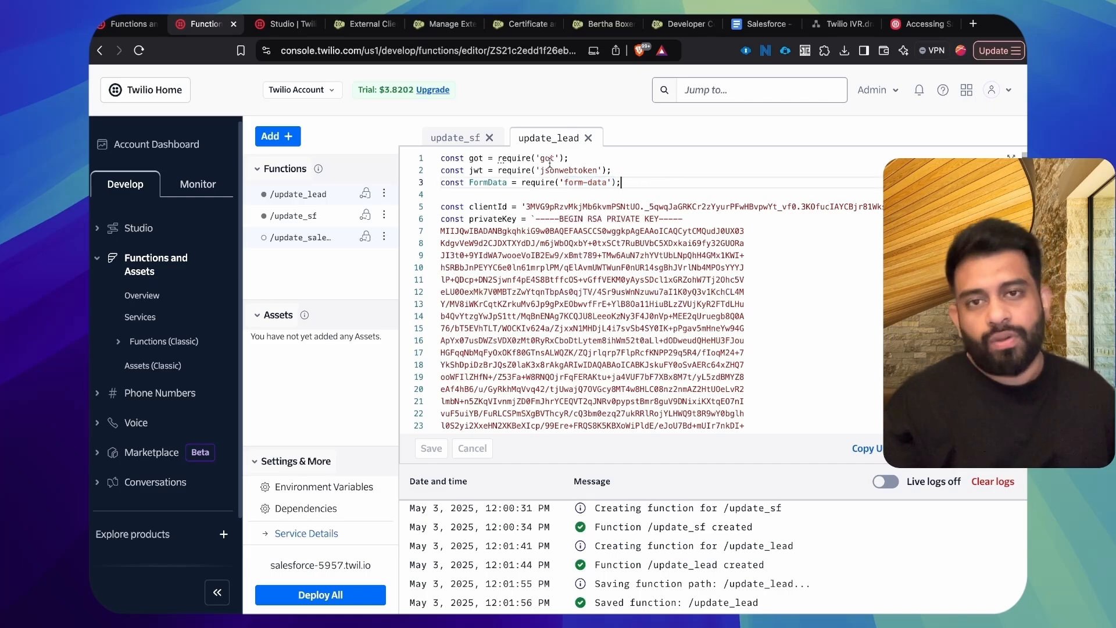
left_click(298, 510)
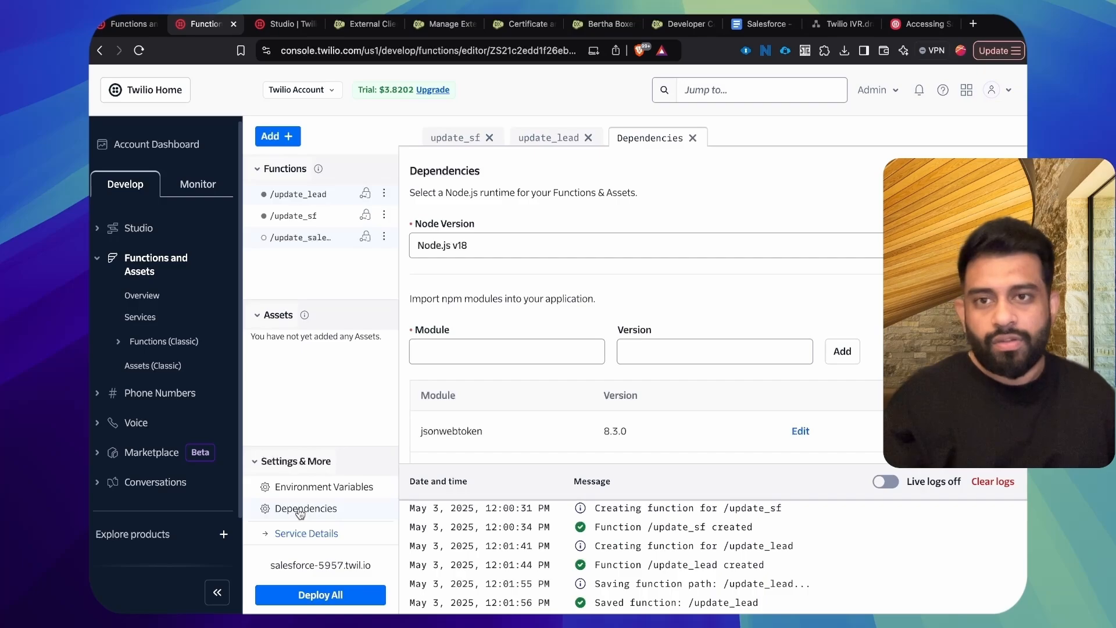
scroll(538, 401, "down", 3)
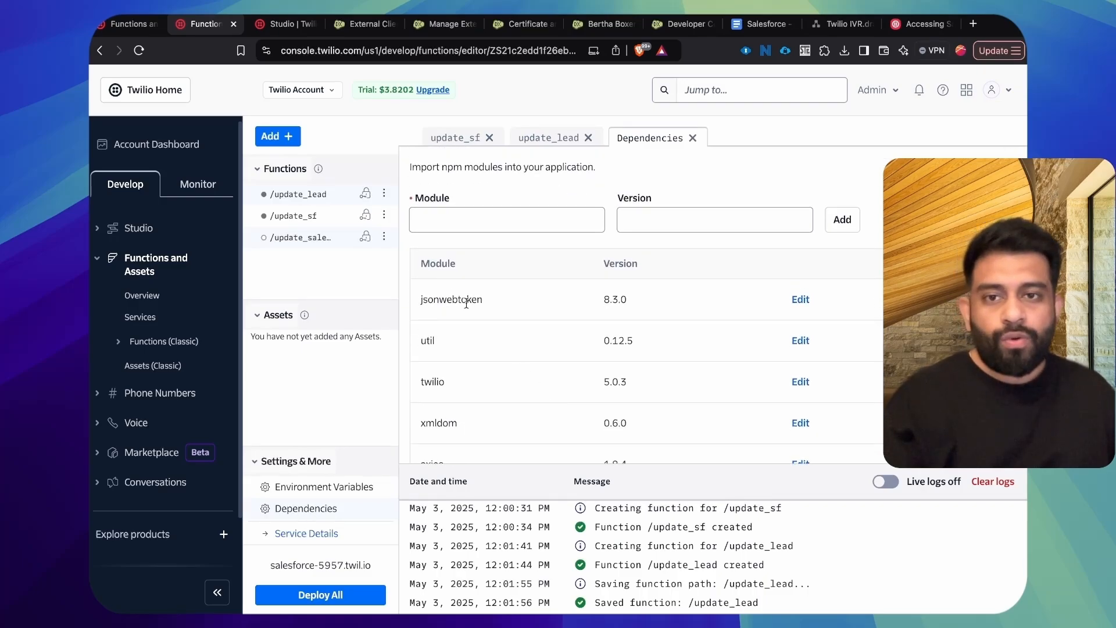
left_click(556, 139)
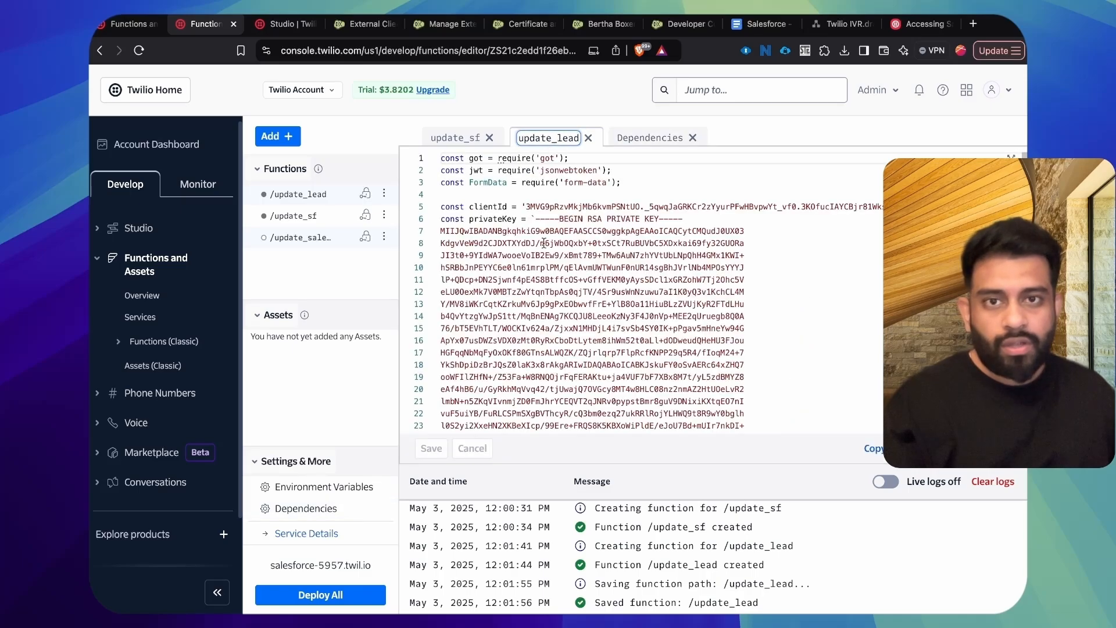
left_click(916, 25)
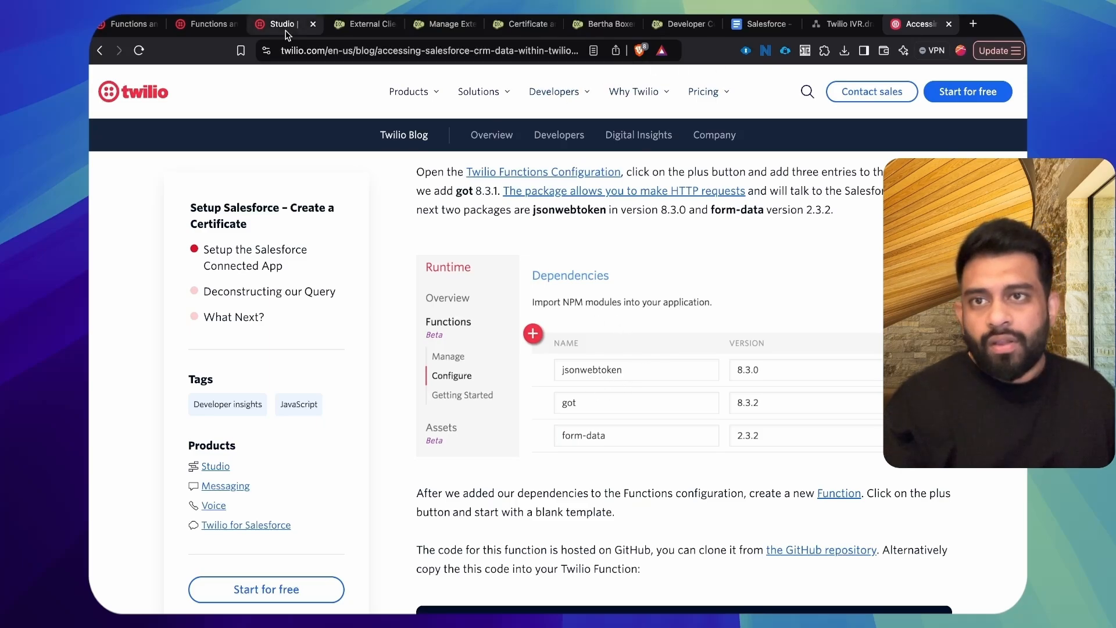
left_click(177, 28)
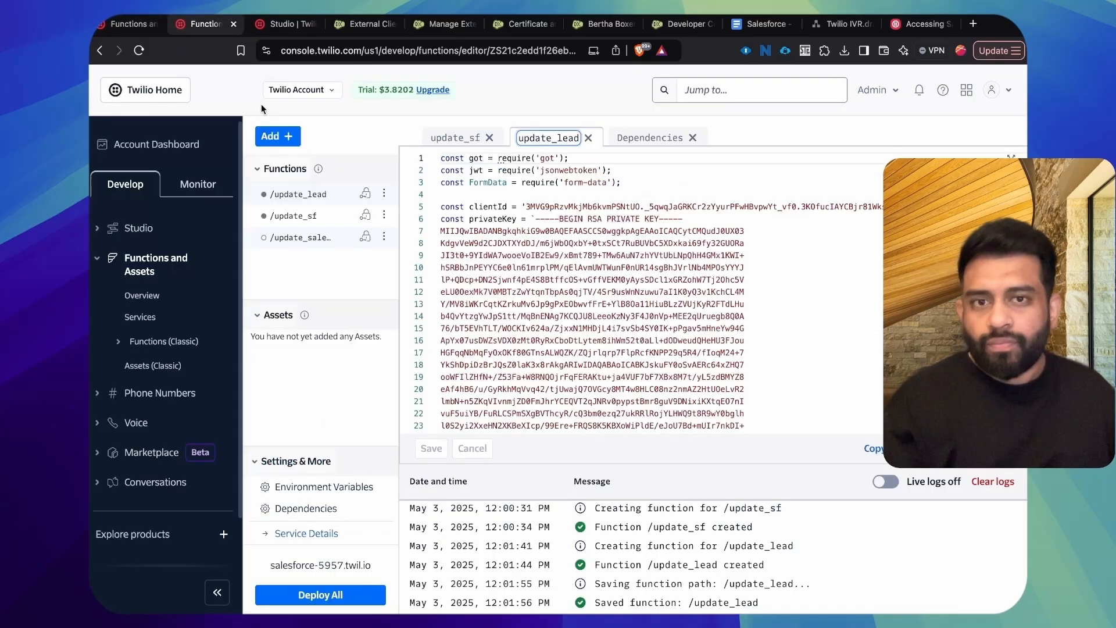
left_click(634, 193)
left_click_drag(635, 185, 440, 158)
left_click(670, 184)
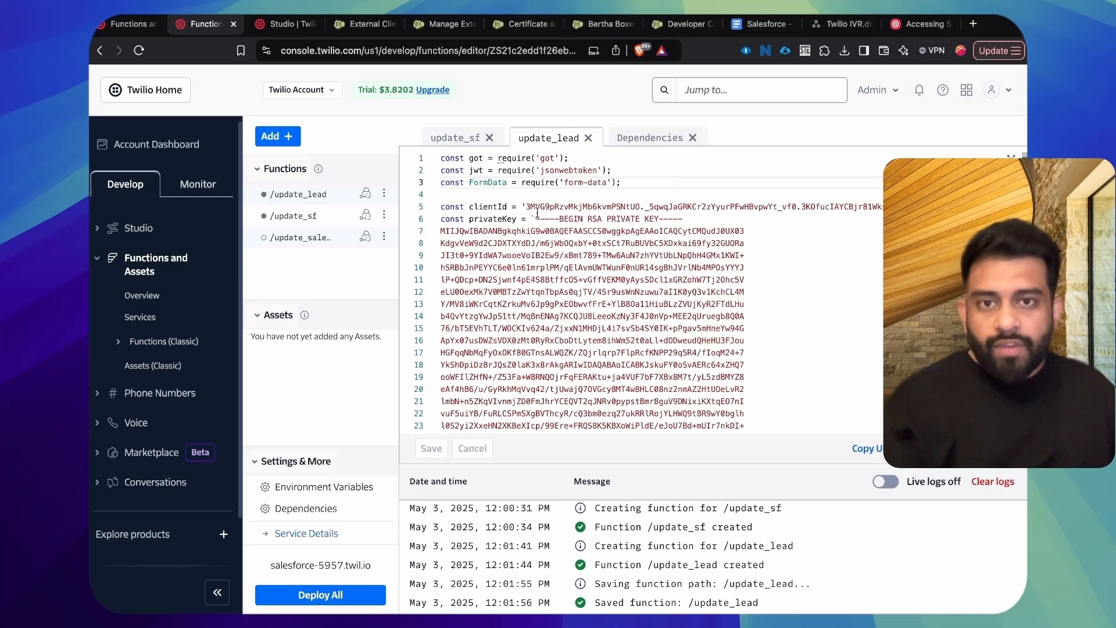
Step: Replace the clientId value in update_lead with the consumer key of Twilio_App from Salesforce
left_click_drag(527, 206, 883, 206)
left_click(580, 231)
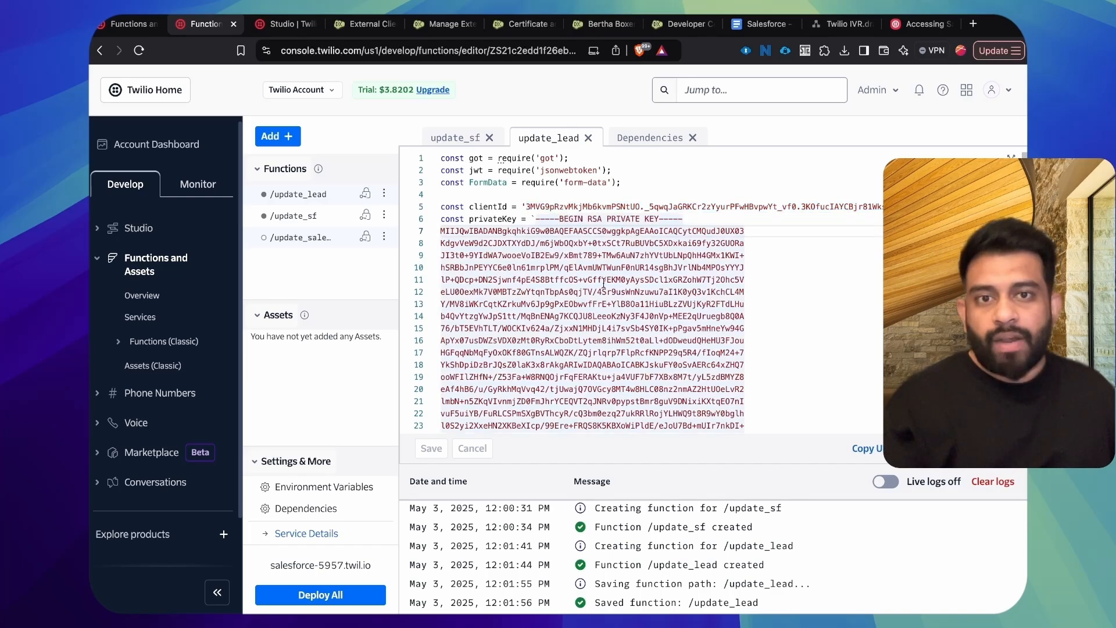
left_click(523, 24)
left_click(419, 26)
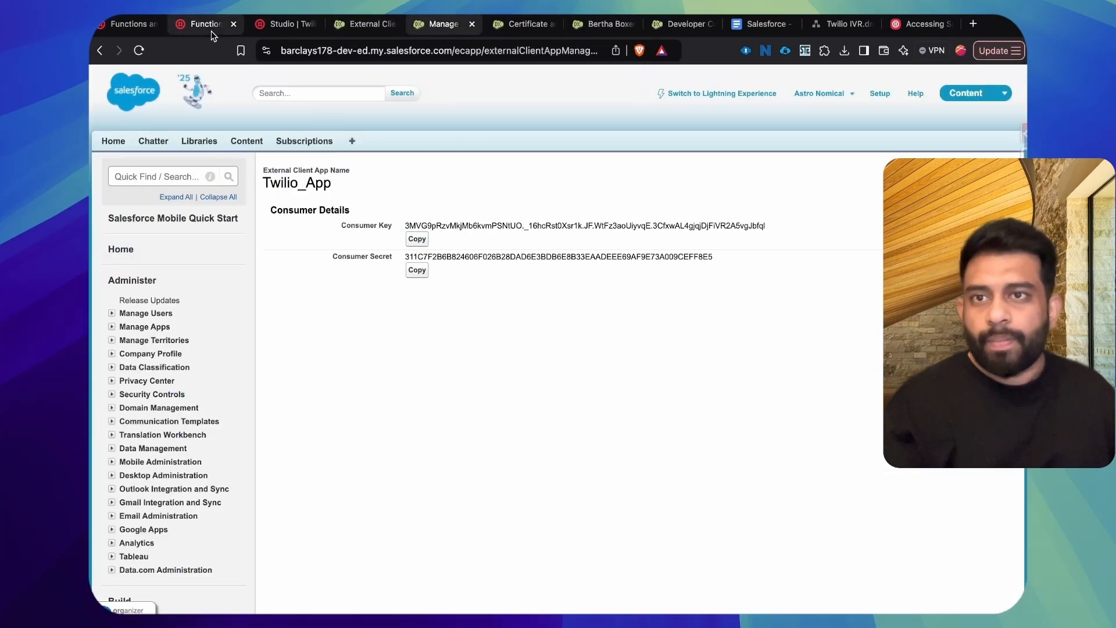
left_click(180, 23)
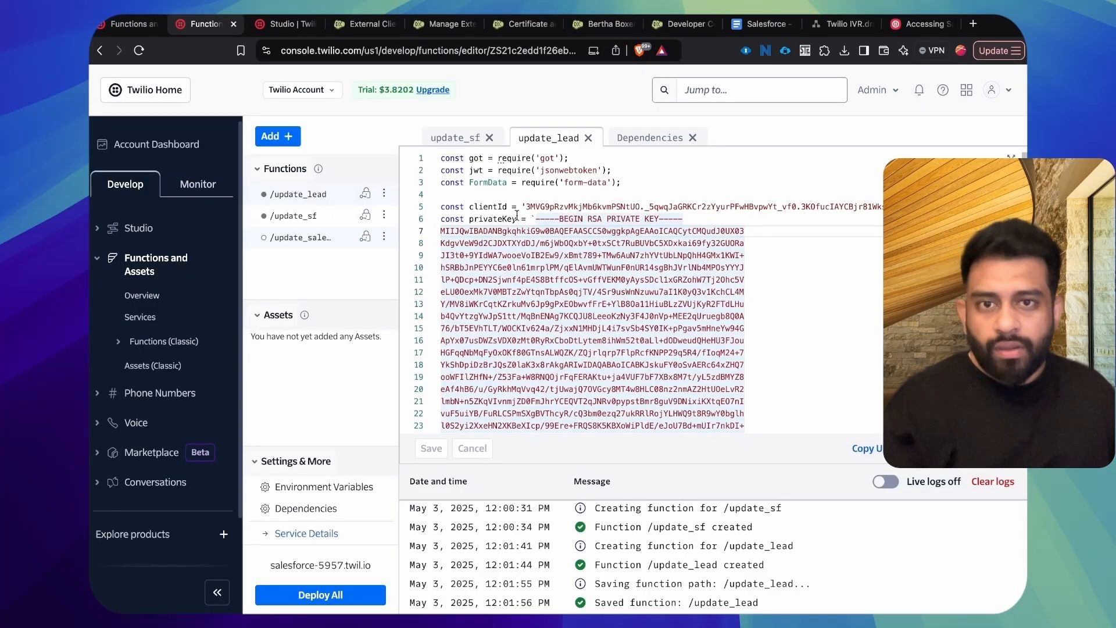
left_click(525, 207)
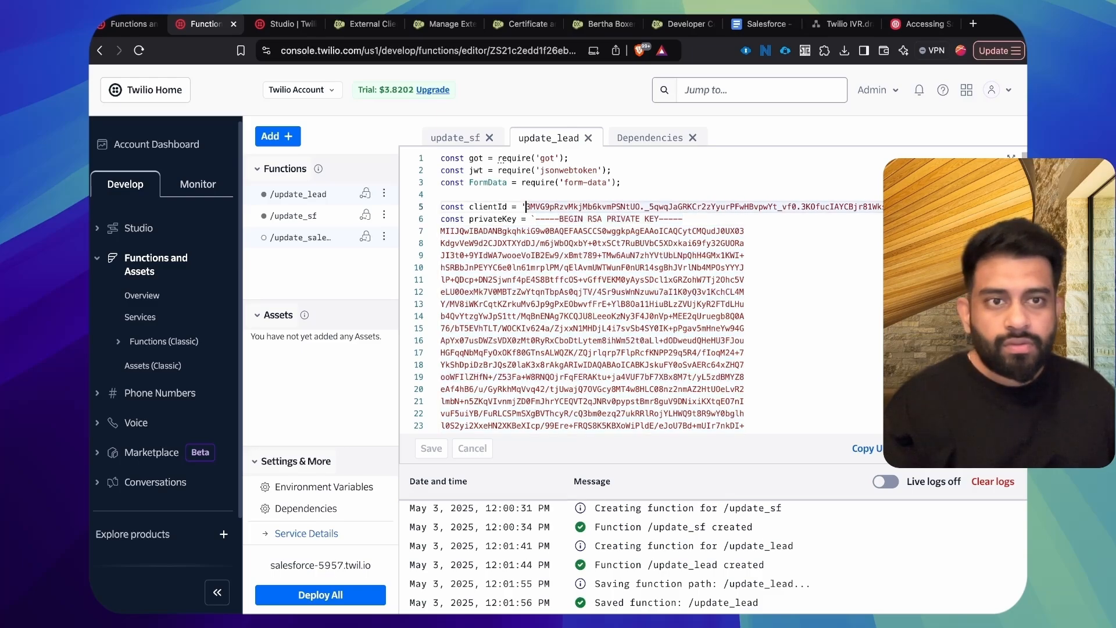
key("super+shift+Right")
key("super+v")
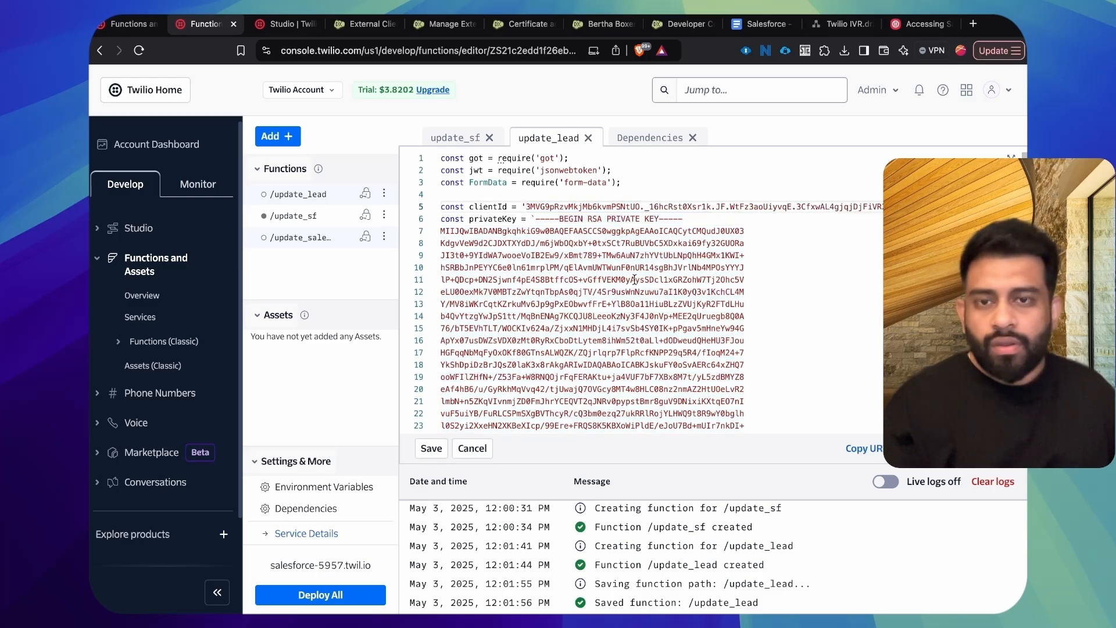
Step: Replace the body of the privateKey constant in update_lead with the private key from the private.key file and save the function
scroll(635, 280, "down", 1)
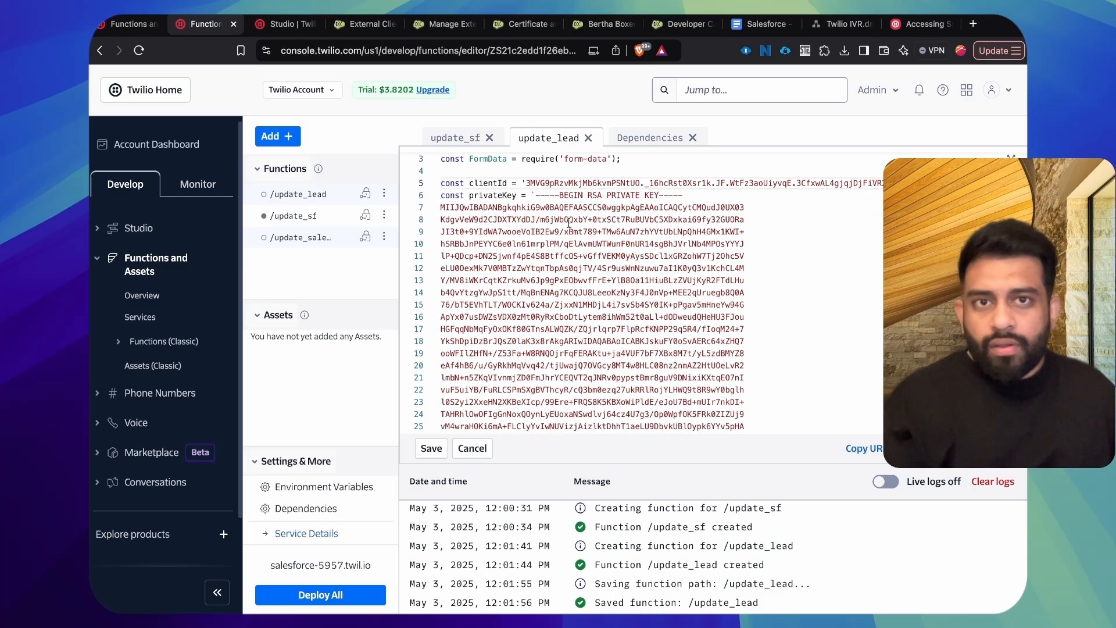
key("ctrl+Right")
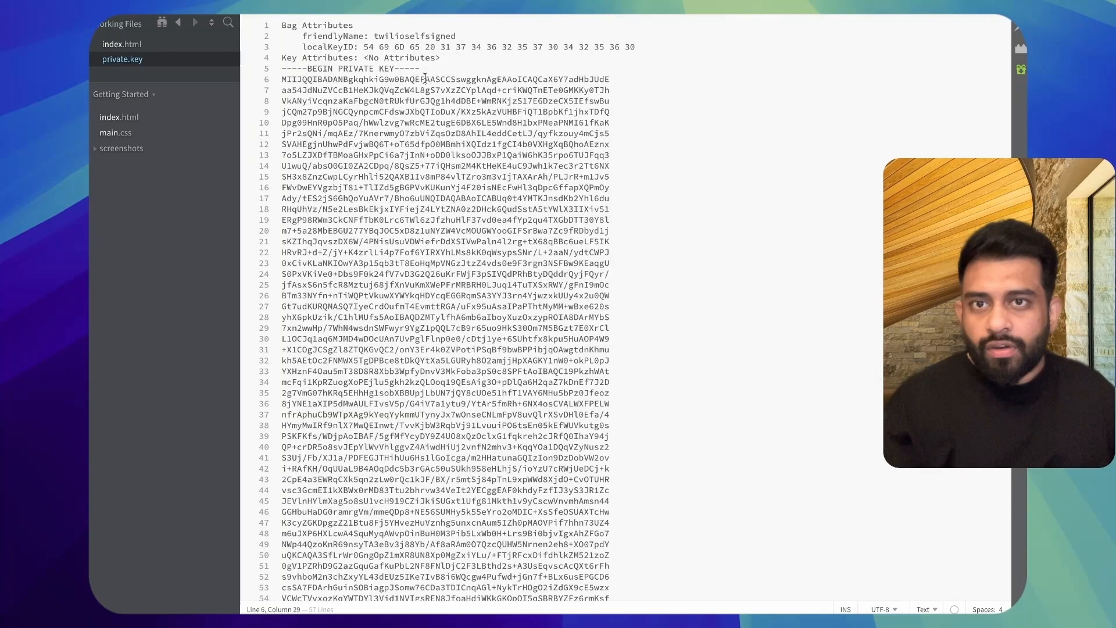
left_click(281, 80)
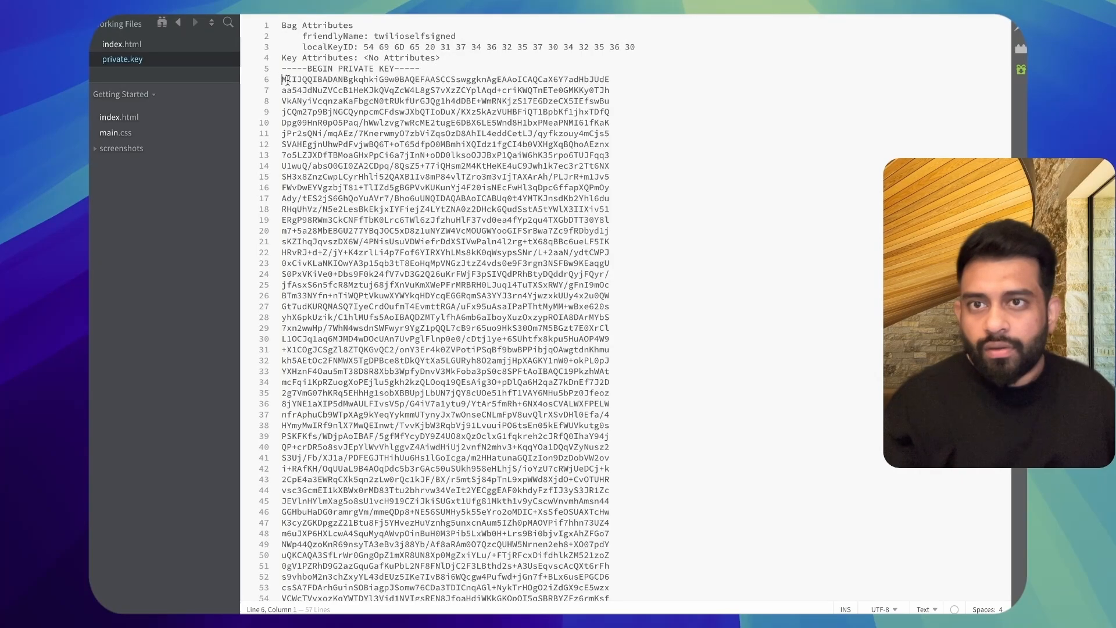
scroll(447, 172, "down", 2)
left_click(430, 559, "shift")
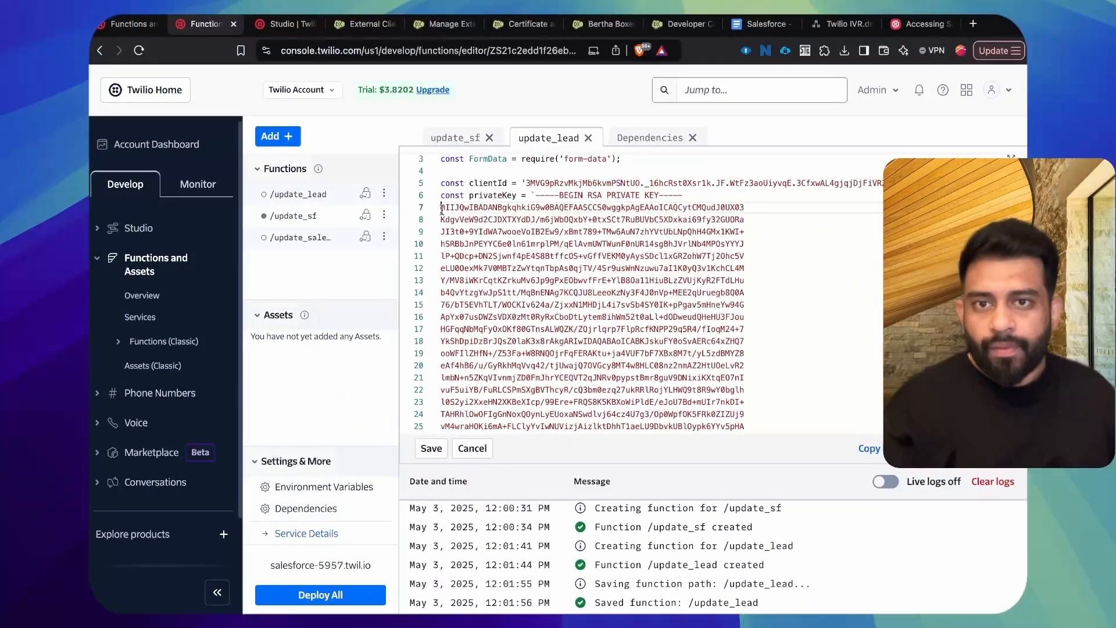
scroll(529, 261, "down", 5)
scroll(565, 266, "down", 4)
left_click(599, 271, "shift")
key("super+v")
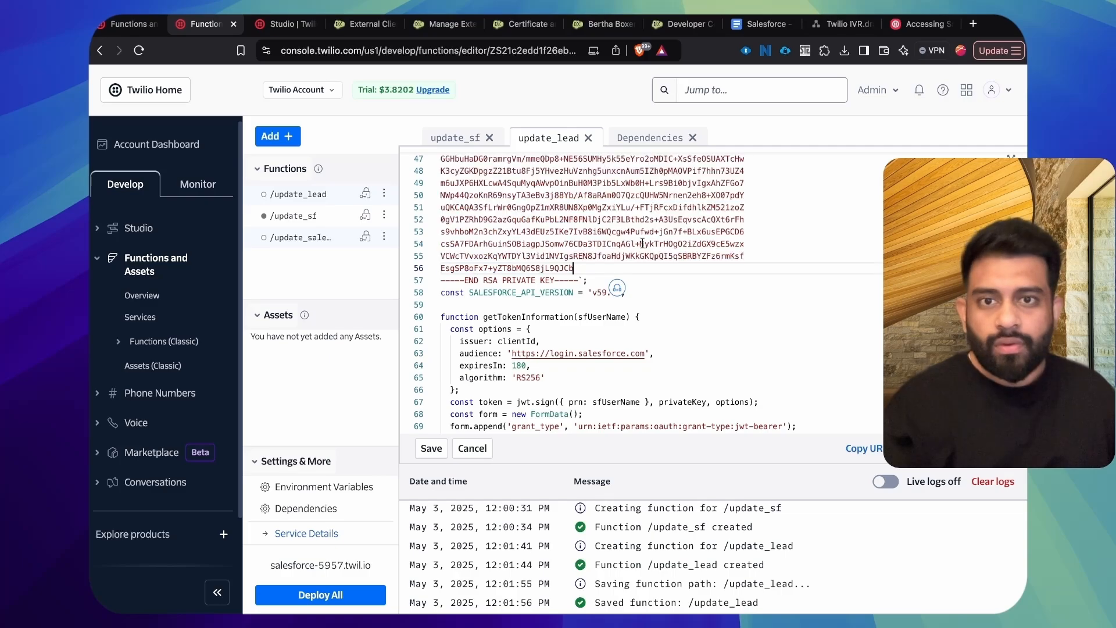
key("super+s")
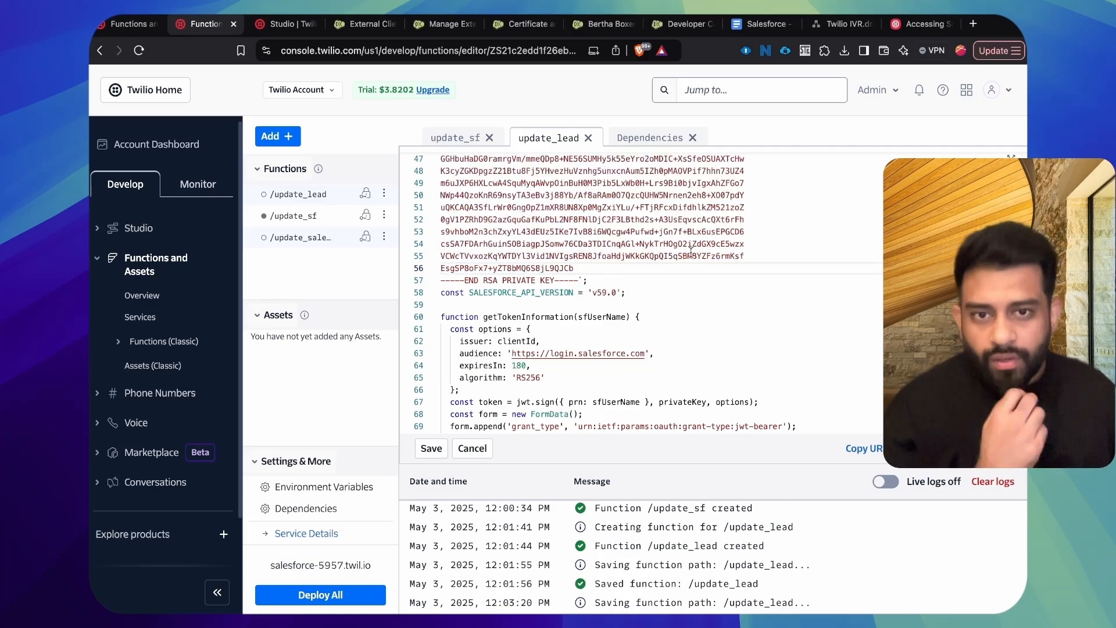
Step: Review update_lead's clientId and privateKey constants, the getTokenInformation function and the Salesforce API URL that uses SALESFORCE_API_VERSION
double_click(489, 207)
double_click(493, 220)
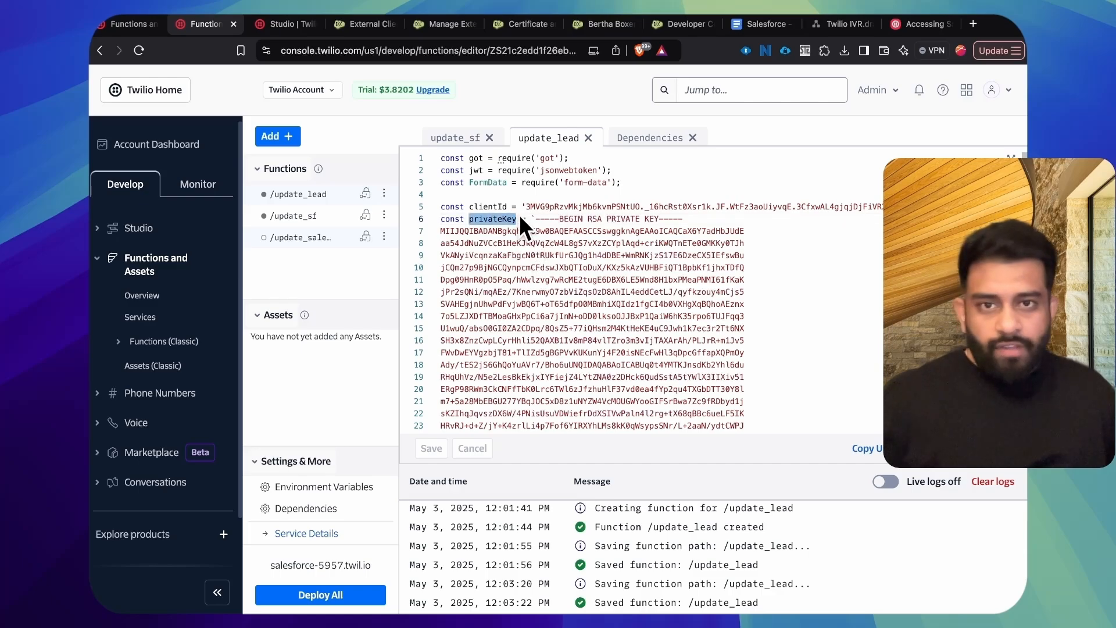
scroll(656, 254, "down", 10)
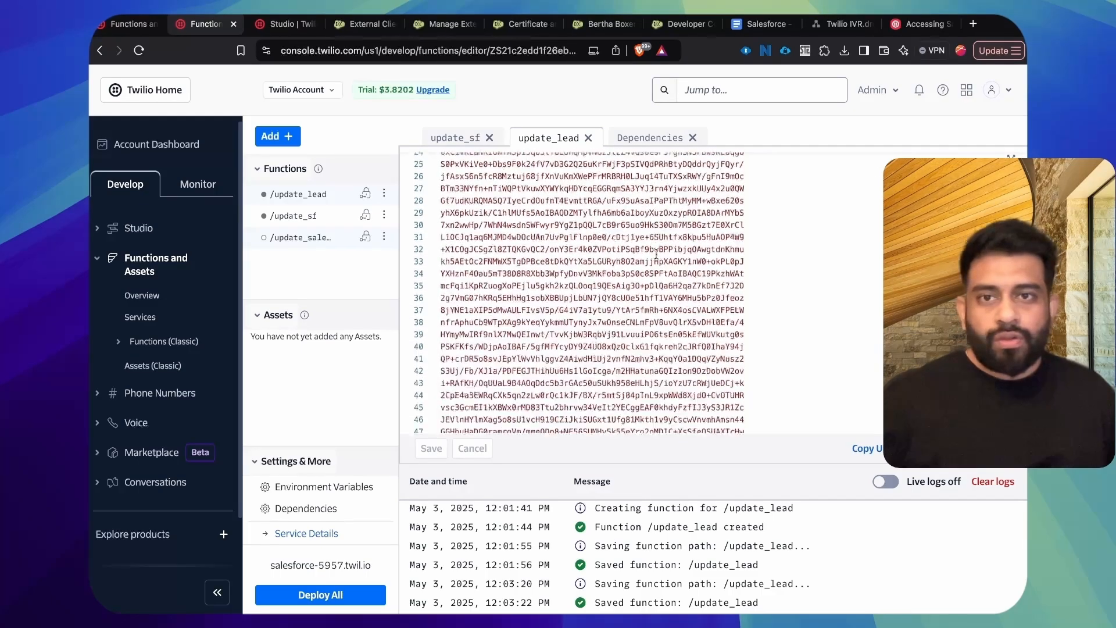
scroll(655, 254, "down", 5)
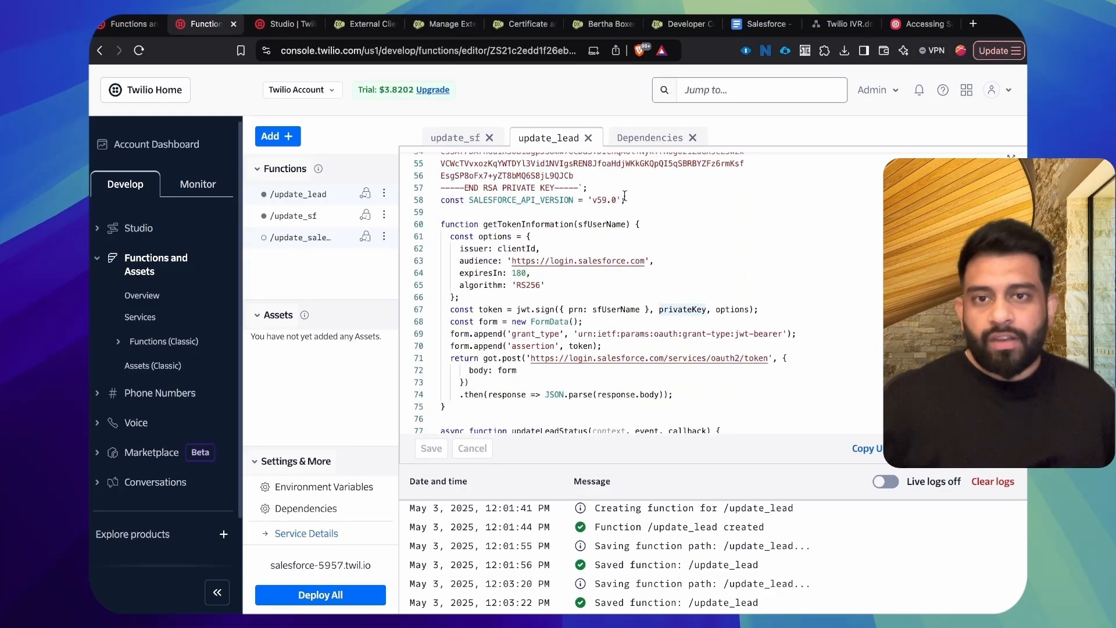
scroll(701, 238, "down", 1)
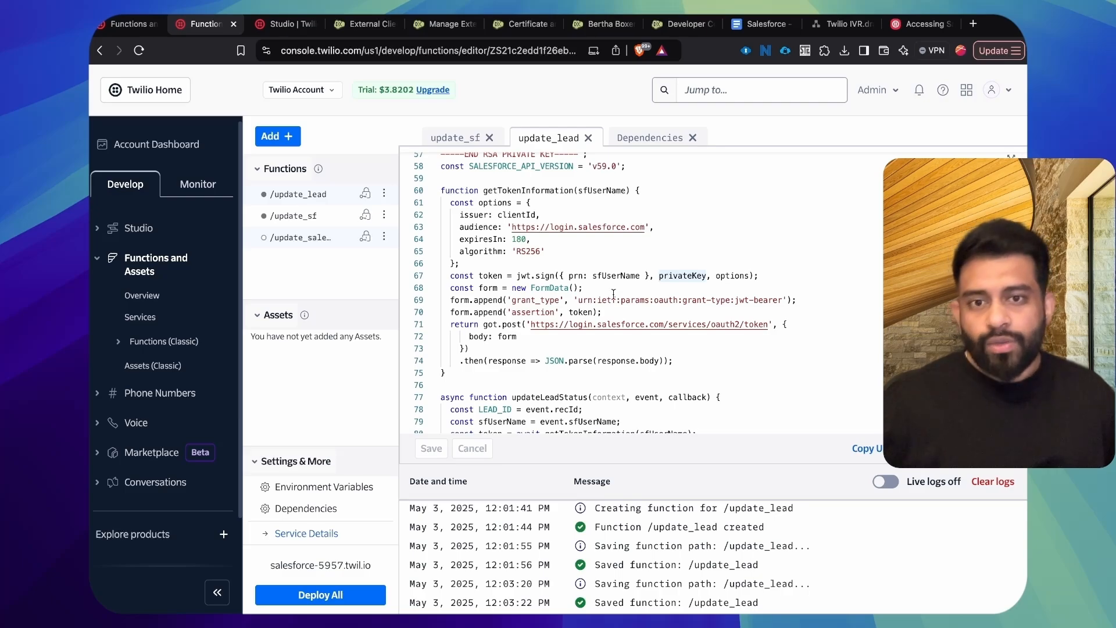
scroll(613, 293, "down", 4)
left_click_drag(721, 308, 882, 308)
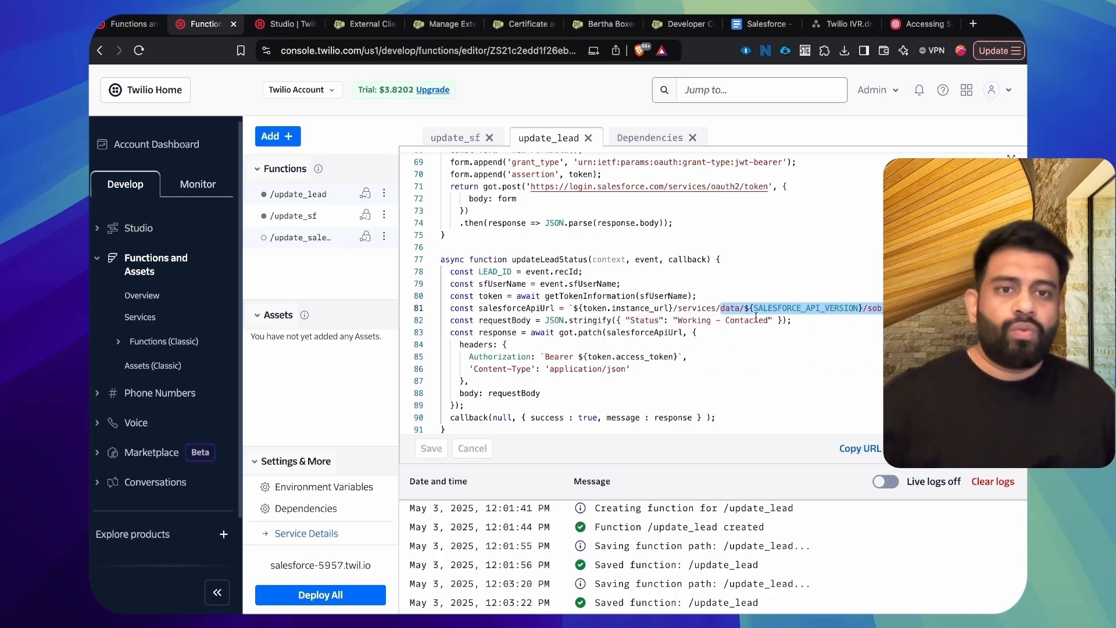
scroll(639, 245, "up", 1)
scroll(639, 246, "up", 5)
scroll(639, 246, "down", 5)
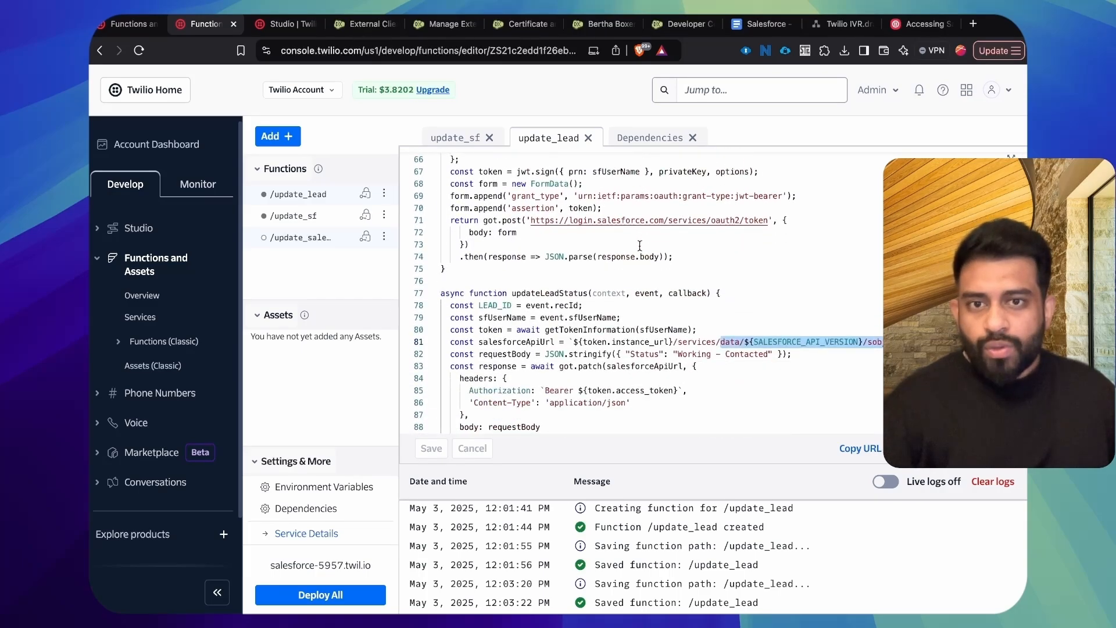
scroll(632, 247, "down", 1)
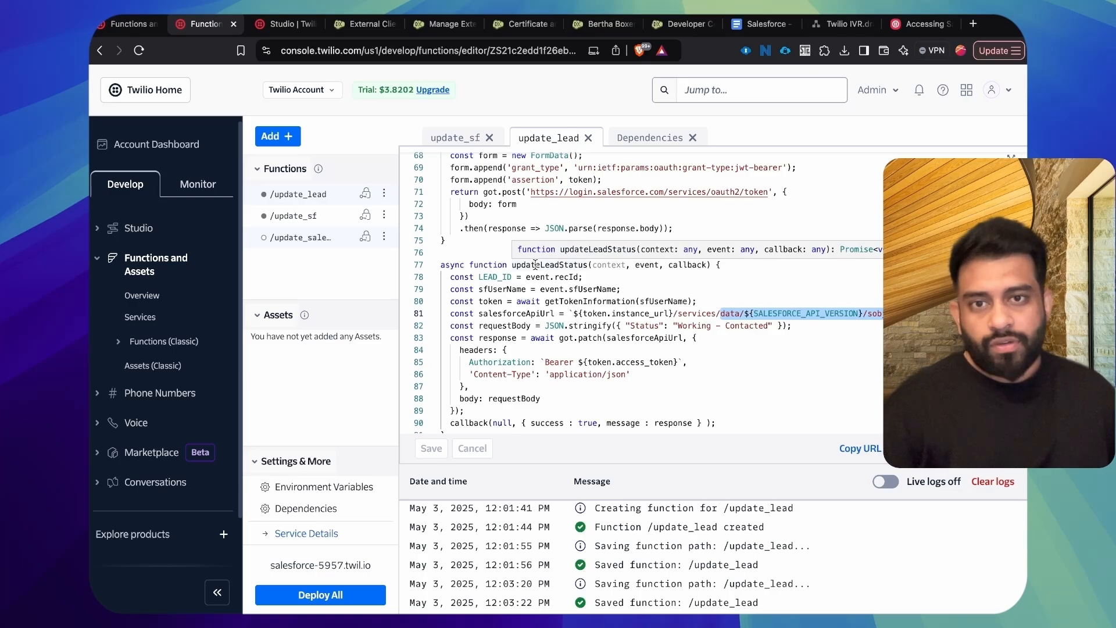
Step: Examine the updateLeadStatus signature and the recId and sfUserName values it reads from the event
left_click_drag(509, 265, 697, 264)
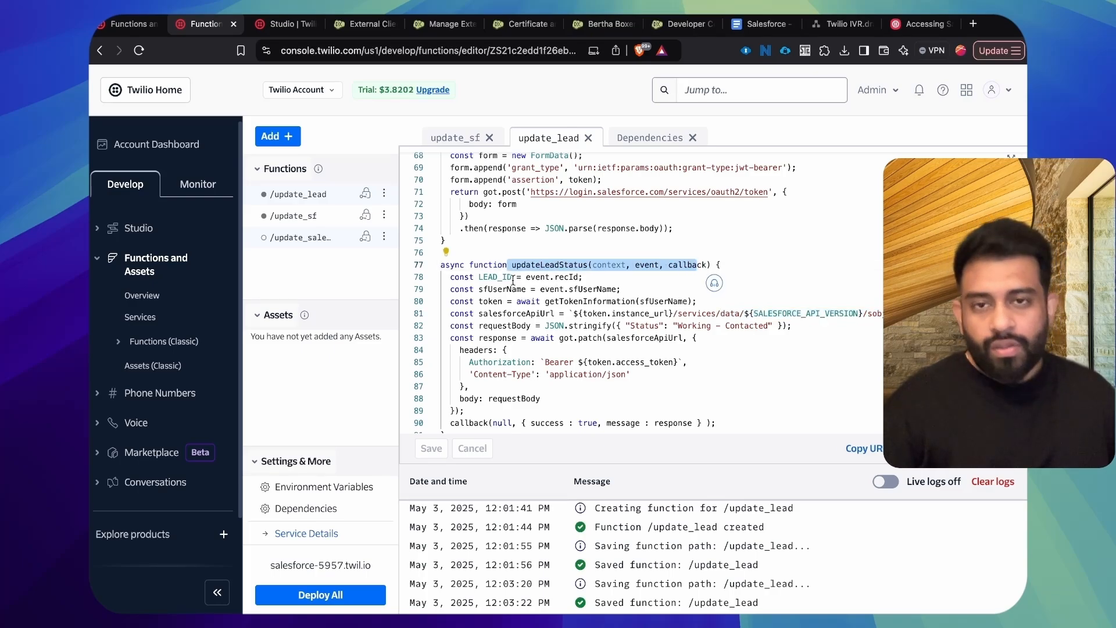
left_click_drag(521, 277, 677, 292)
left_click_drag(582, 277, 642, 287)
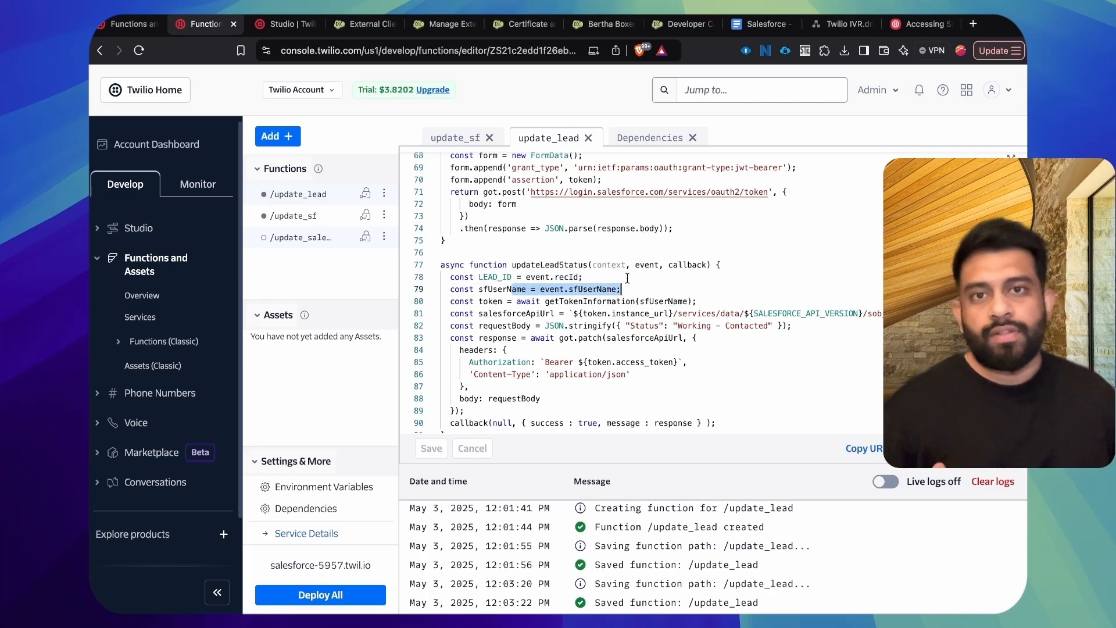
left_click(627, 277)
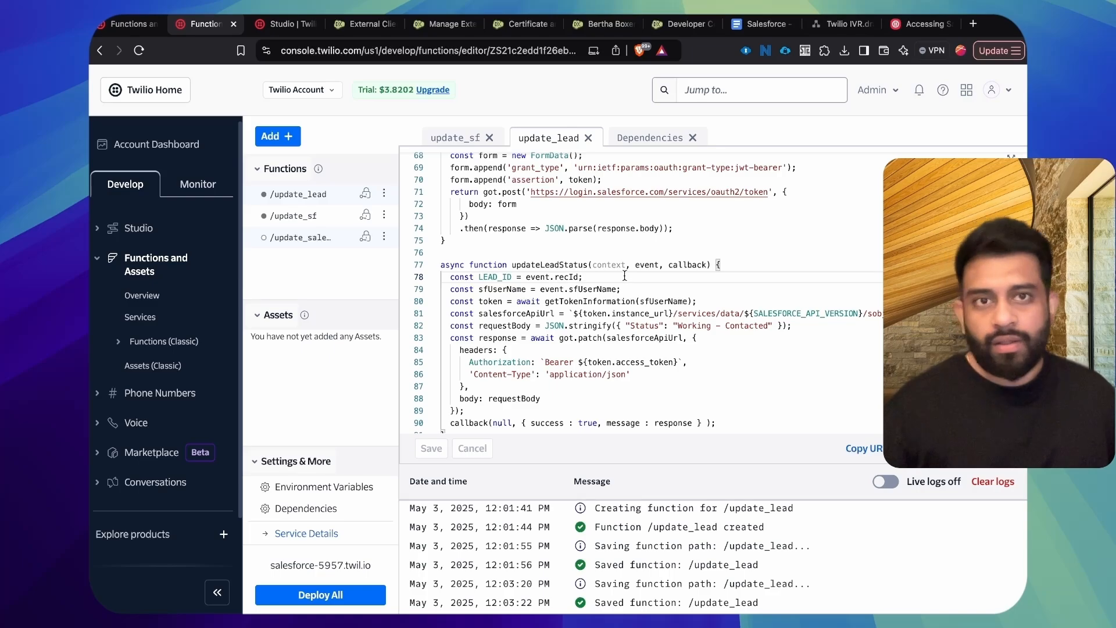
Step: Check the recId, sfUserName and reminderMsg keys in the params string of TwilioFlowExecutor in the Salesforce Developer Console
left_click(674, 25)
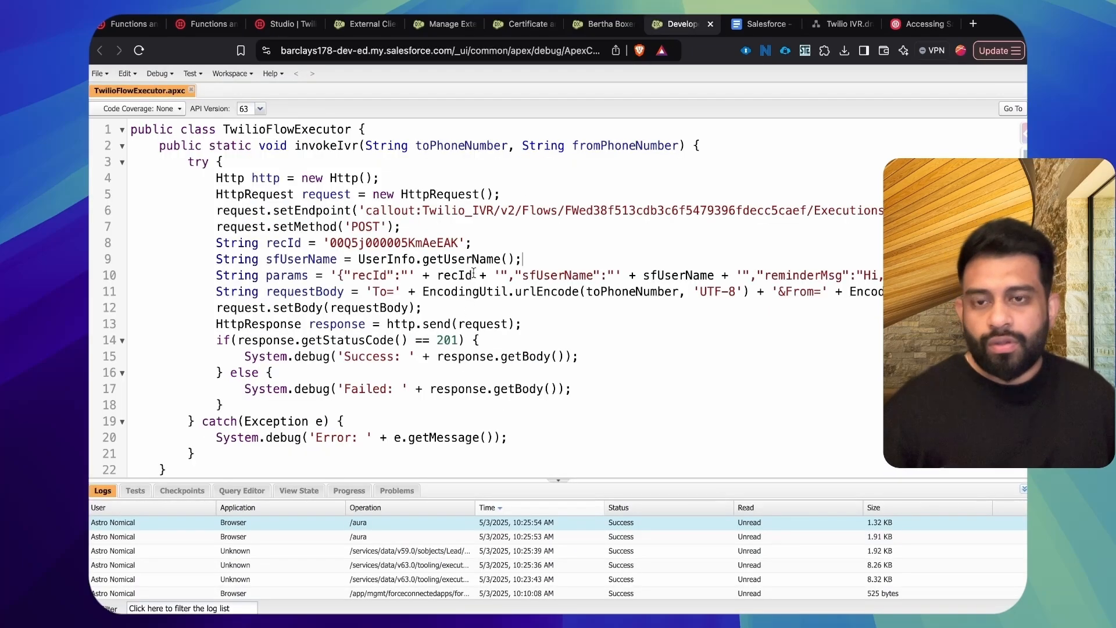
scroll(532, 273, "right", 5)
double_click(609, 274)
scroll(370, 277, "left", 5)
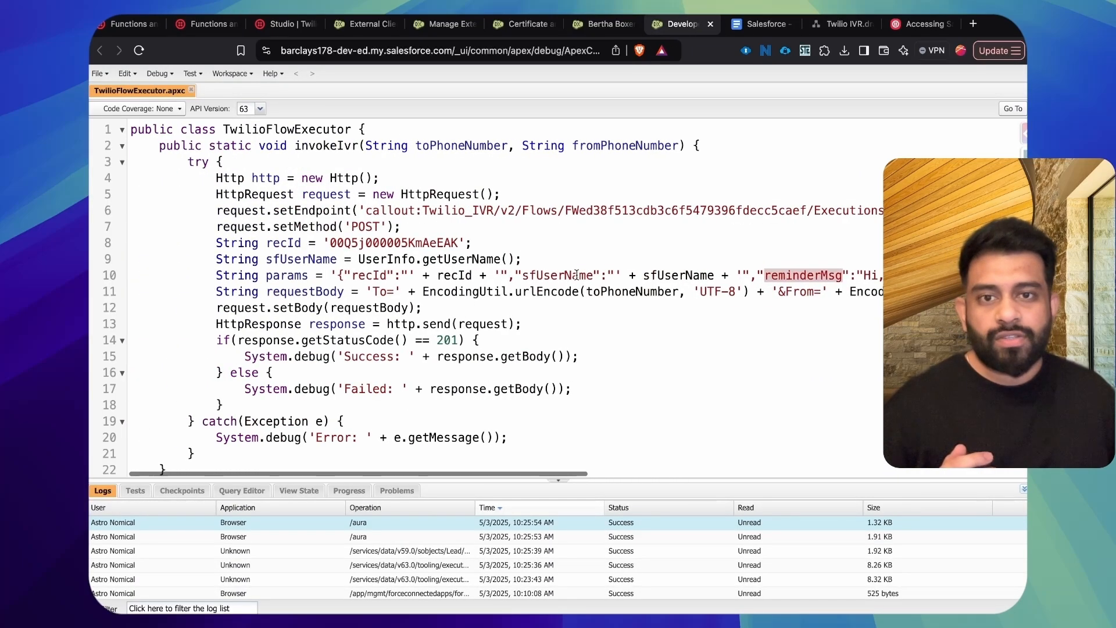
double_click(370, 277)
double_click(558, 275)
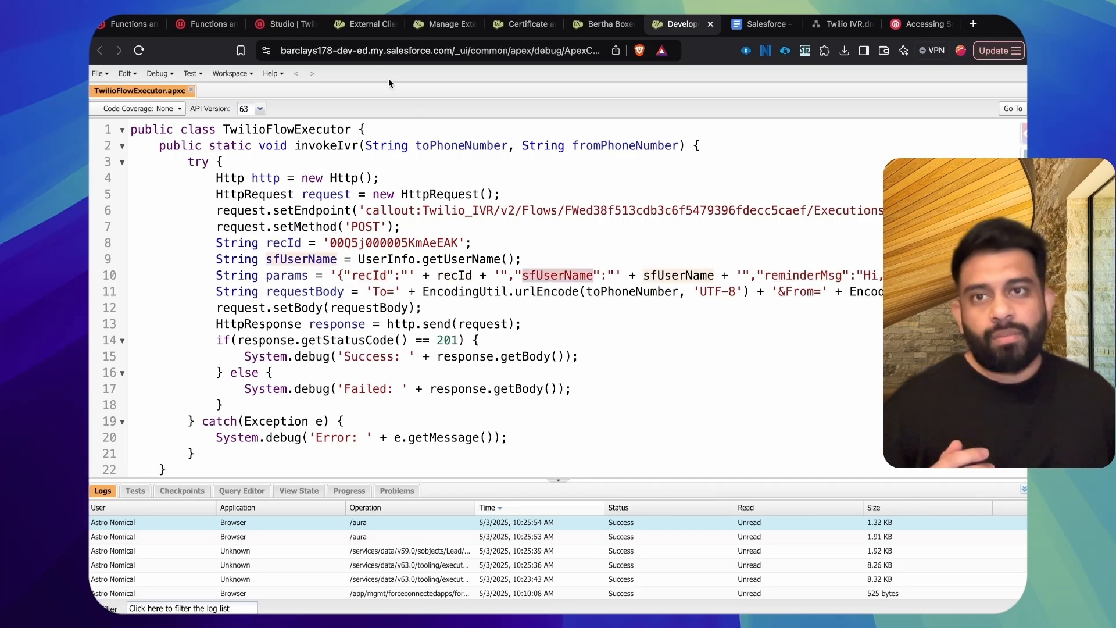
Step: Return to update_lead in Twilio and trace how event.recId and event.sfUserName are used, including the getTokenInformation call
left_click(288, 24)
left_click(208, 24)
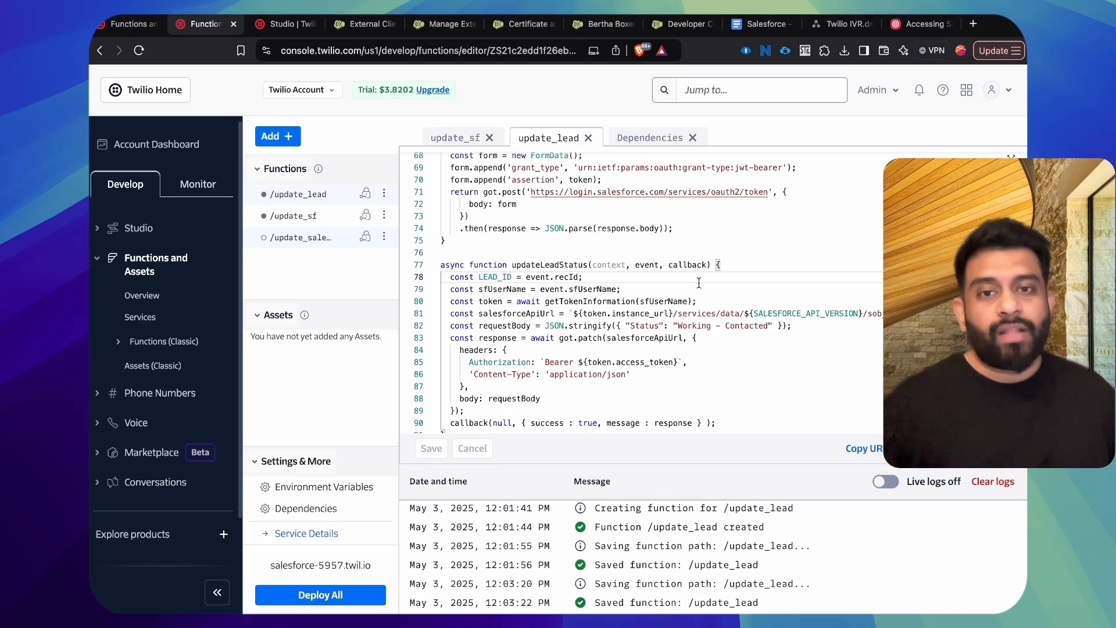
double_click(567, 277)
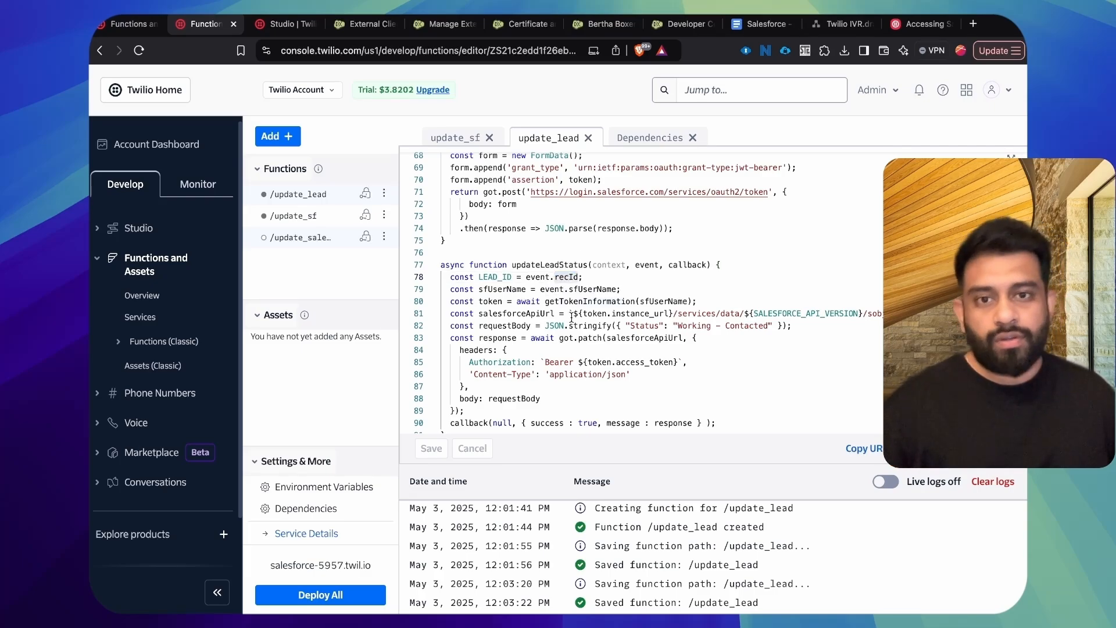
double_click(579, 288)
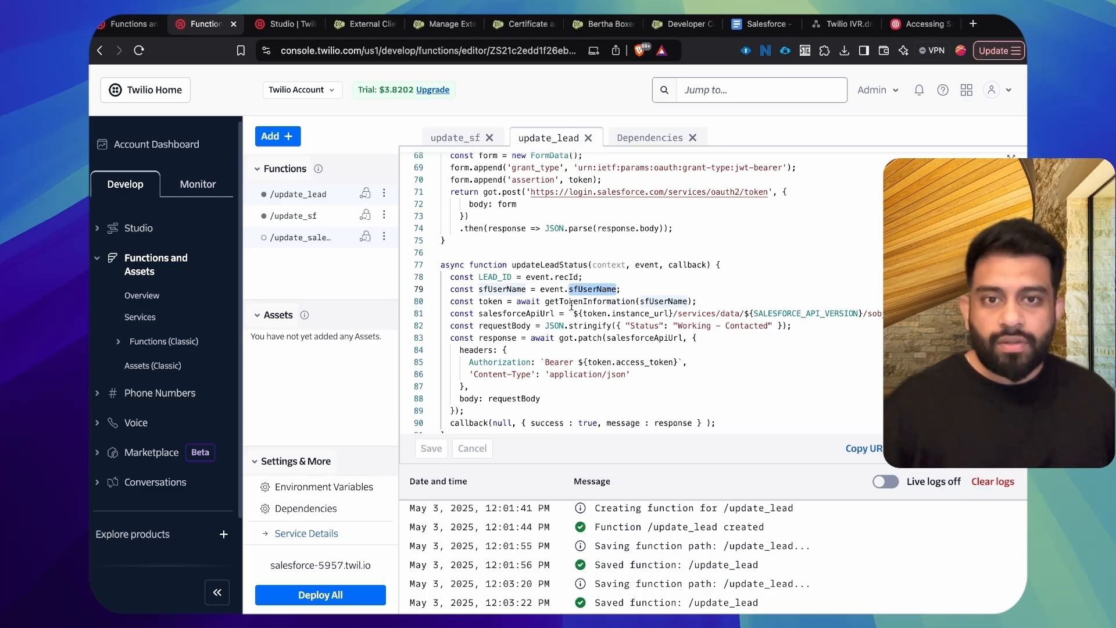
left_click_drag(564, 301, 631, 301)
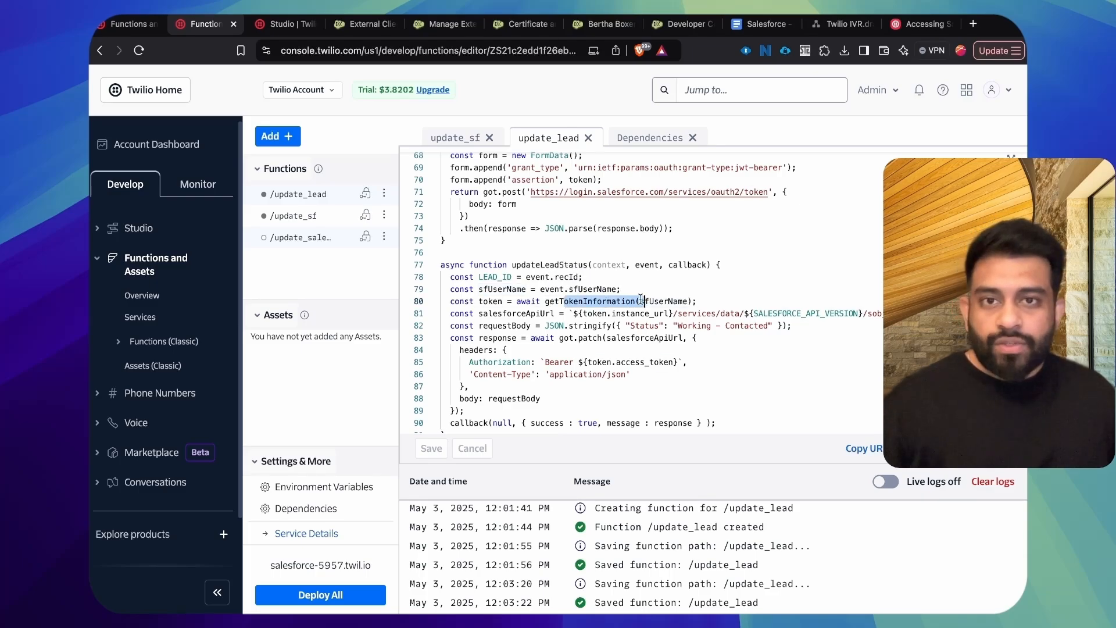
Step: Inspect getTokenInformation in update_lead: the clientId issuer, the sfUserName and privateKey passed to jwt.sign, and the jwt-bearer grant type
scroll(540, 196, "up", 5)
double_click(511, 251)
scroll(607, 313, "down", 1)
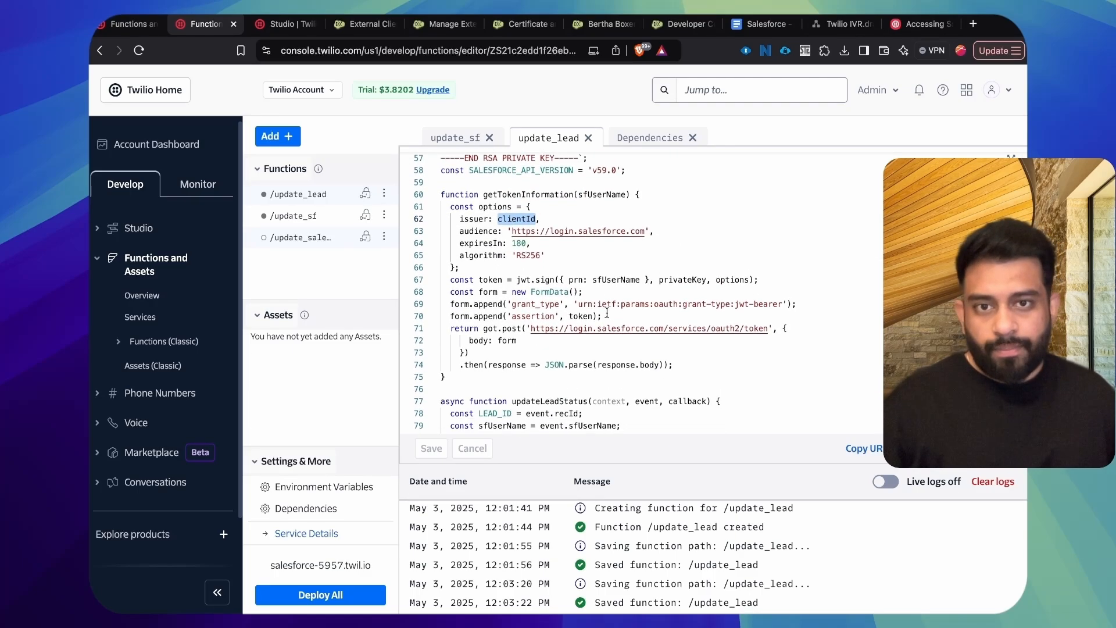
double_click(605, 280)
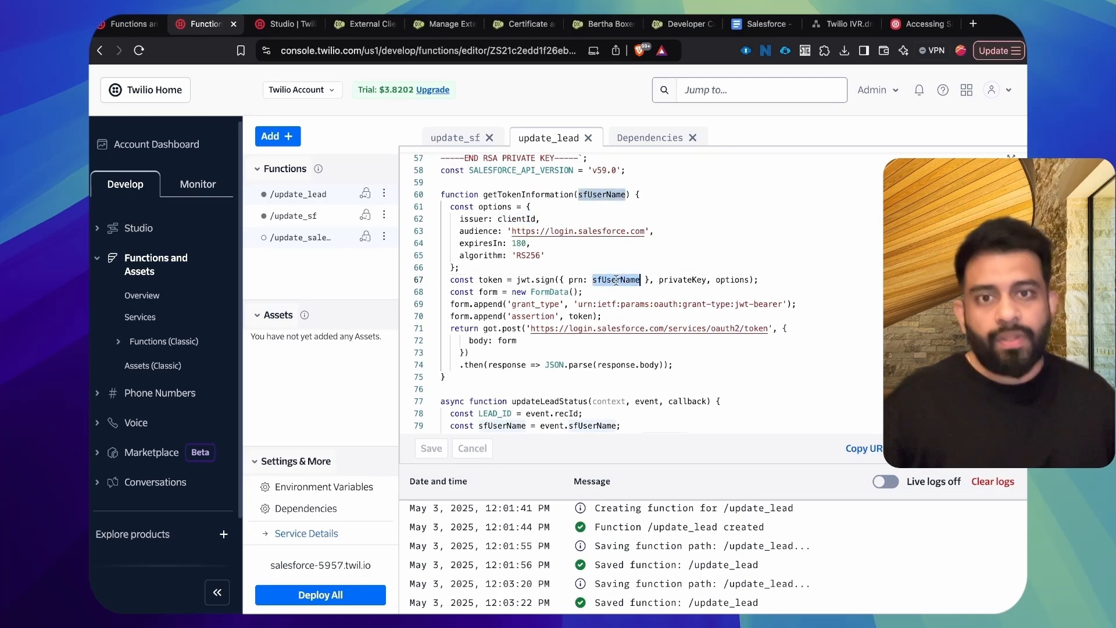
double_click(681, 280)
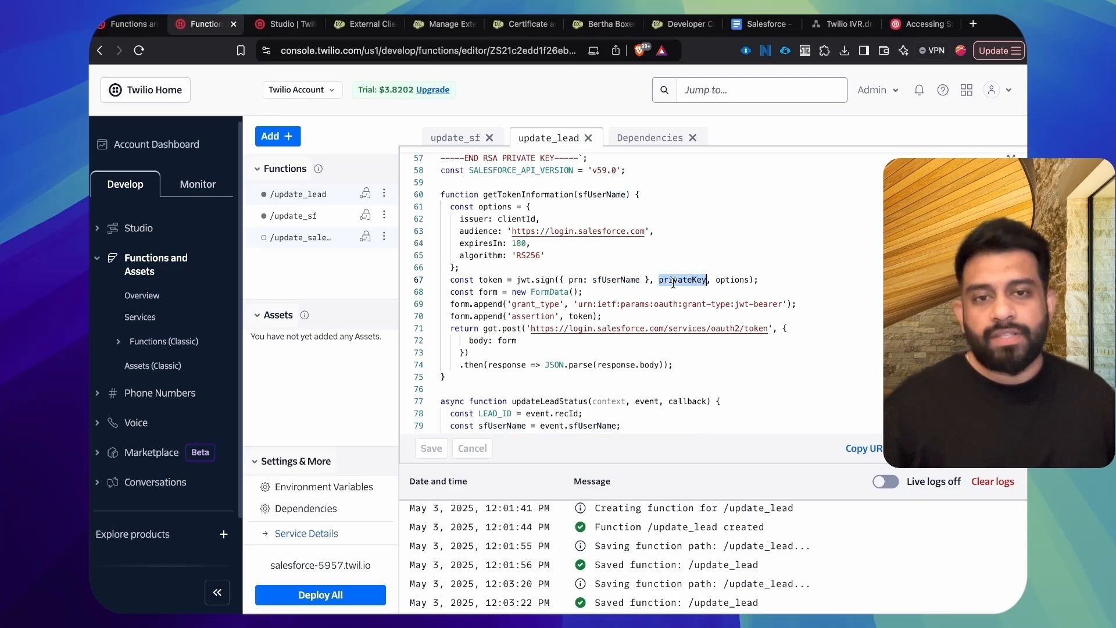
double_click(538, 304)
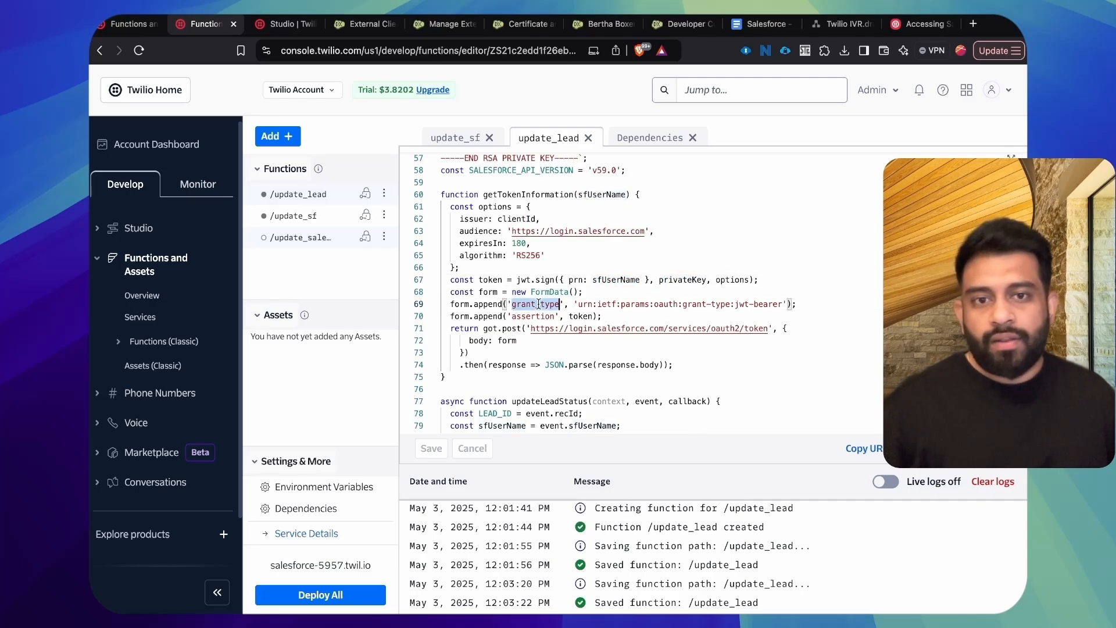
left_click_drag(720, 304, 774, 304)
left_click(653, 301)
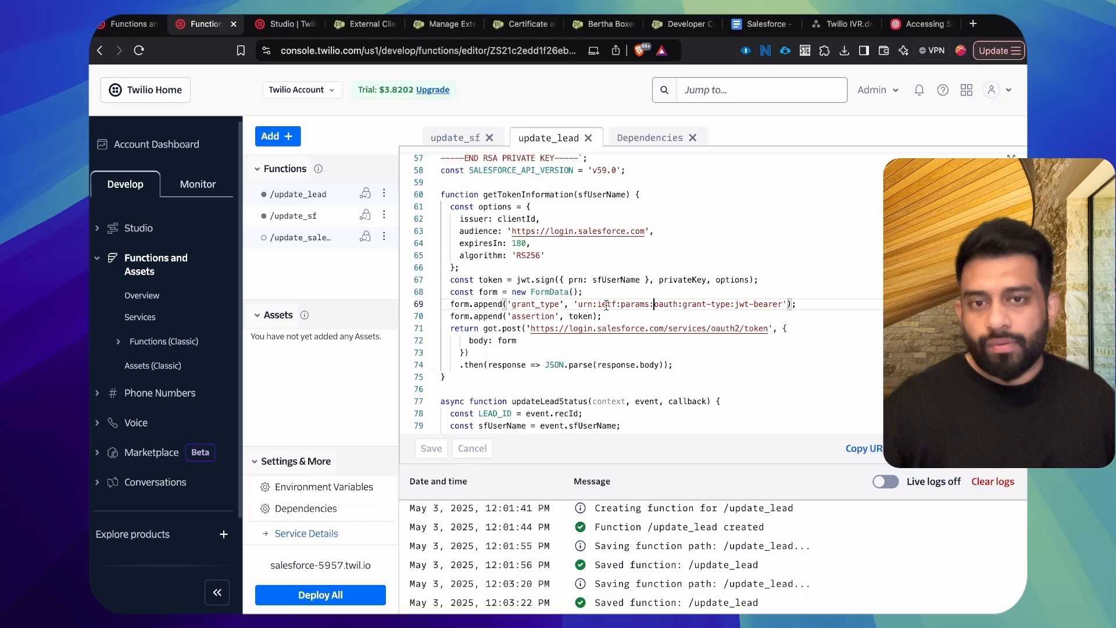
Step: Follow the token into updateLeadStatus and check the Salesforce API URL and the request body's "Working - Contacted" status
scroll(634, 304, "down", 2)
double_click(490, 226)
scroll(526, 329, "down", 2)
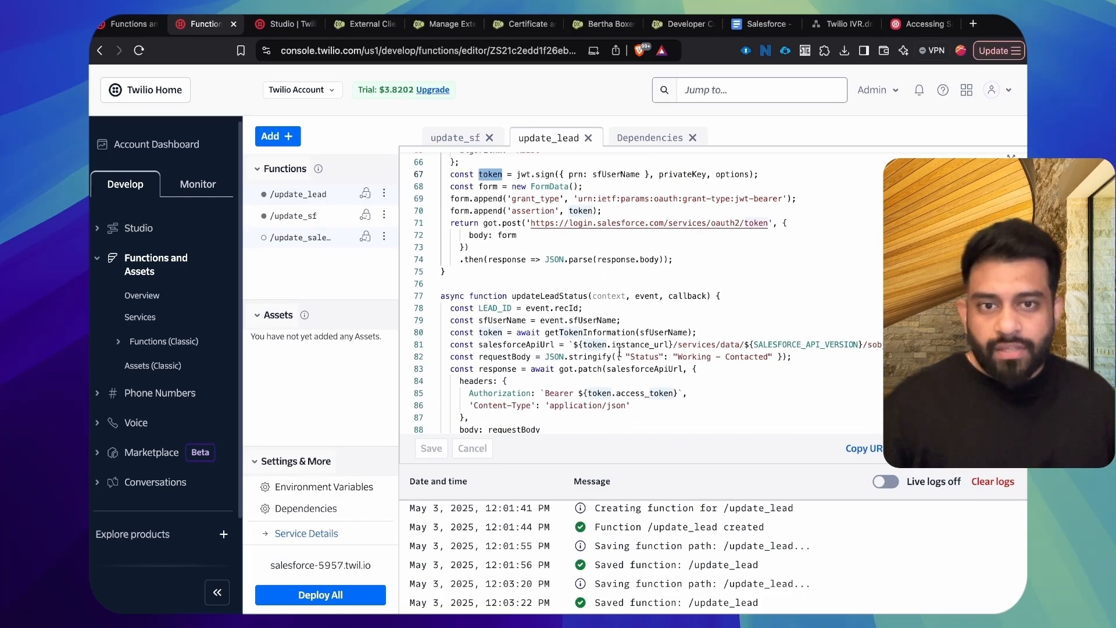
scroll(761, 349, "down", 2)
left_click_drag(808, 299, 907, 298)
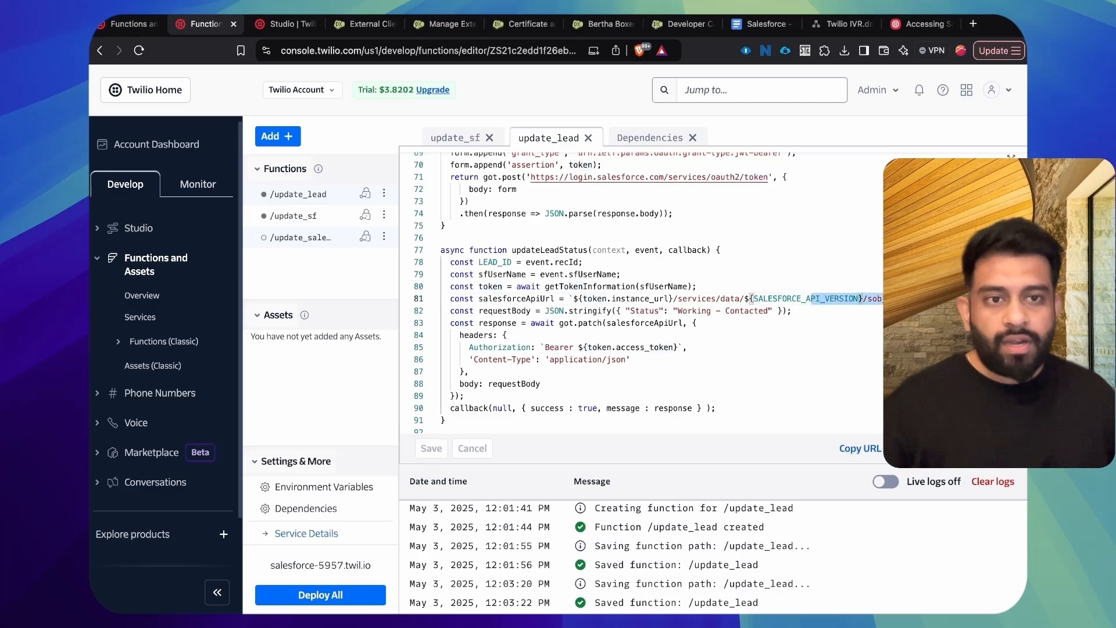
left_click_drag(634, 310, 785, 310)
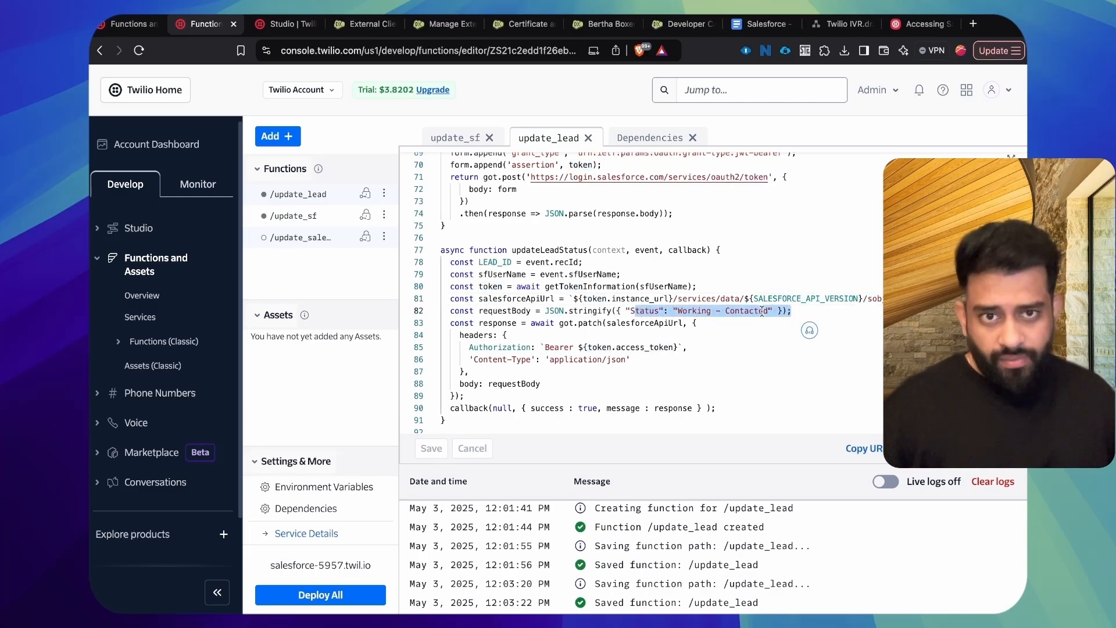
scroll(558, 306, "down", 1)
scroll(558, 306, "up", 6)
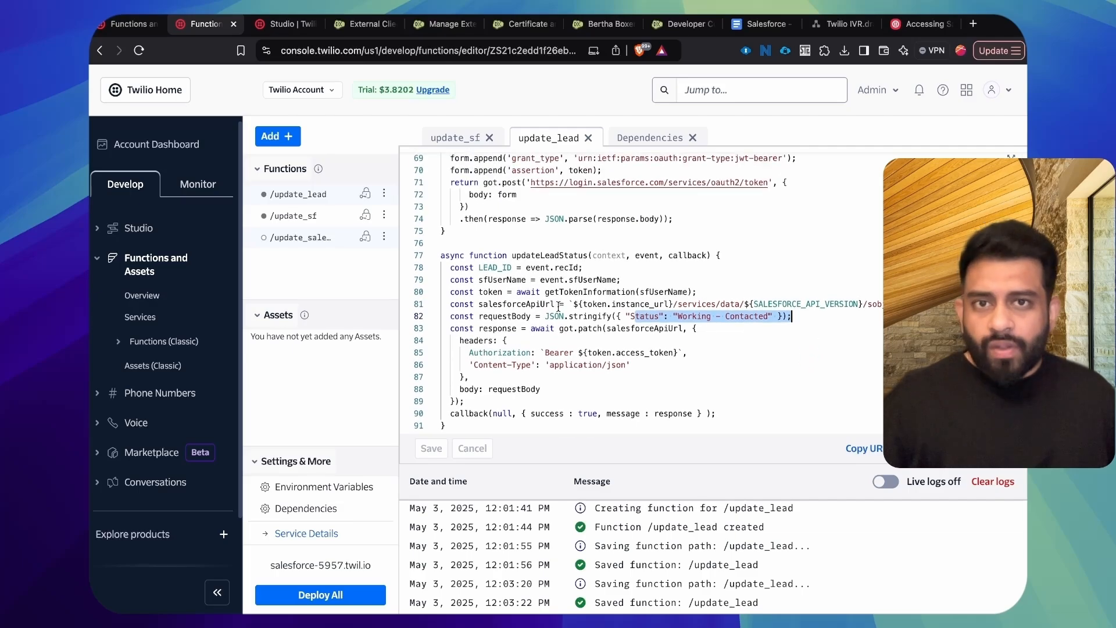
scroll(559, 247, "up", 1)
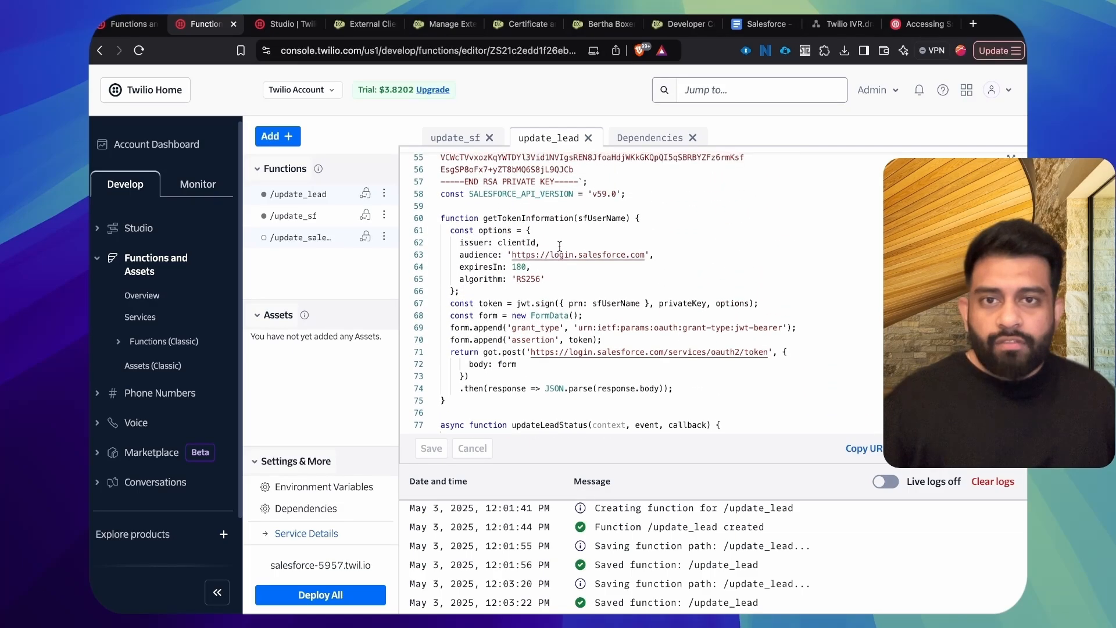
Step: Save the pending update_salesforce function and deploy all functions of the service
left_click(325, 596)
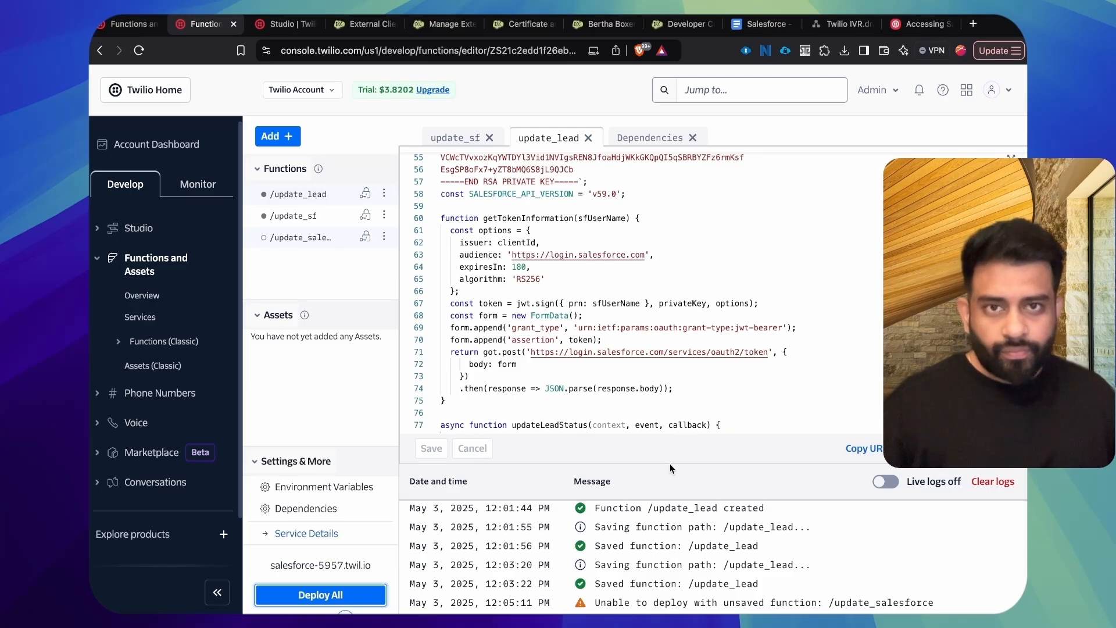
left_click(455, 138)
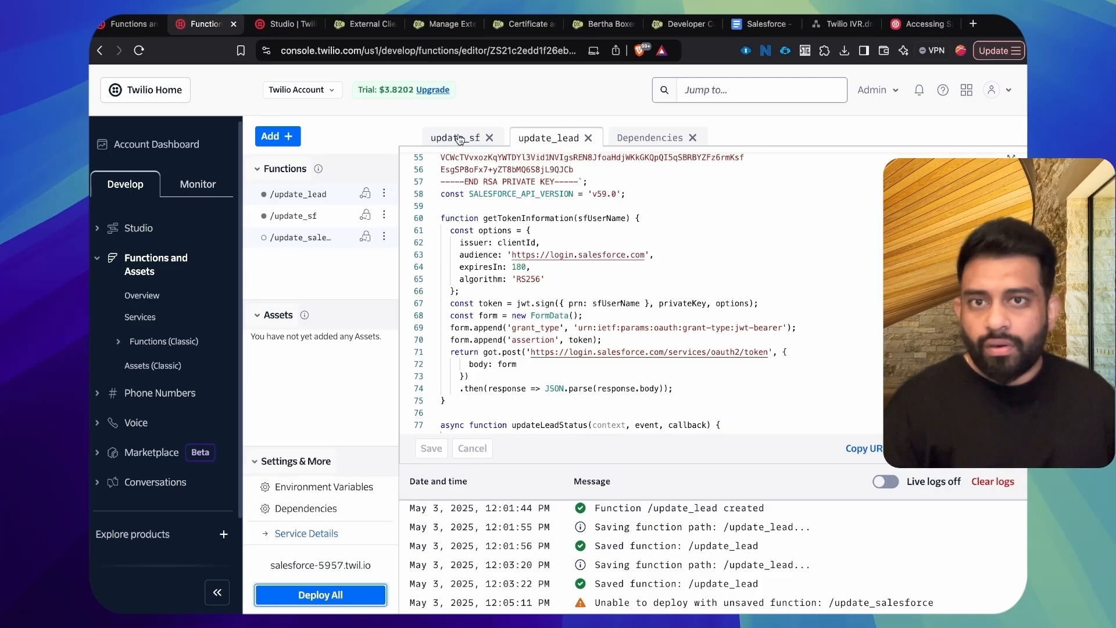
left_click(586, 260)
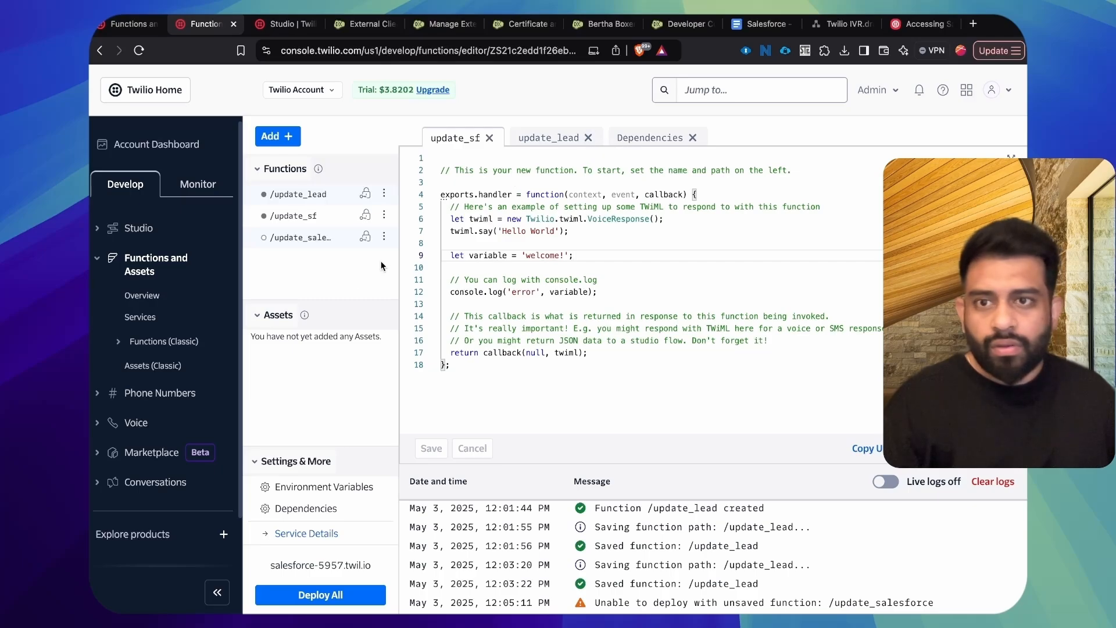
left_click(301, 237)
left_click(587, 279)
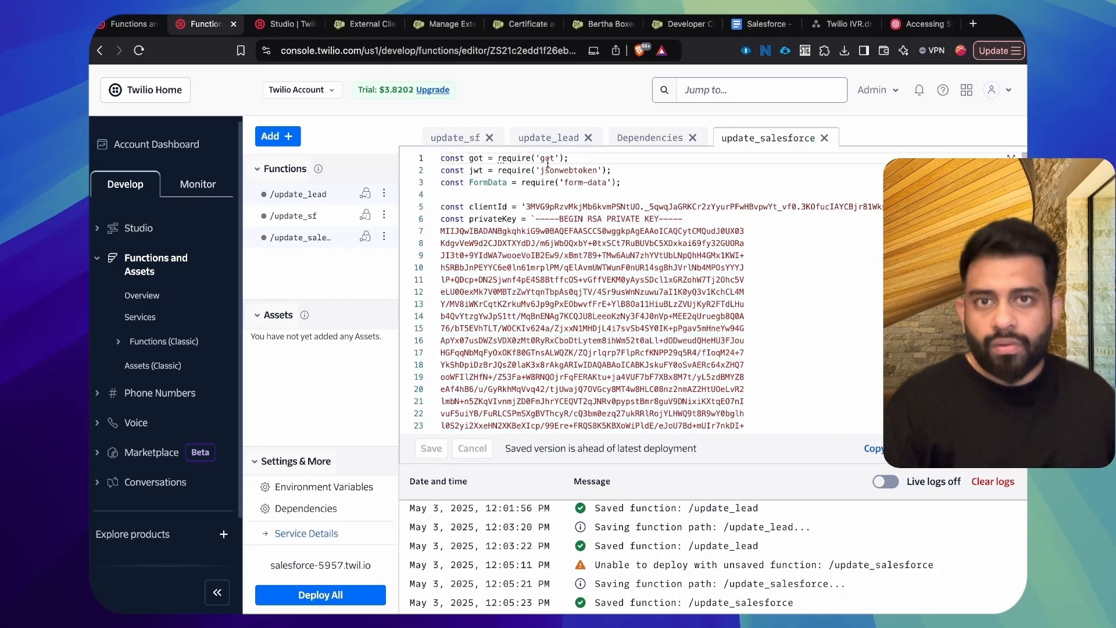
left_click(549, 138)
left_click(321, 594)
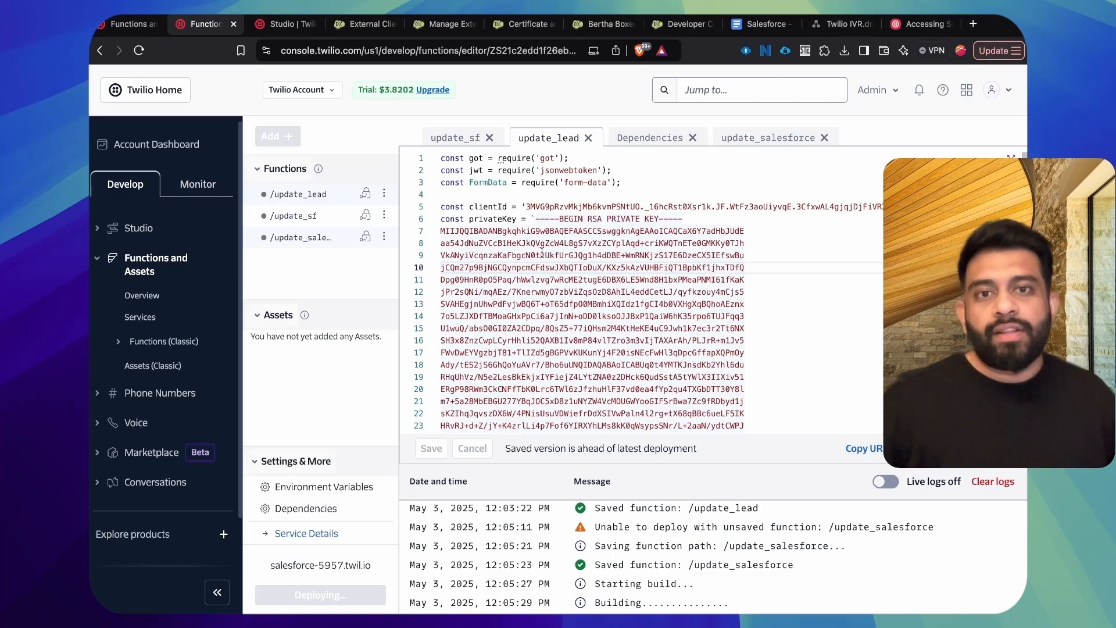
Step: Return to the Studio flow and add a Run Function widget below say_play_1
left_click(284, 24)
left_click_drag(655, 416, 507, 367)
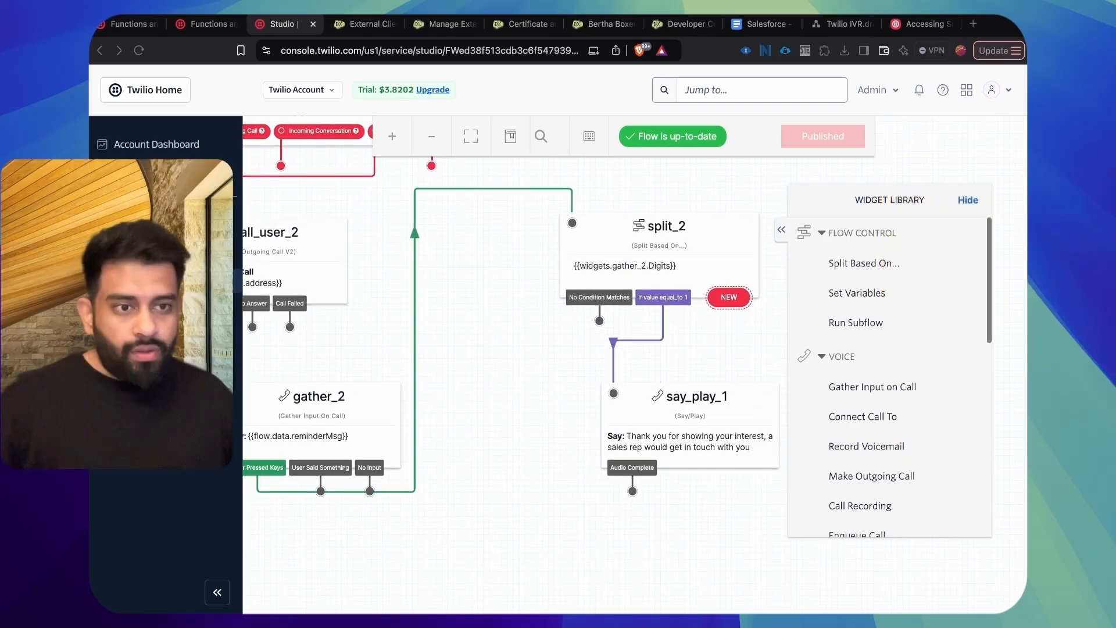
scroll(853, 436, "down", 3)
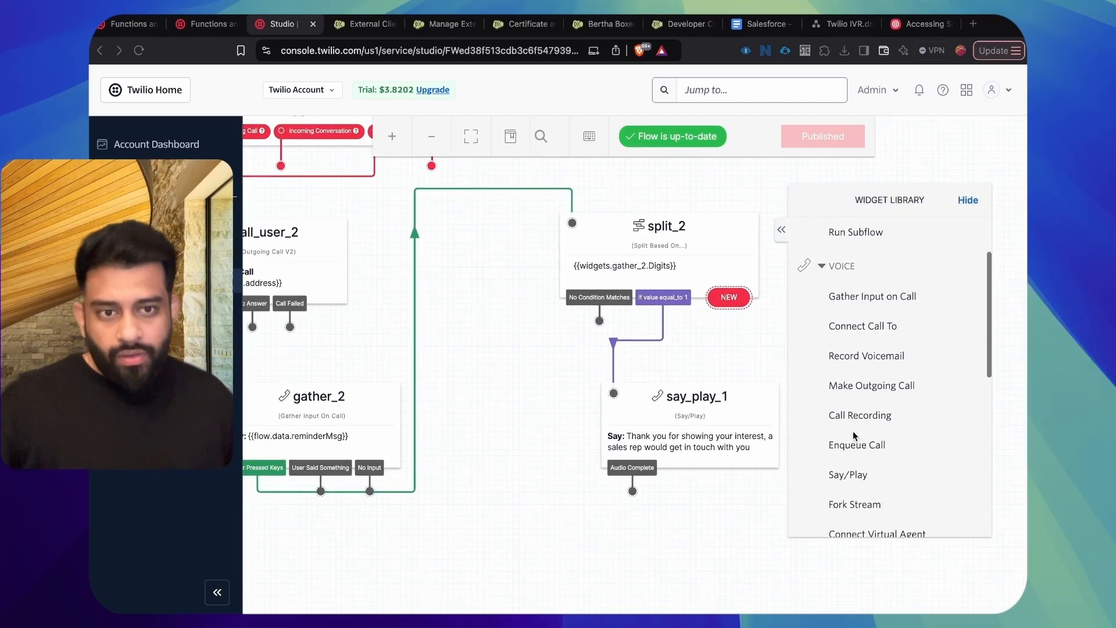
scroll(853, 435, "down", 5)
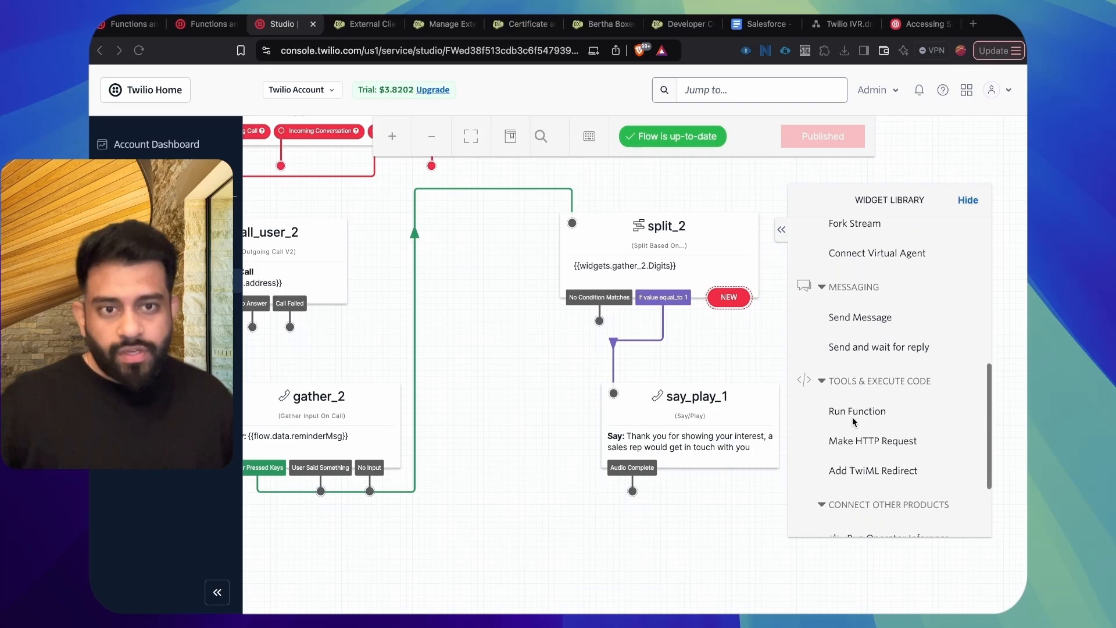
left_click_drag(853, 418, 634, 532)
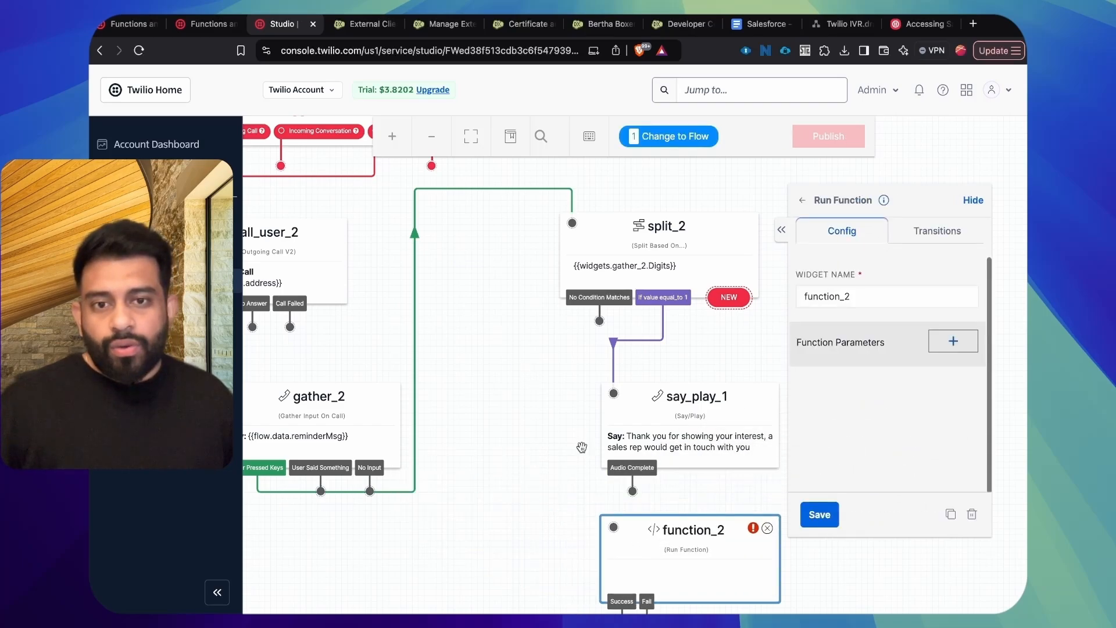
Step: Check that the functions are deployed, and point function_2 to the salesforce service, ui environment and /update_lead function
left_click(205, 24)
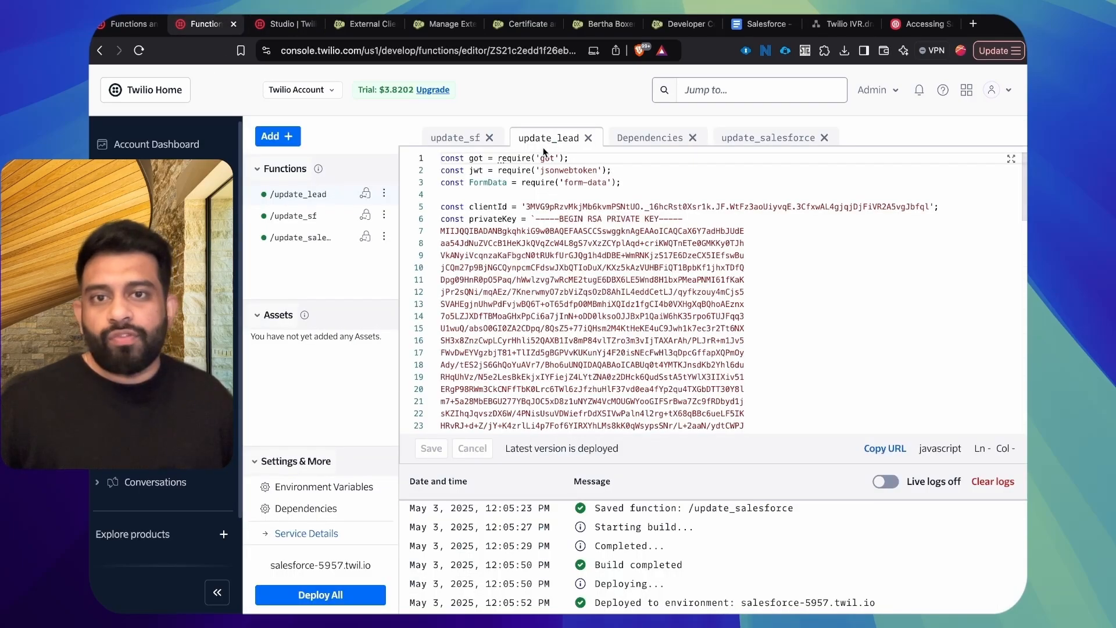
left_click(280, 29)
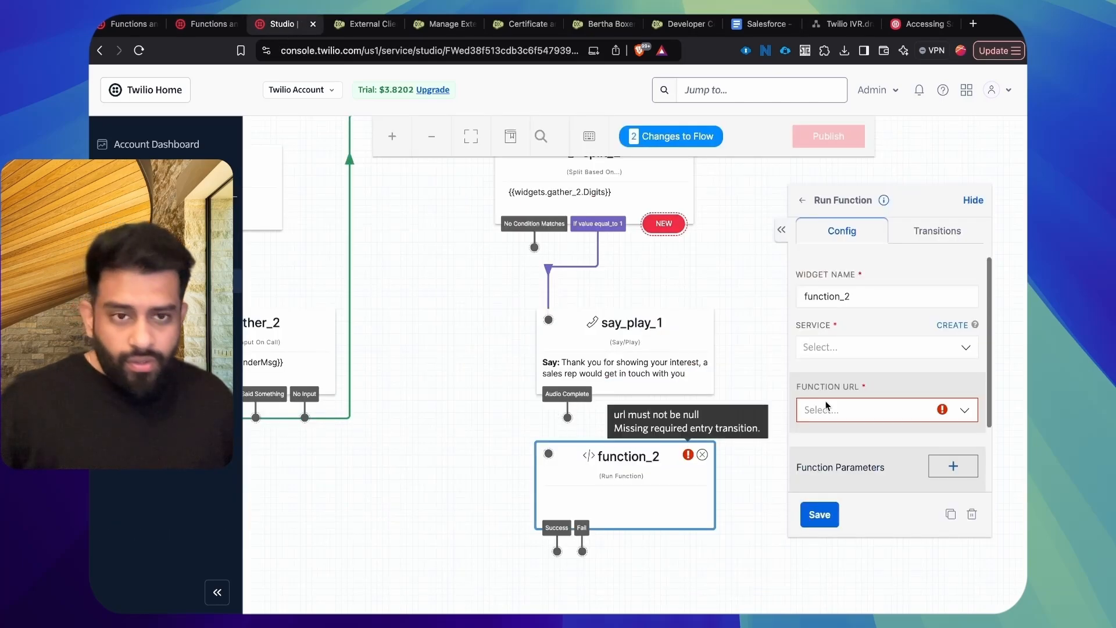
left_click(842, 348)
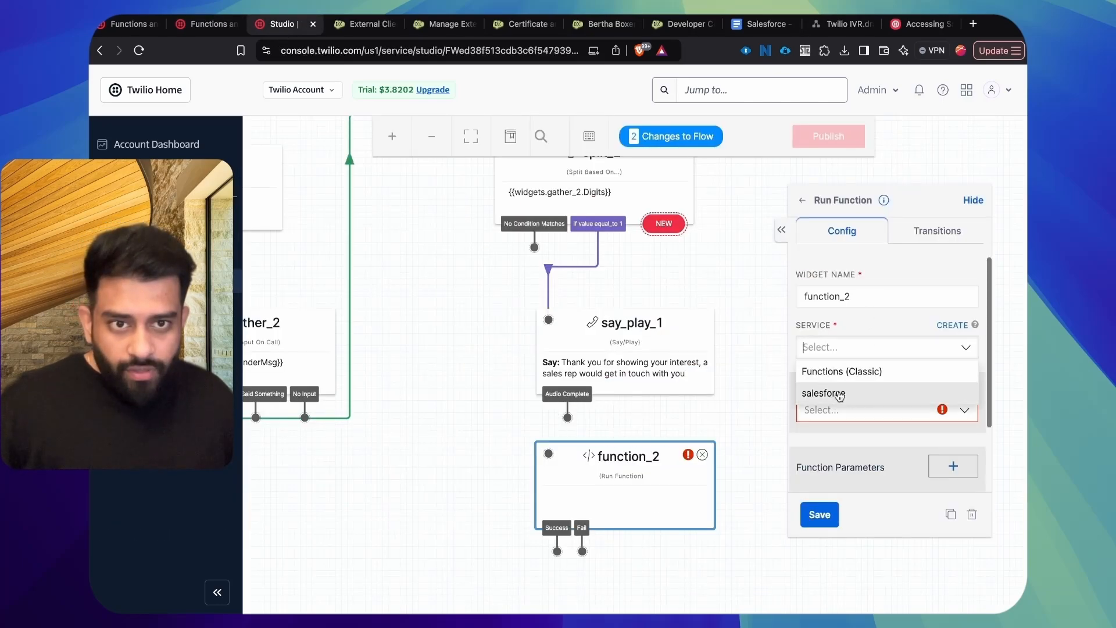
left_click(836, 391)
scroll(847, 352, "down", 2)
left_click(849, 340)
left_click(852, 357)
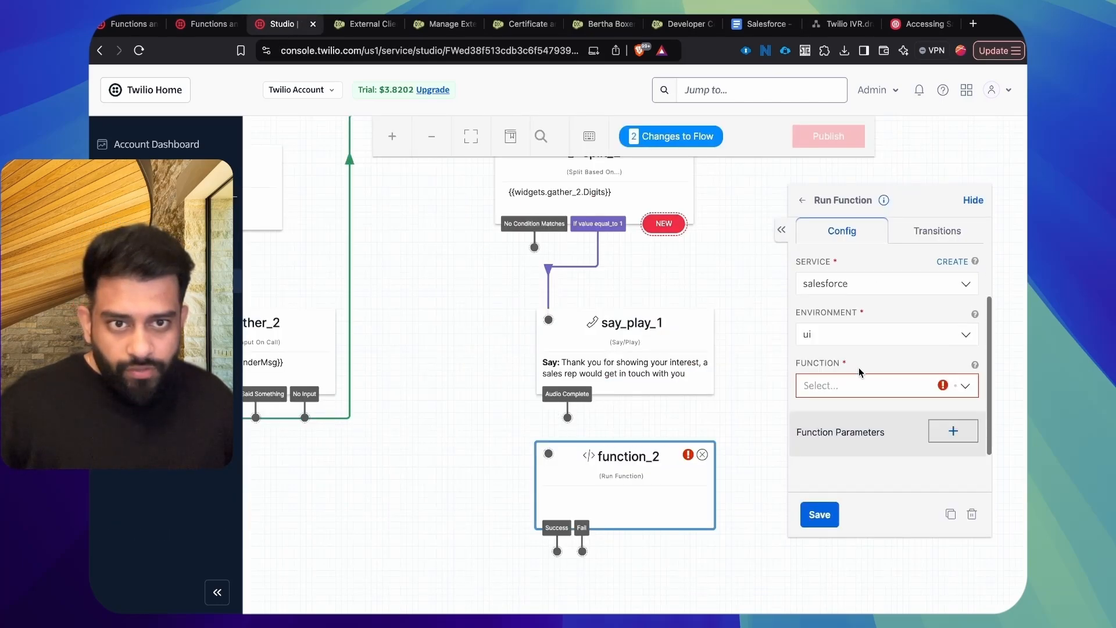
scroll(855, 349, "down", 1)
left_click(857, 344)
left_click(852, 366)
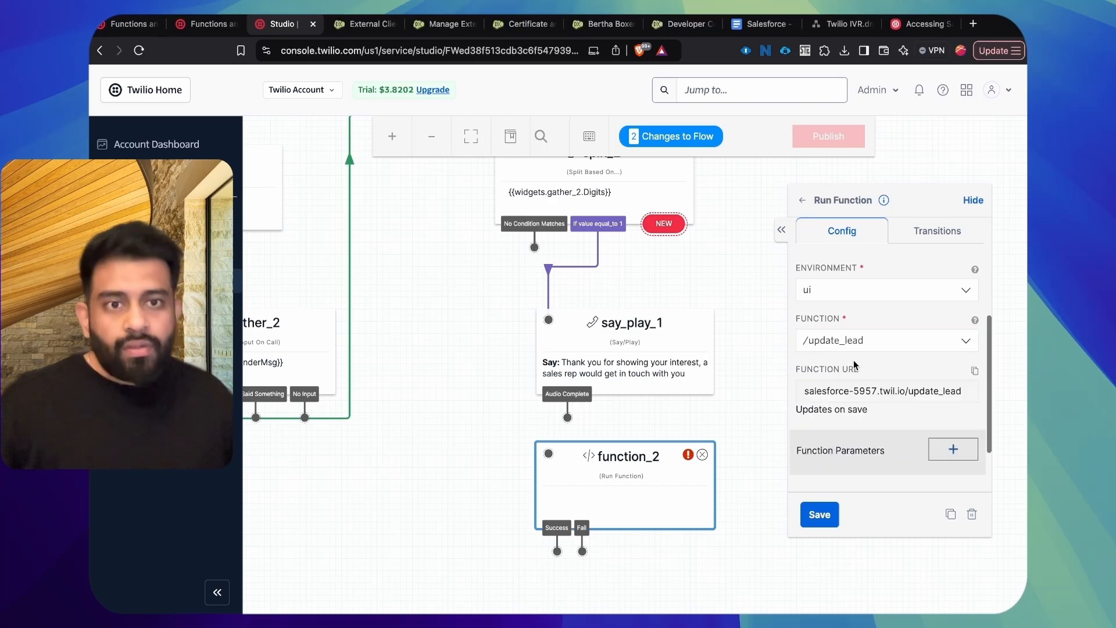
Step: Add the function parameter recId with value {{flow.data.recId}} to function_2, checking the params string in the TwilioFlowExecutor Apex class
scroll(873, 405, "down", 2)
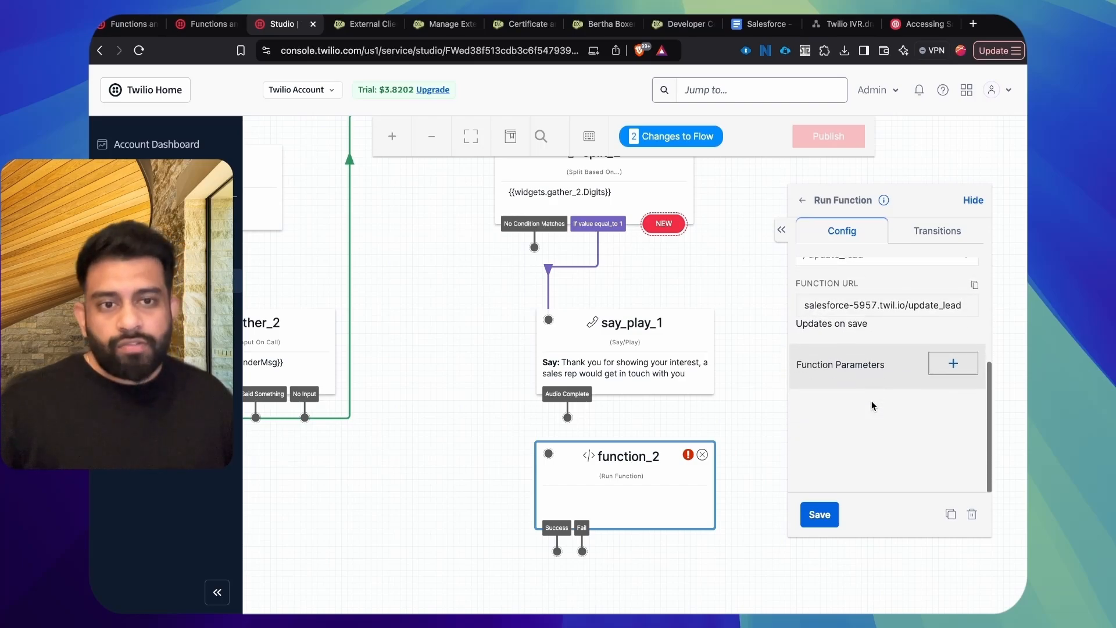
left_click(941, 364)
scroll(834, 395, "down", 1)
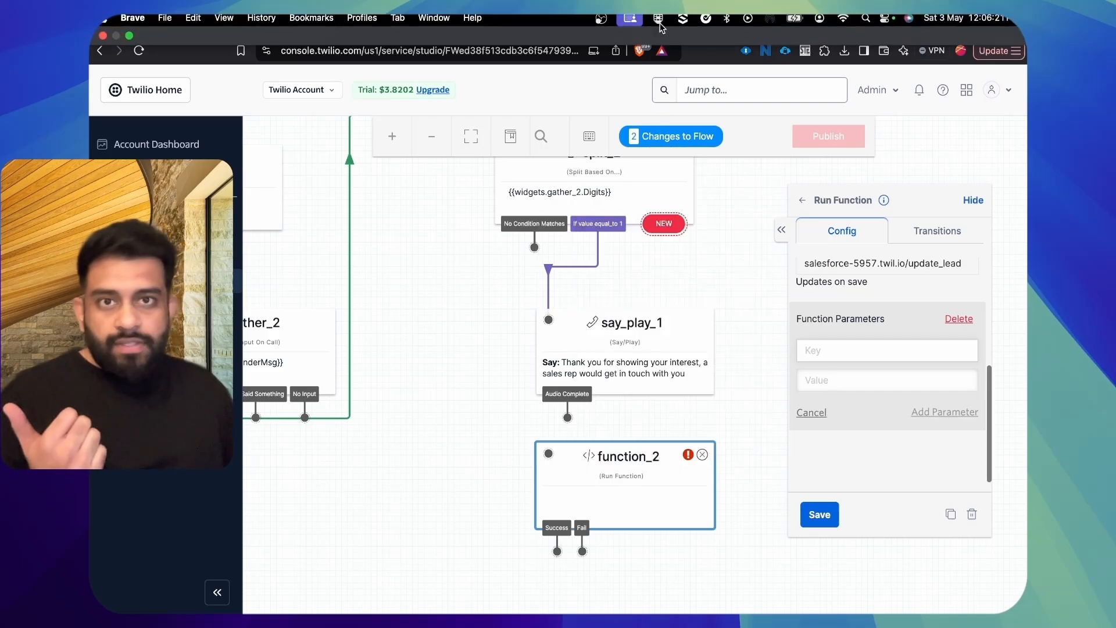
left_click(681, 24)
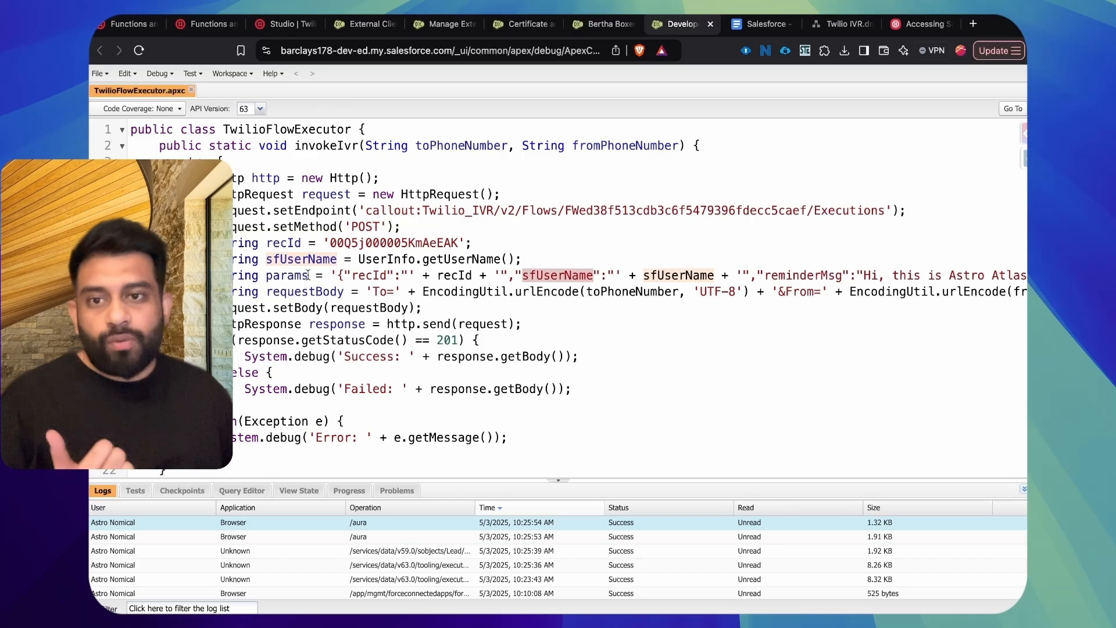
left_click(277, 26)
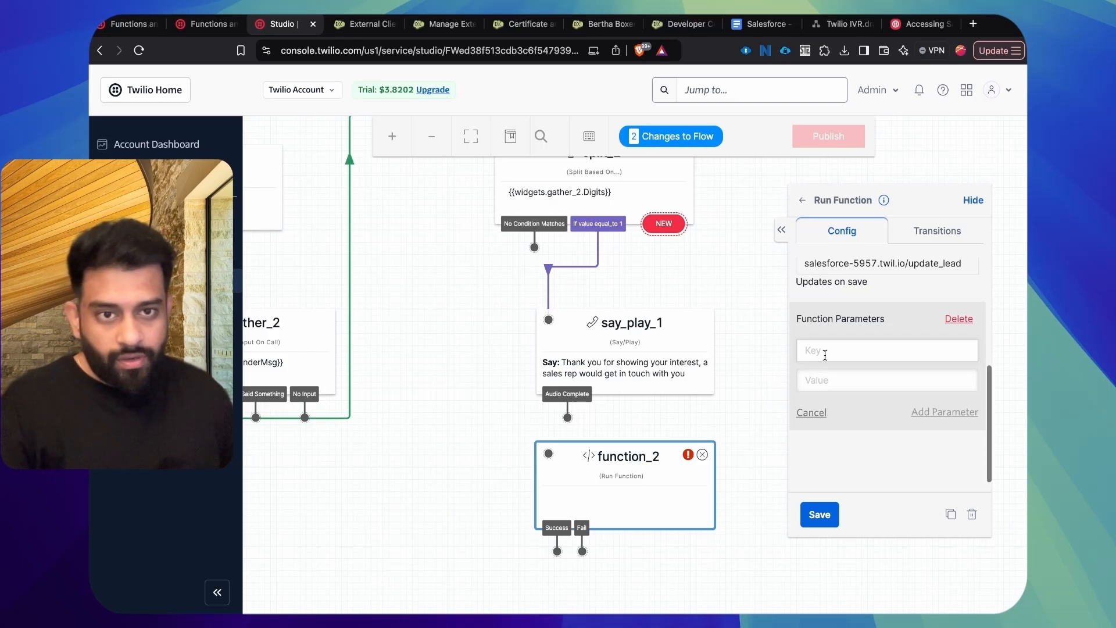
type("recId")
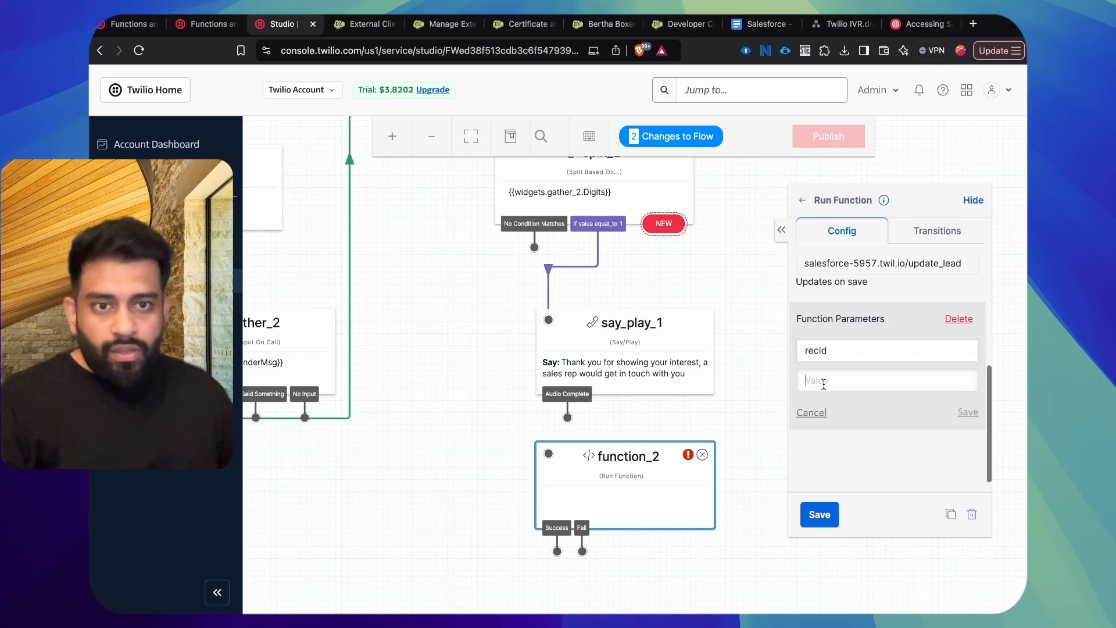
type("{{flo")
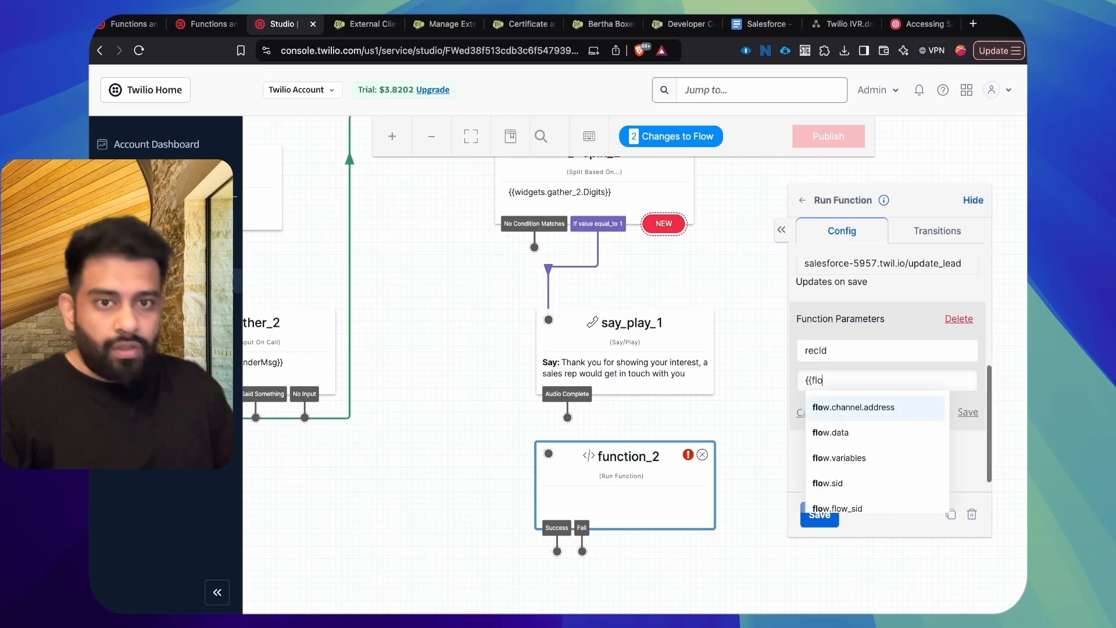
type("w.da")
type("ta/")
key("BackSpace")
type(".recId}}")
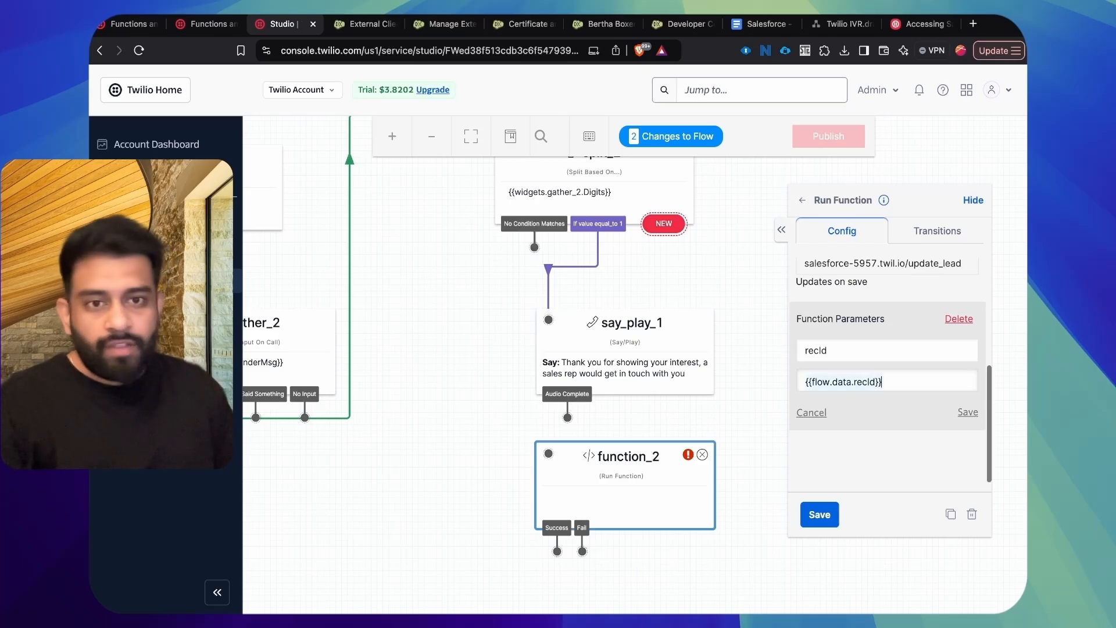
left_click(967, 412)
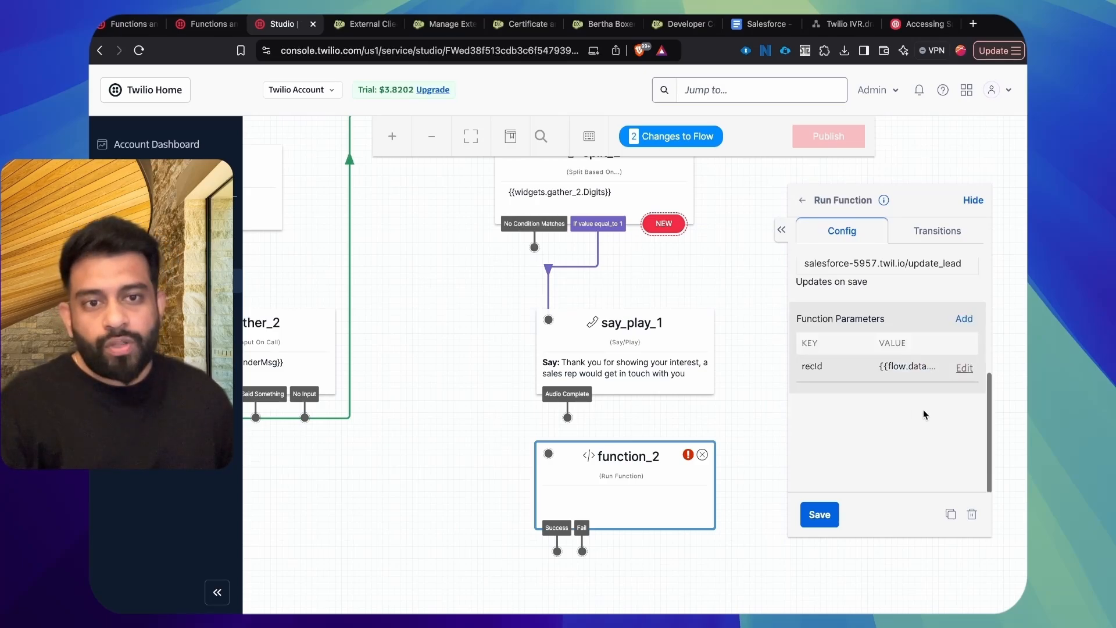
Step: Add a second function parameter sfUserName with value {{flow.data.sfUserName}} to function_2
left_click(963, 319)
left_click(834, 350)
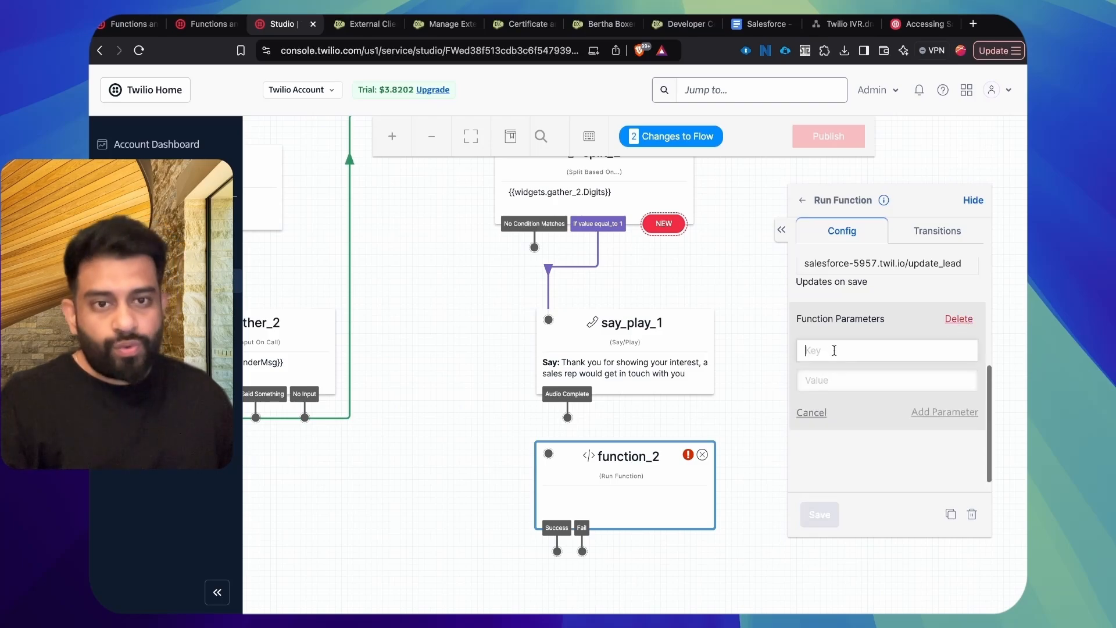
type("sfUserName")
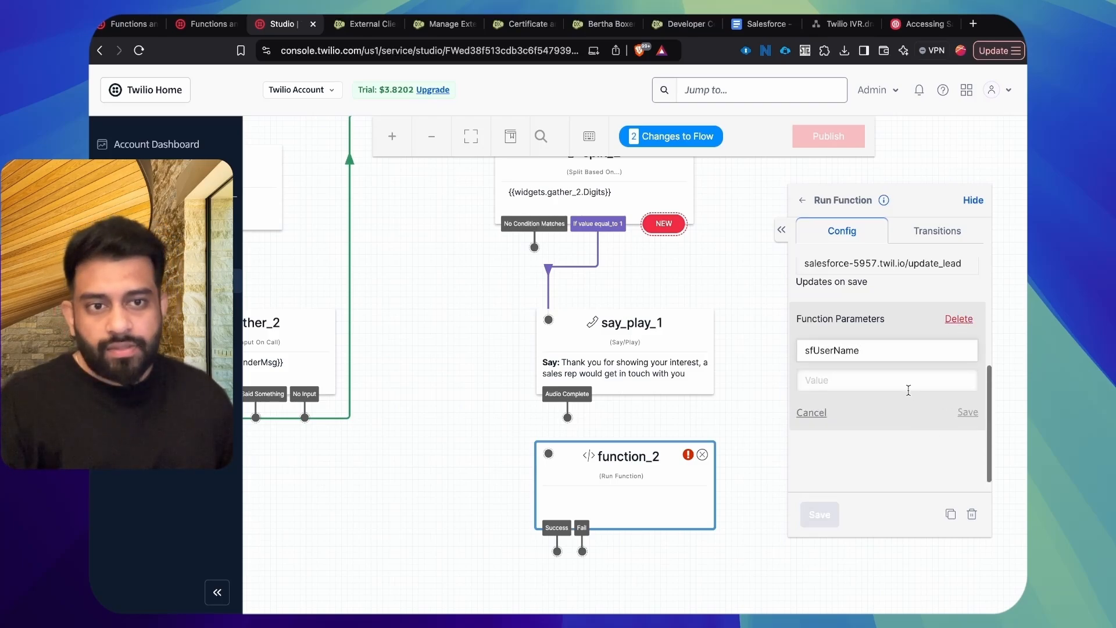
left_click(908, 388)
type("{{fl")
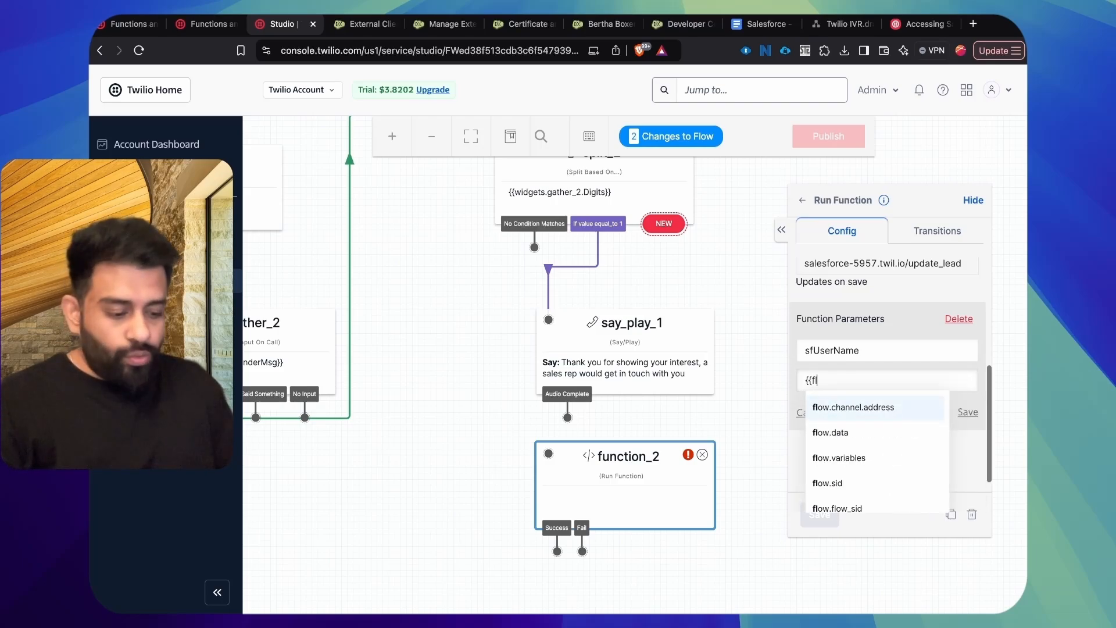
type("ow.data.sfU")
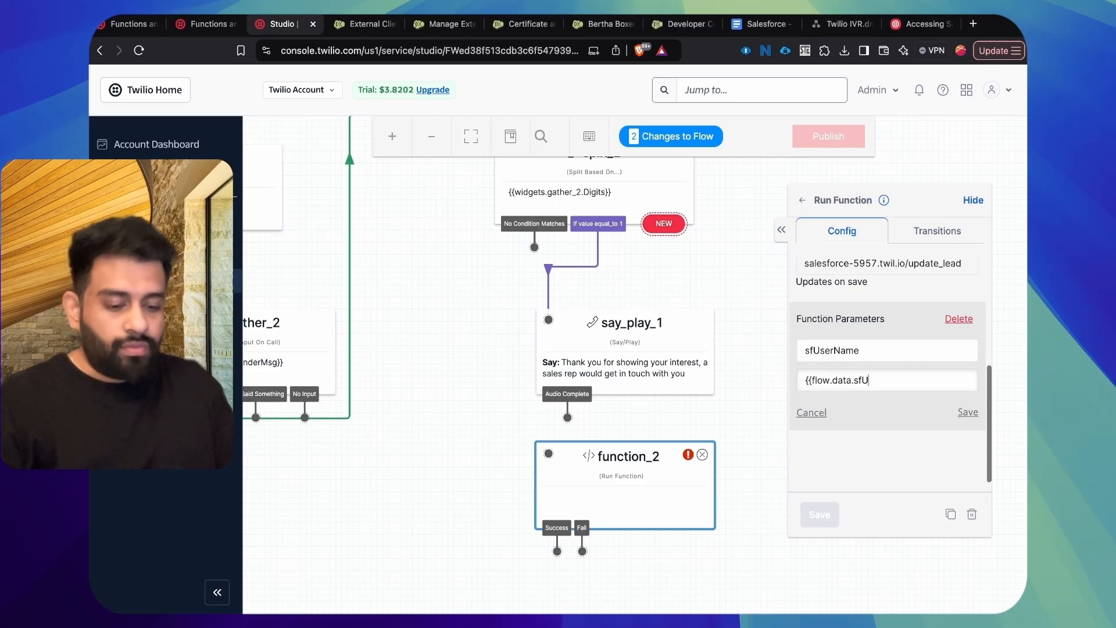
type("serName}}")
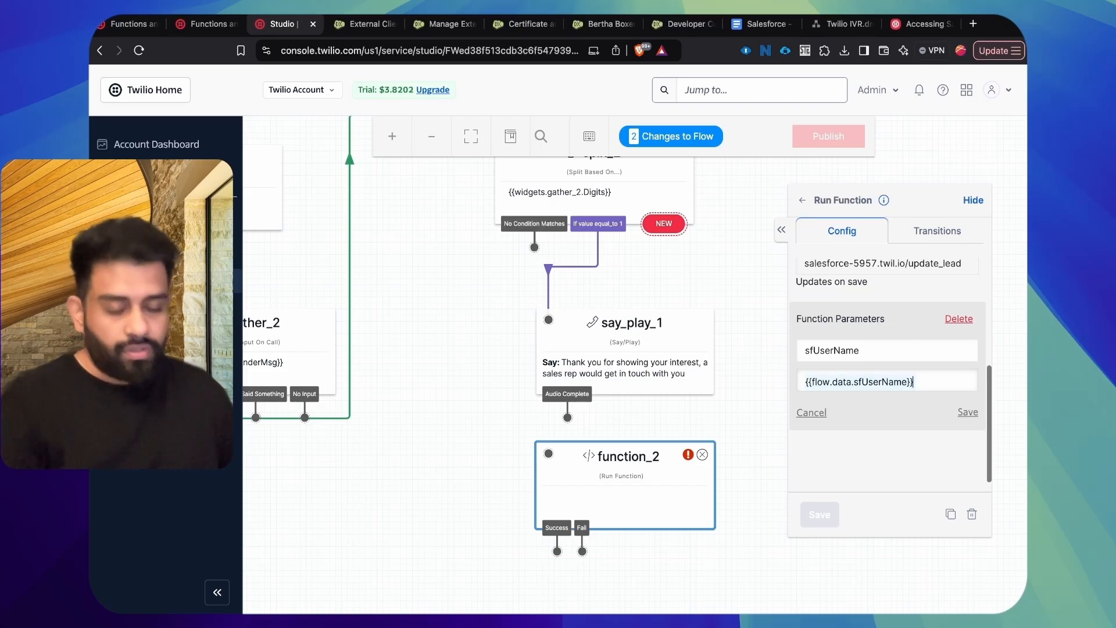
left_click(968, 412)
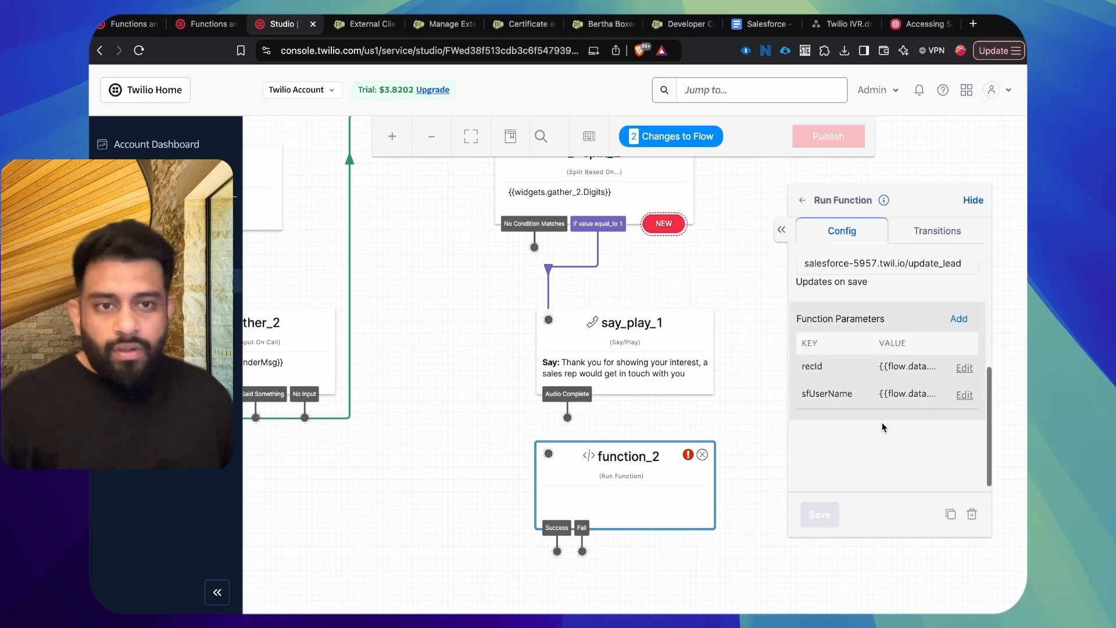
Step: Connect say_play_1's Audio Complete transition to function_2 and shift the function widget slightly down and to the right
scroll(869, 445, "up", 5)
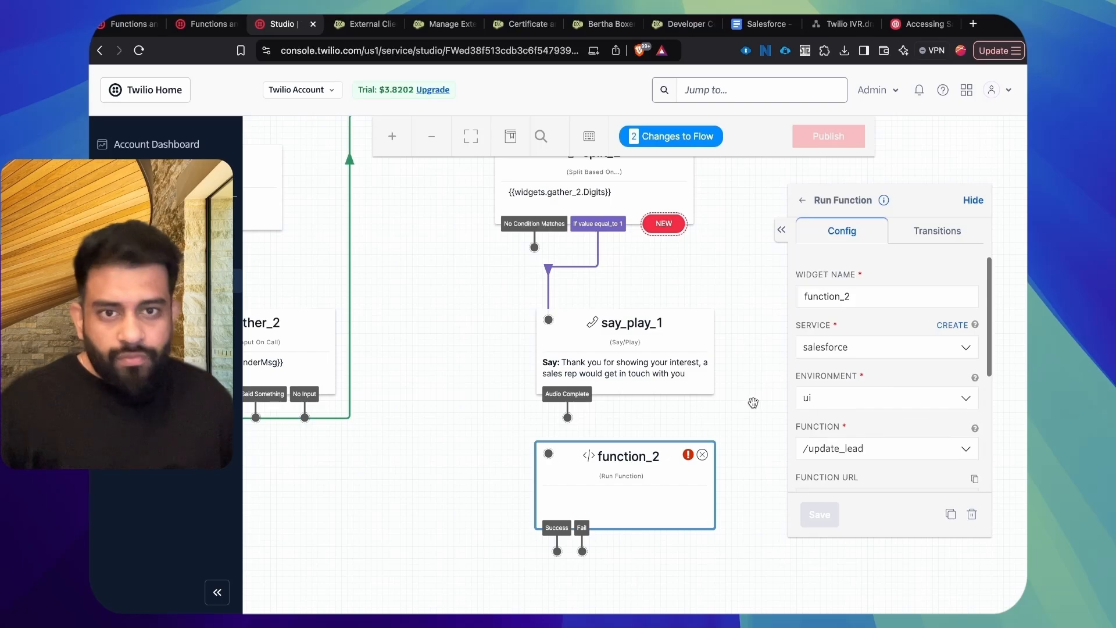
left_click(744, 418)
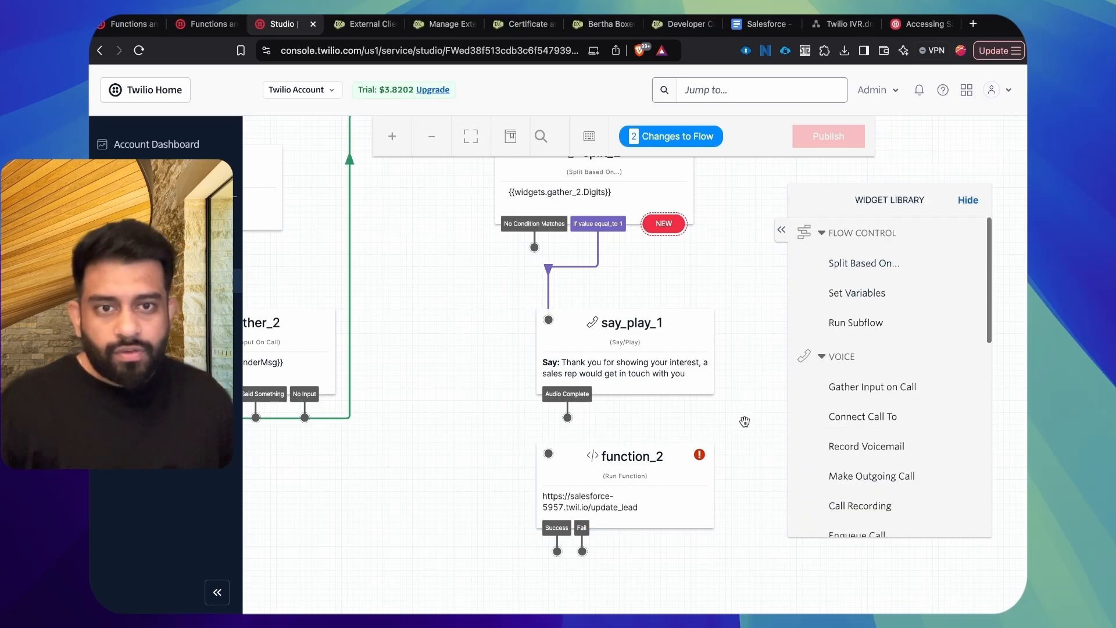
left_click_drag(568, 417, 548, 454)
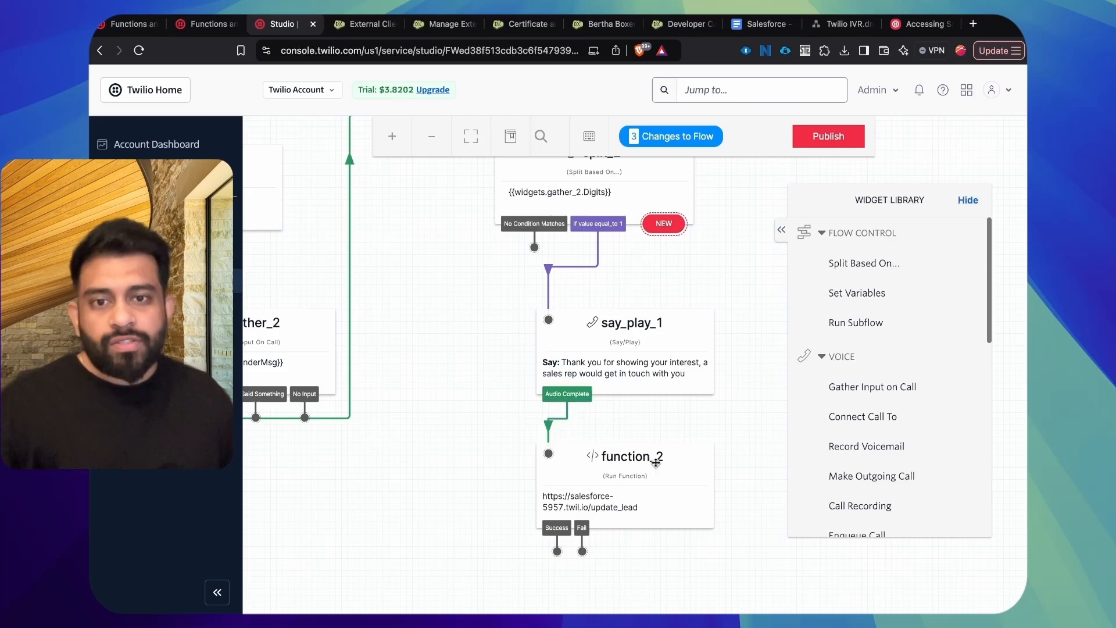
left_click_drag(616, 468, 658, 481)
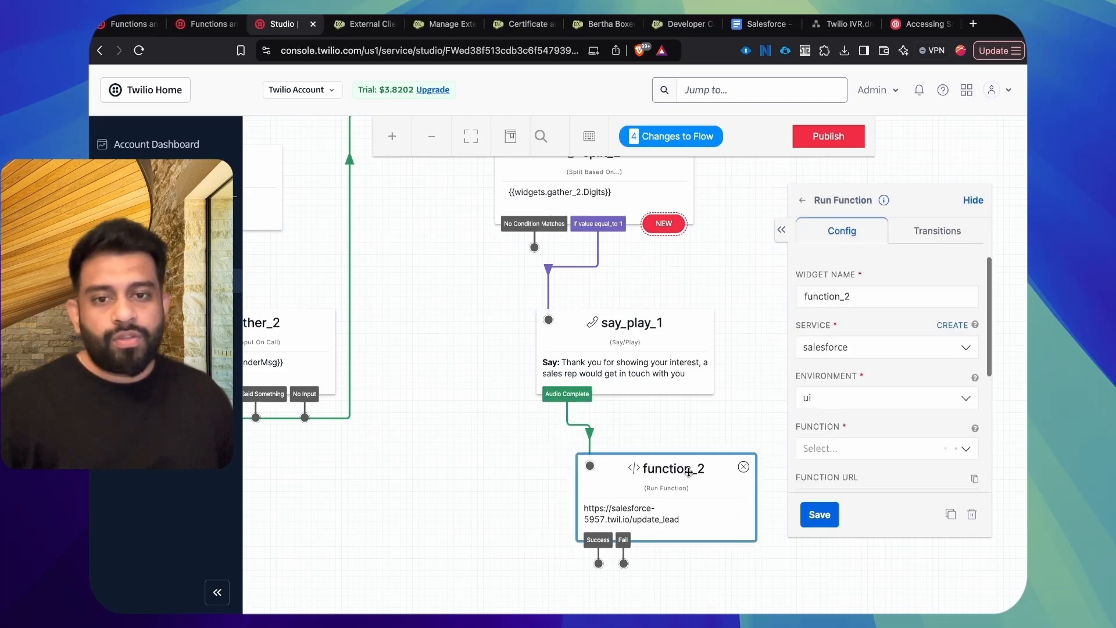
Step: Save the function_2 widget's configuration and publish the flow
left_click(819, 514)
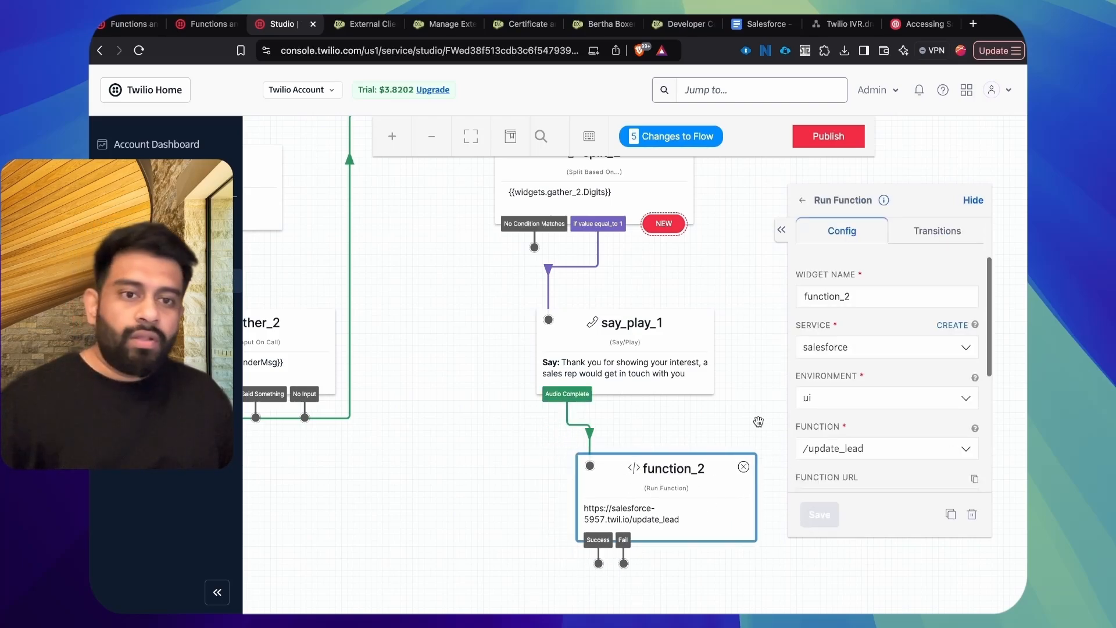
left_click(829, 136)
left_click(778, 277)
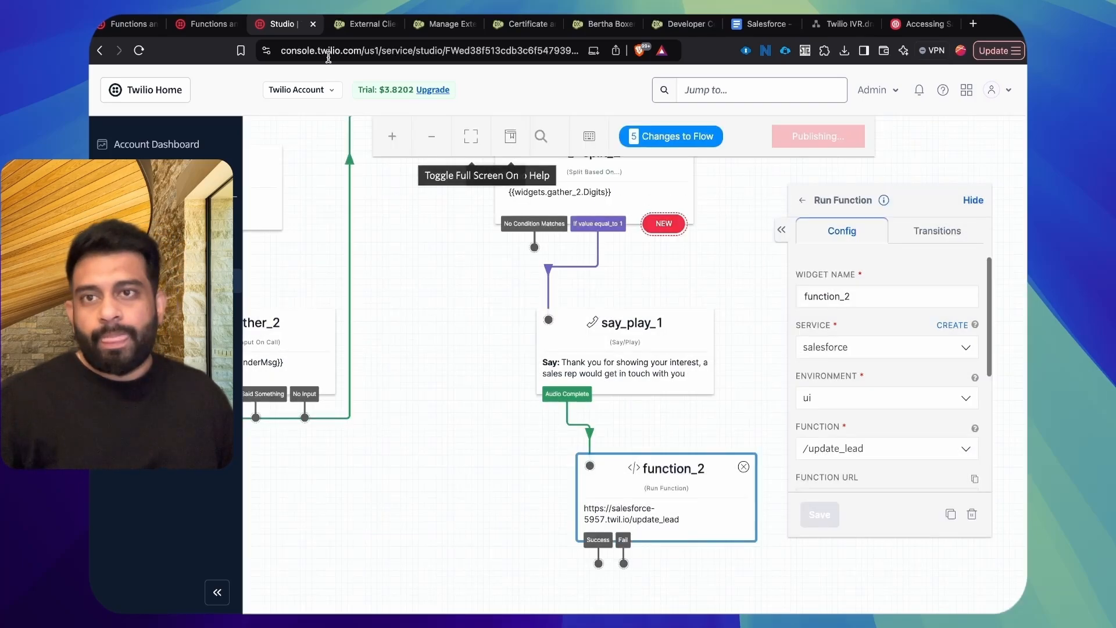
Step: Revisit the update_lead code and examine the requestBody status in updateLeadStatus
left_click(206, 24)
scroll(554, 276, "down", 15)
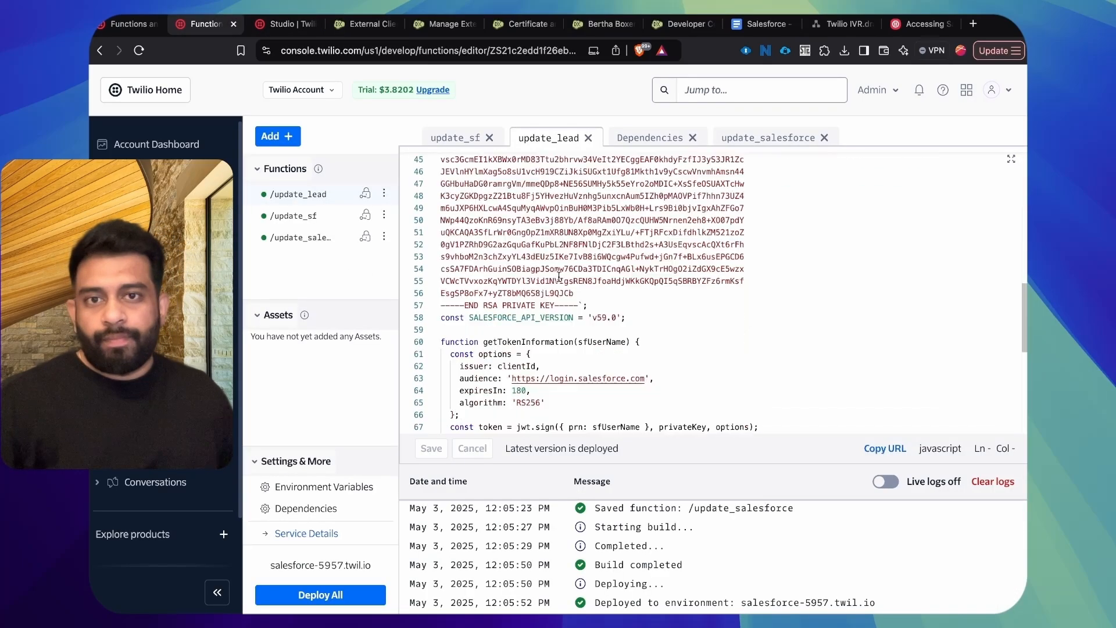
left_click_drag(612, 281, 783, 281)
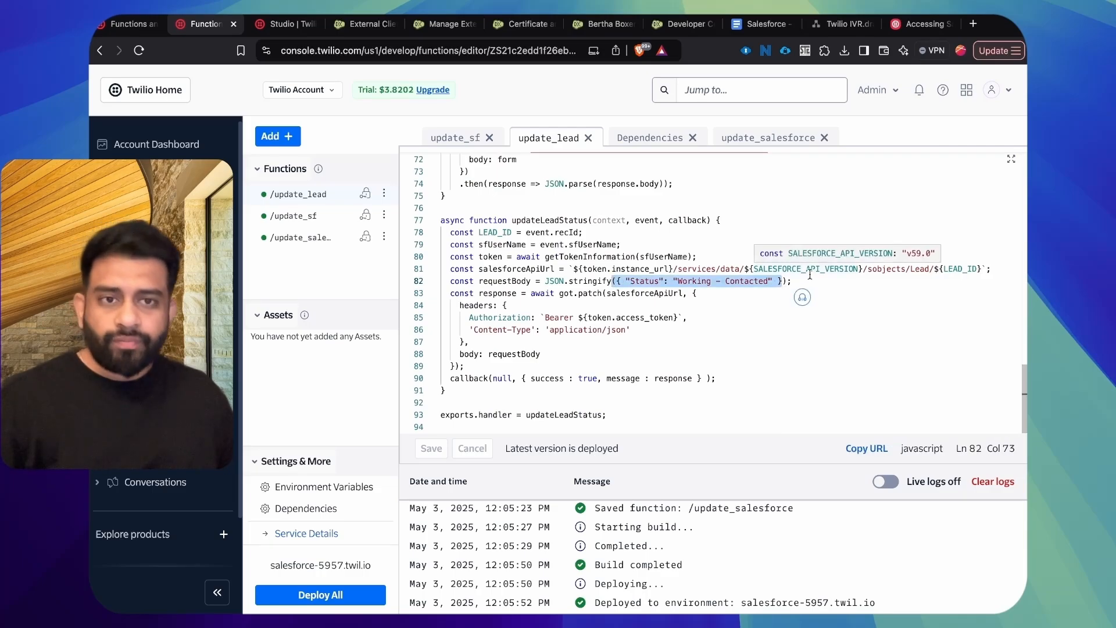
left_click(810, 281)
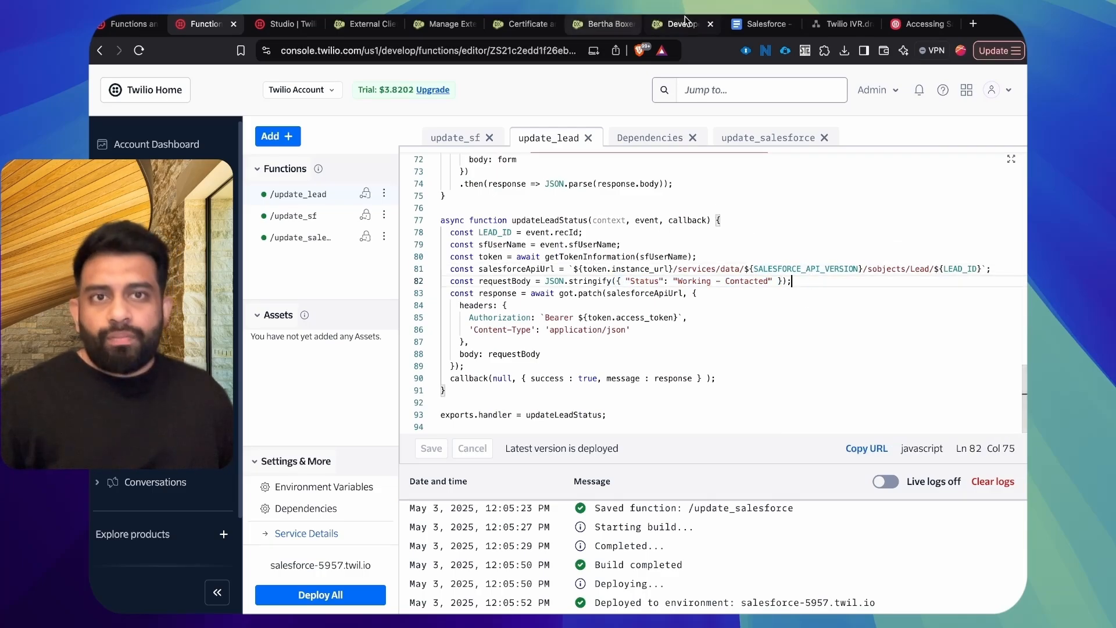
Step: In the Salesforce - Twilio Integration Google Doc, check off the Node.js function and "Invoke this function from the flow" items
left_click(761, 23)
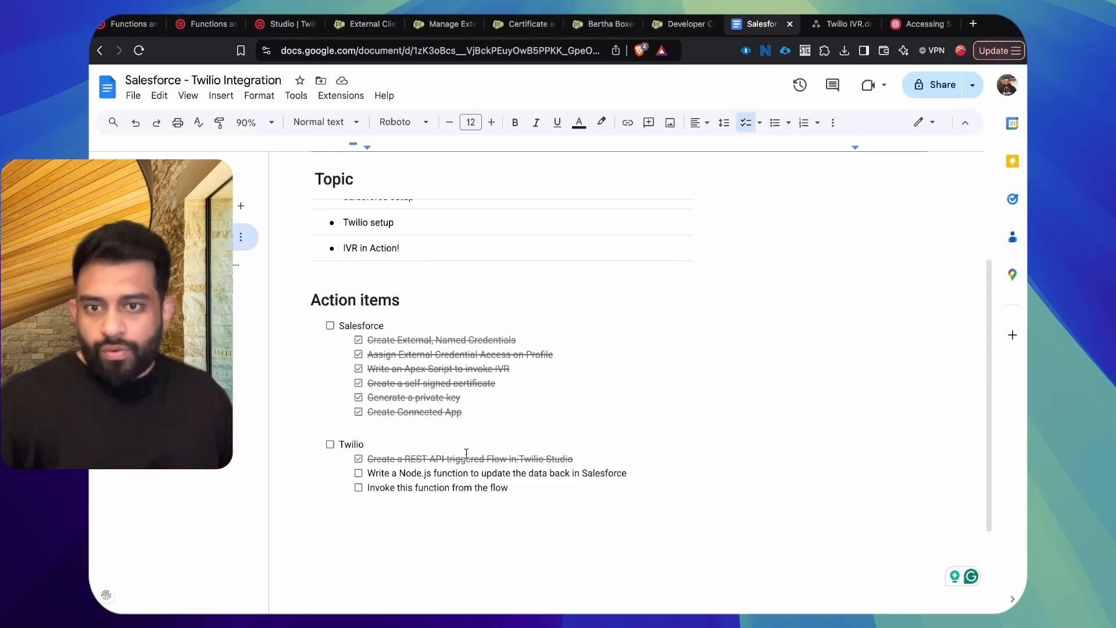
left_click(358, 472)
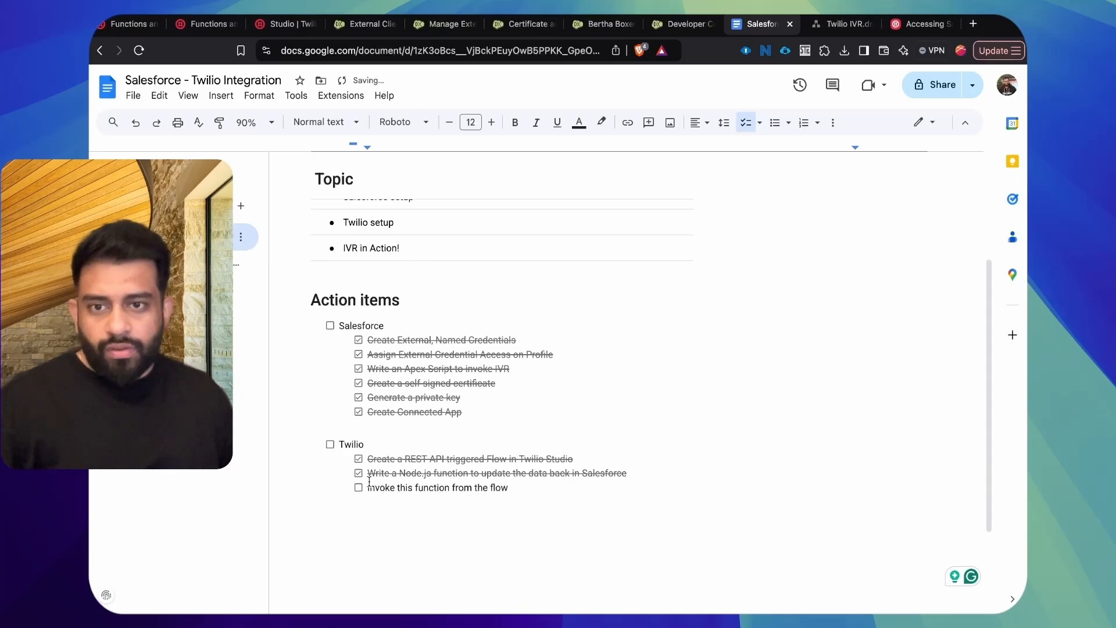
left_click(359, 488)
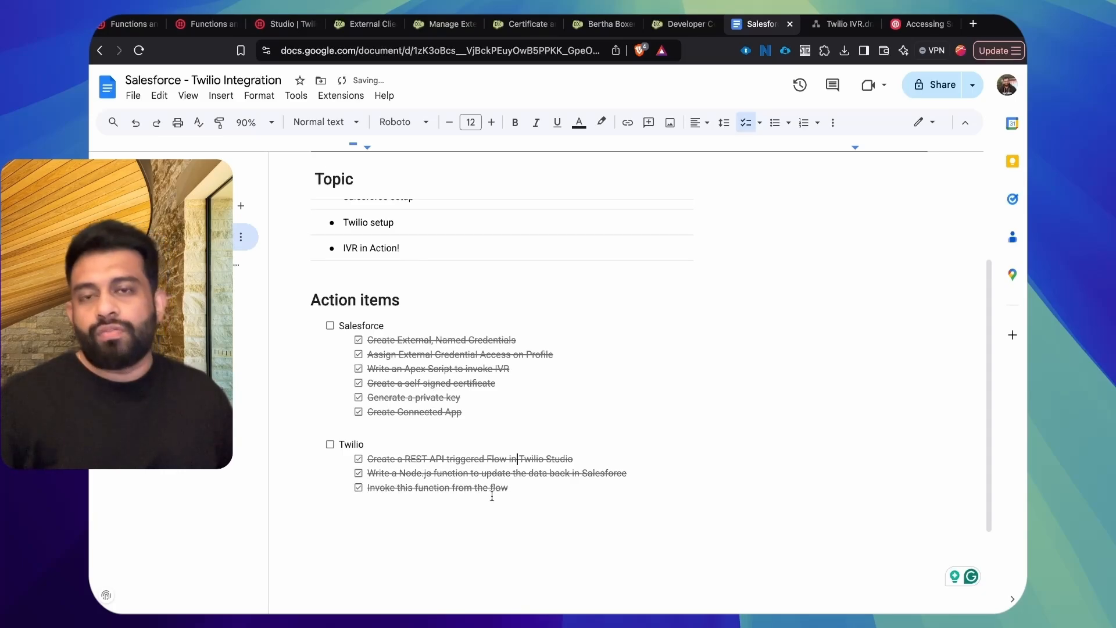
Step: In the Developer Console, open the anonymous Apex window and execute the highlighted TwilioFlowExecutor.invokeIvr call
left_click(277, 28)
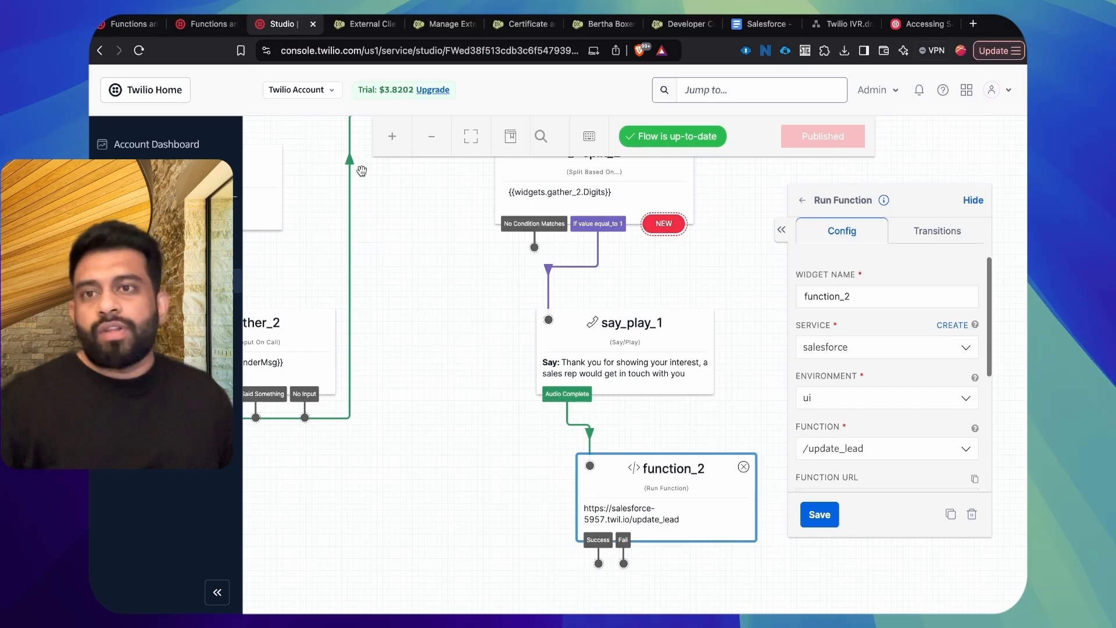
left_click(667, 27)
left_click(548, 257)
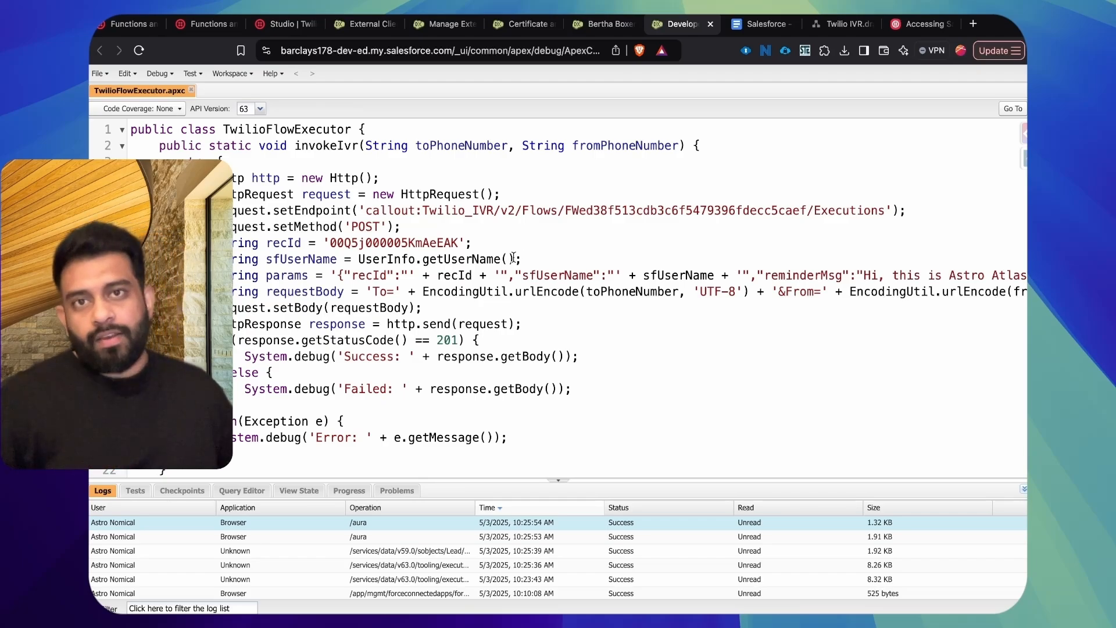
left_click(162, 79)
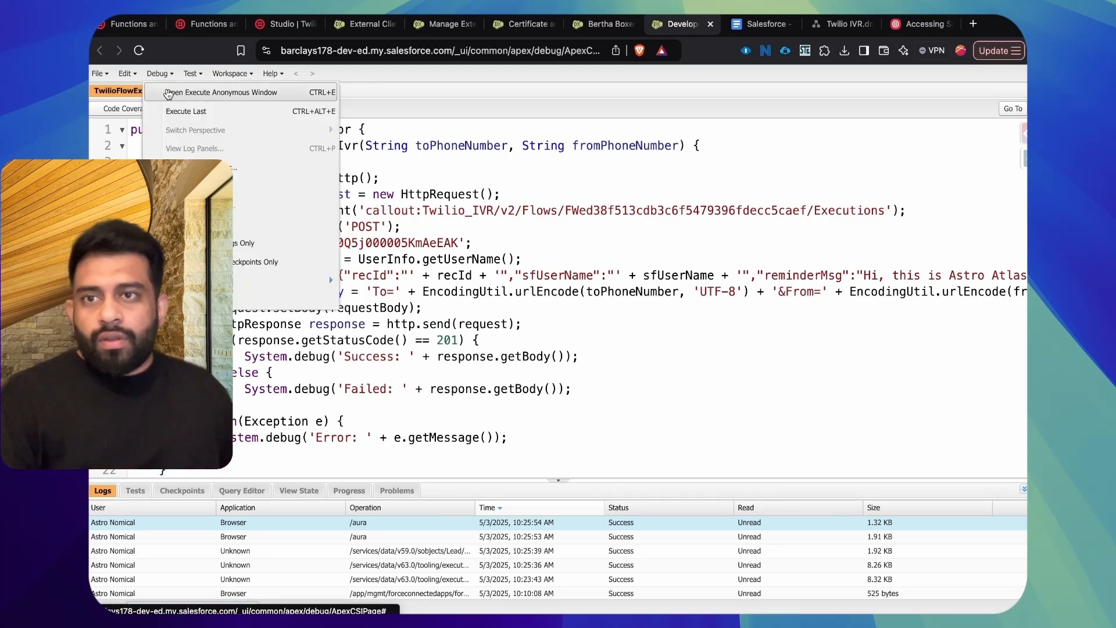
left_click(168, 93)
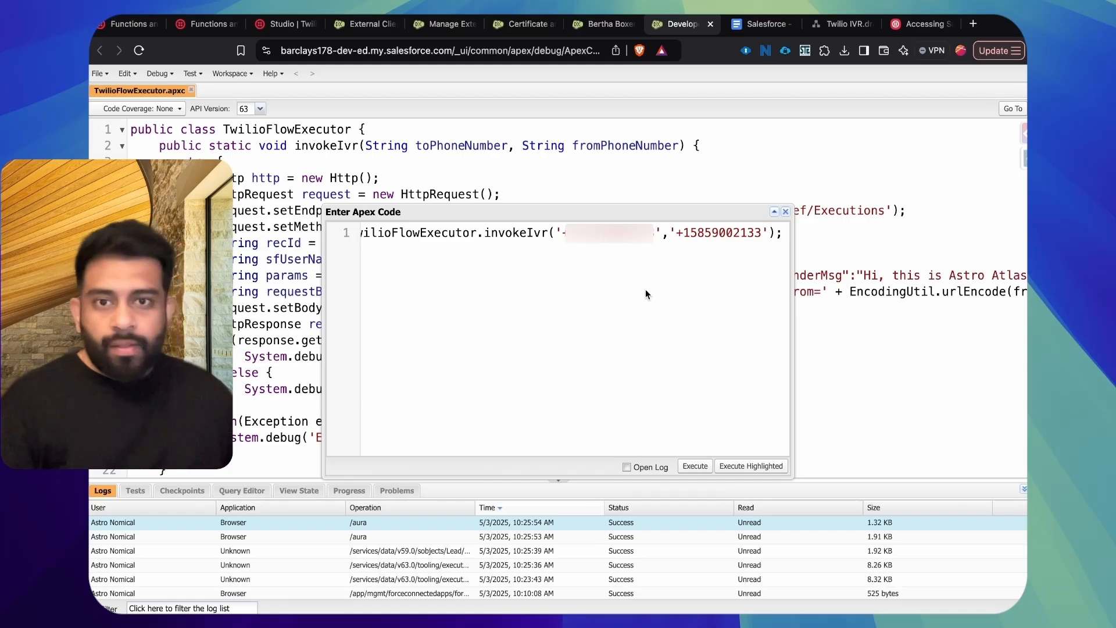
triple_click(659, 232)
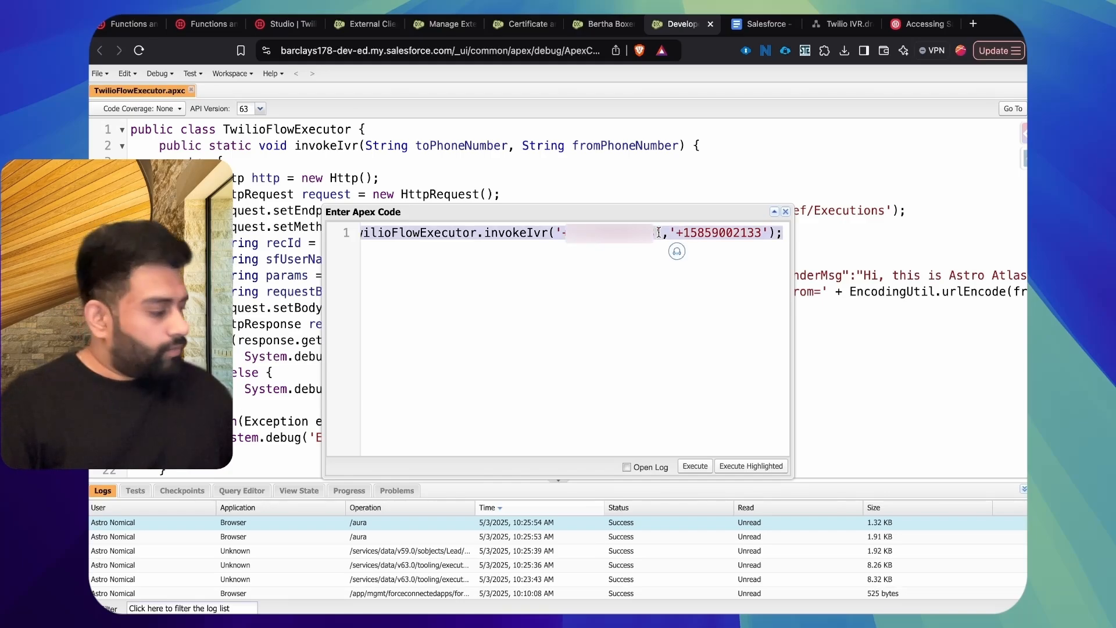
left_click(745, 468)
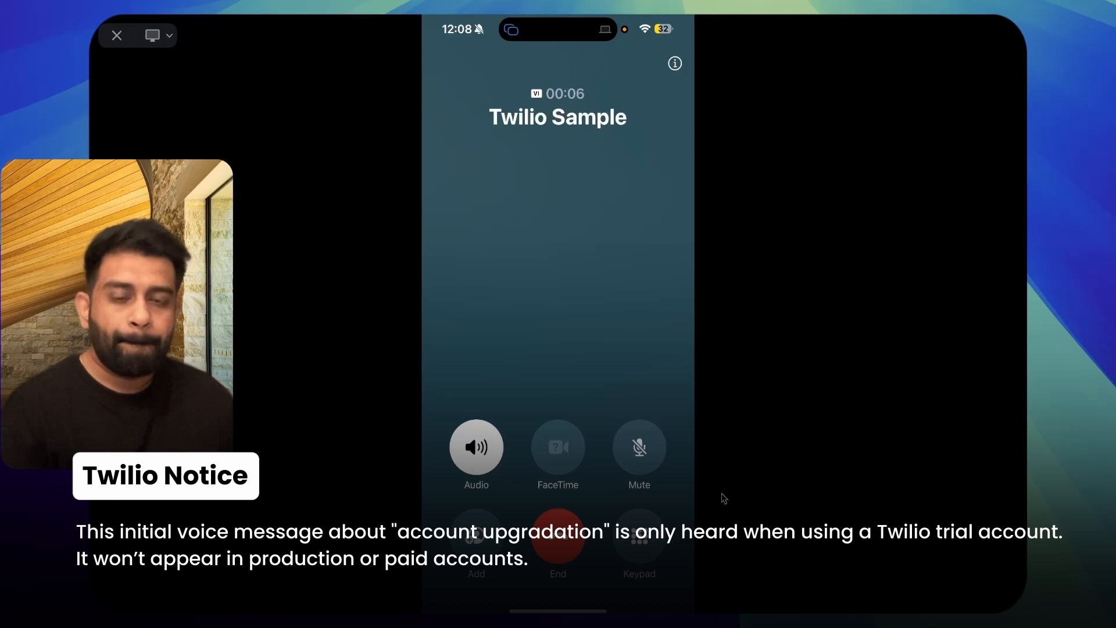
Step: Respond to the Twilio Sample call by entering 9 and then 1 on the phone keypad, and close the mirrored phone screen
left_click(640, 536)
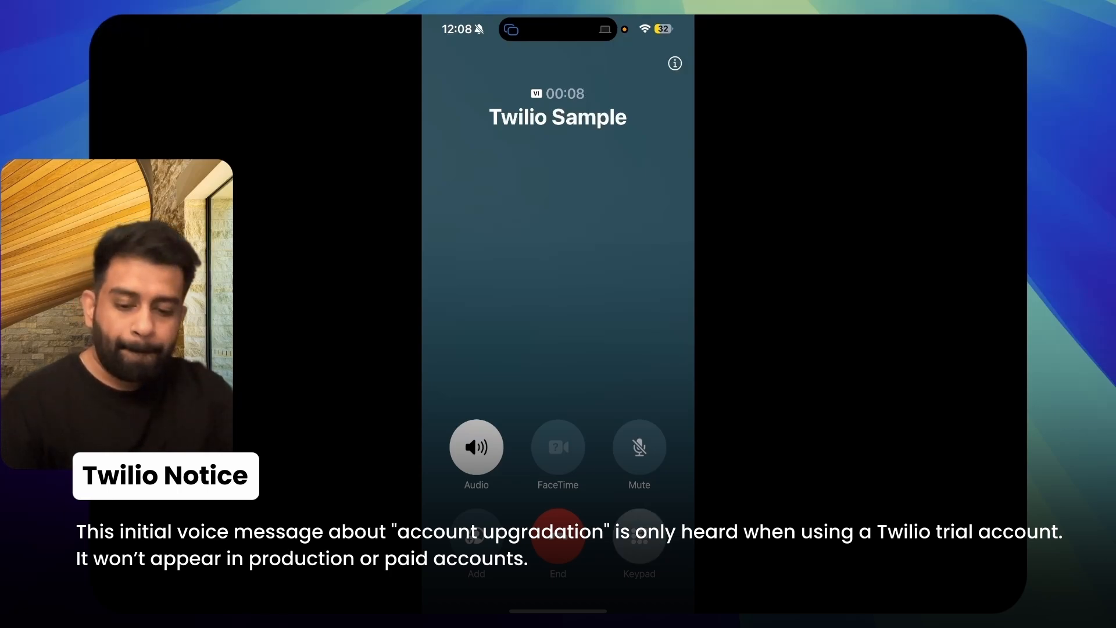
left_click(639, 378)
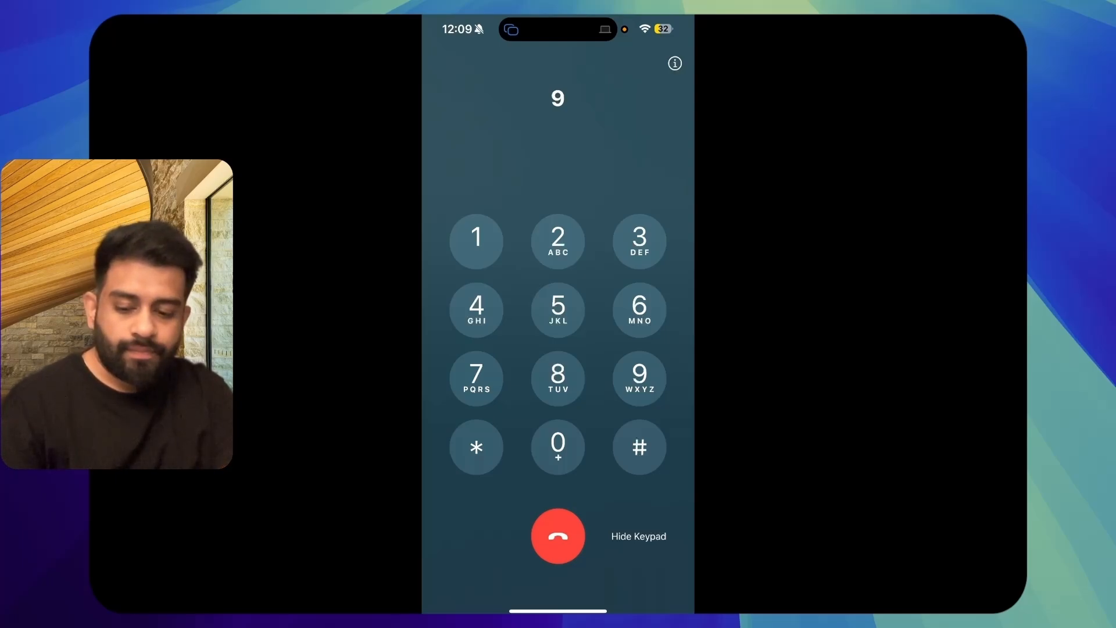
left_click(476, 241)
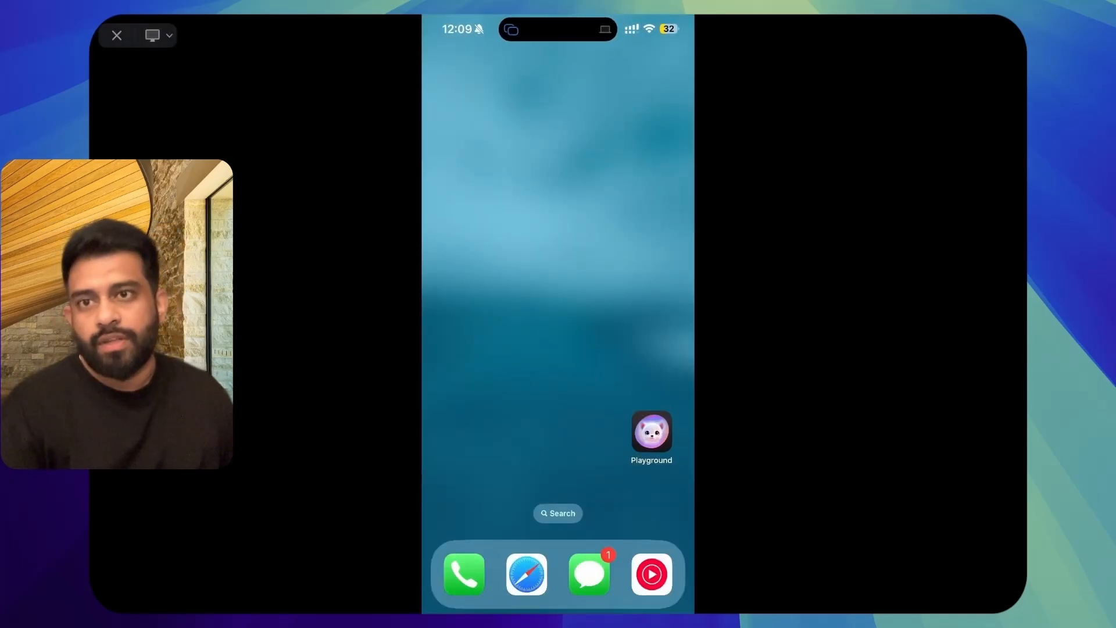
left_click(116, 35)
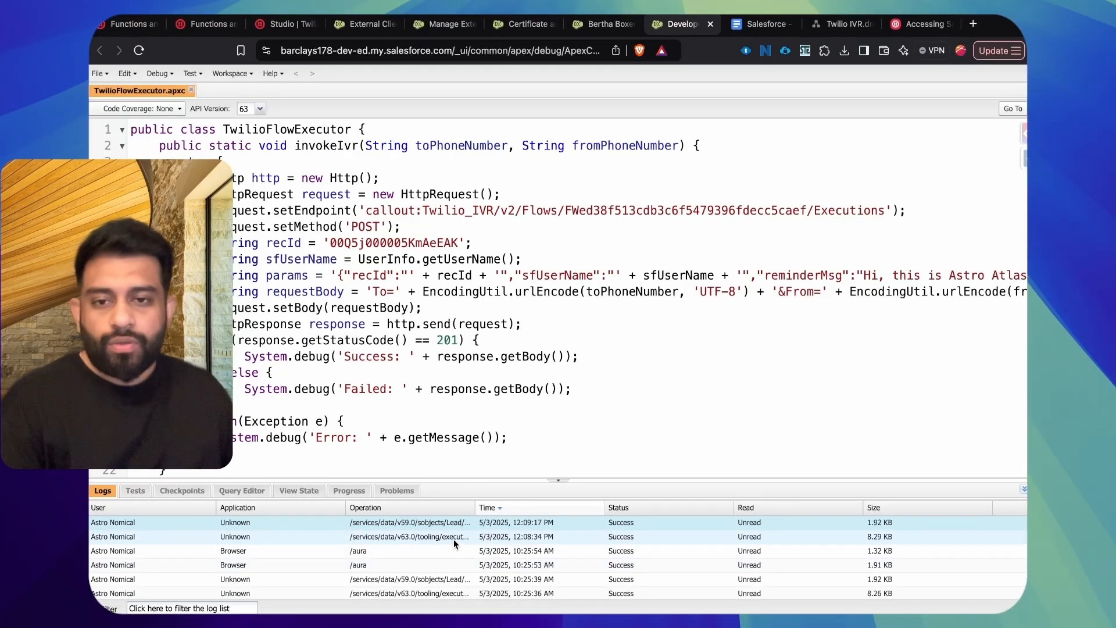
Step: Widen the Operation column in the debug logs to read the full paths, and refresh the lead record to check its status
left_click_drag(477, 512, 535, 512)
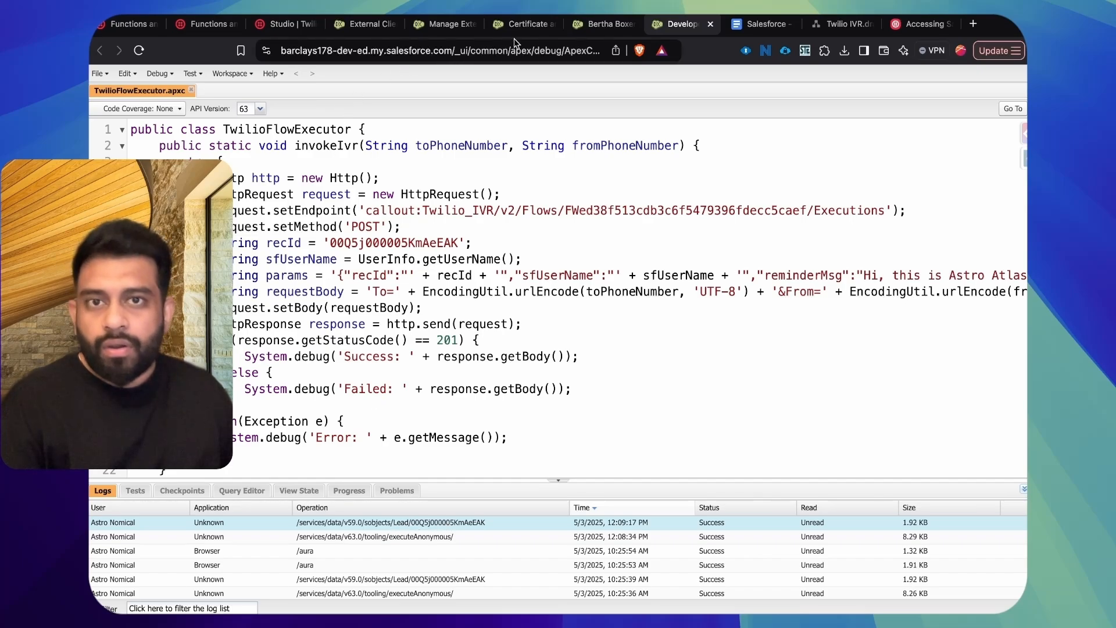
left_click(591, 27)
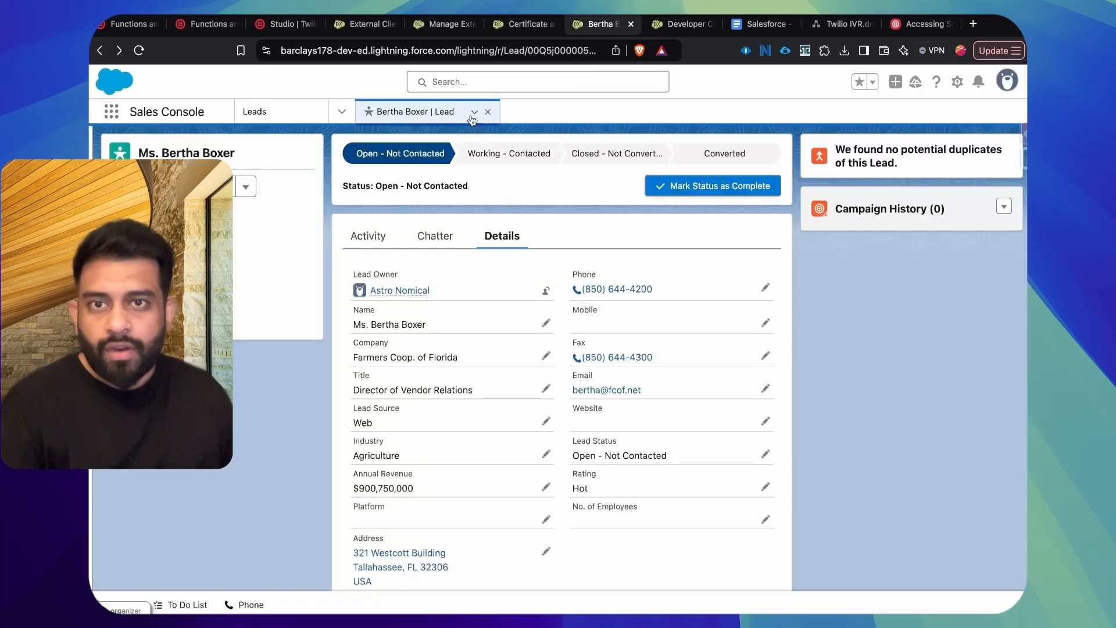
left_click(473, 114)
left_click(459, 137)
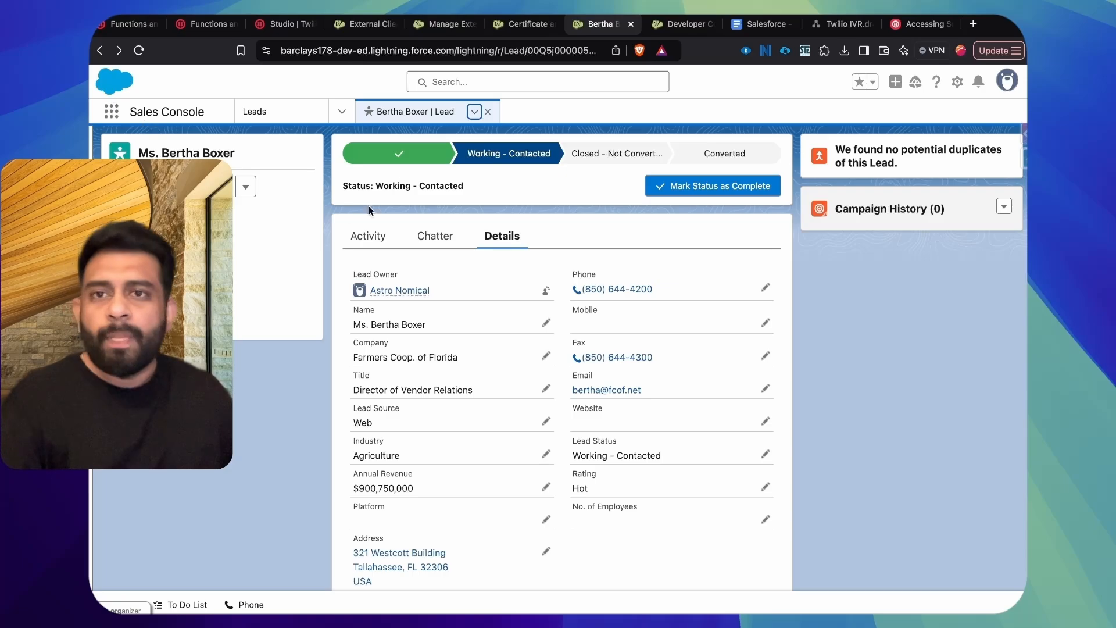
Step: Open the Twilio Studio flow's Executions log in a new tab and examine the latest REST API execution's trigger and dates
left_click(283, 24)
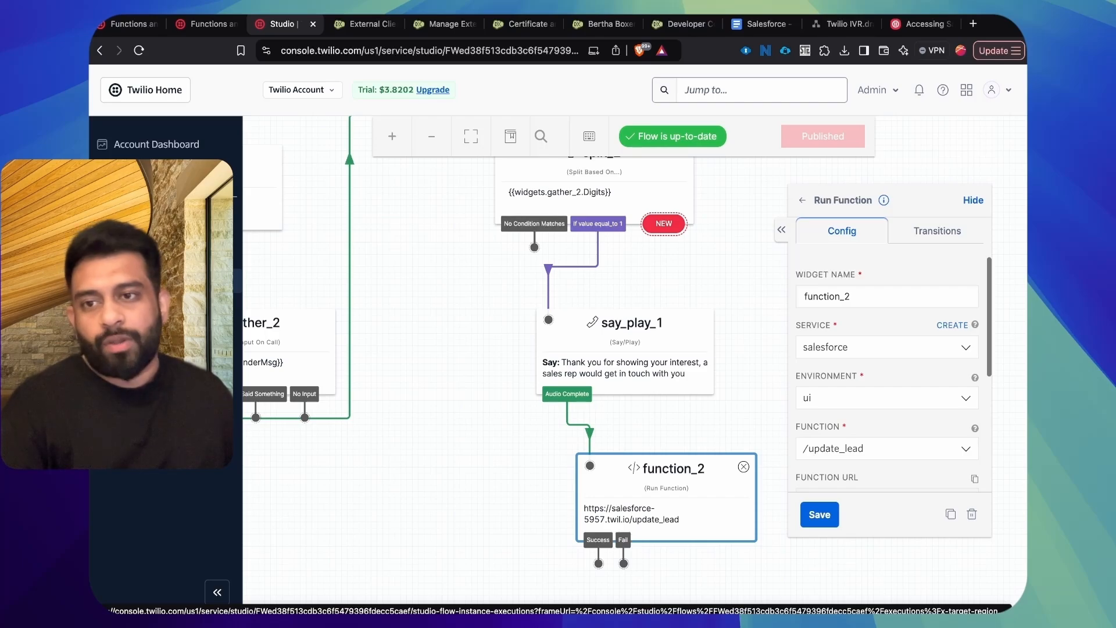
right_click(235, 307)
left_click(268, 246)
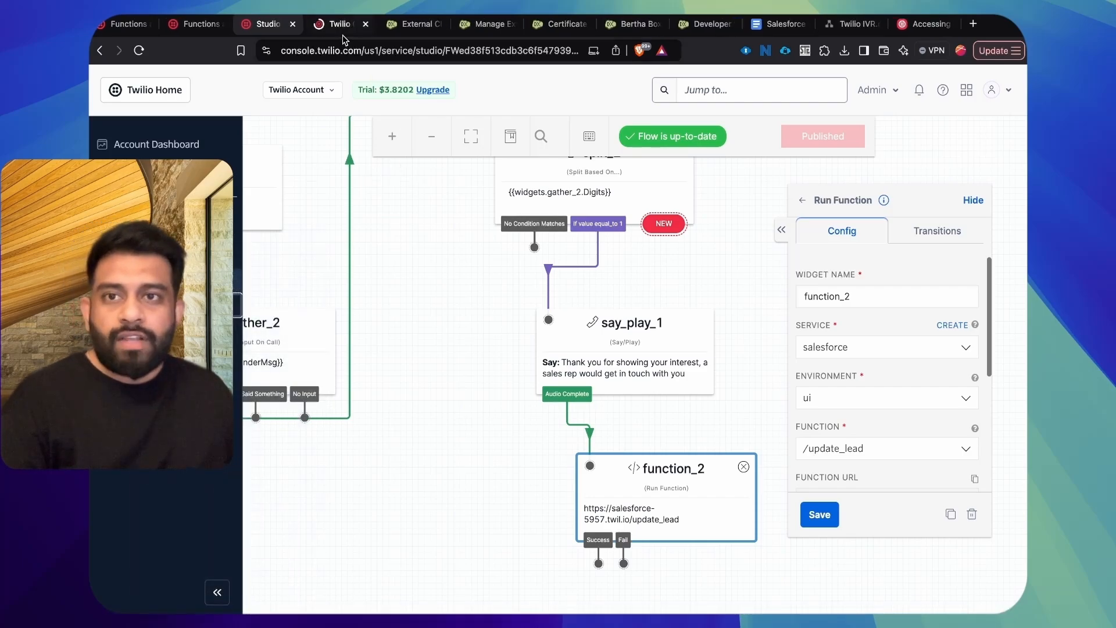
key("ctrl+Tab")
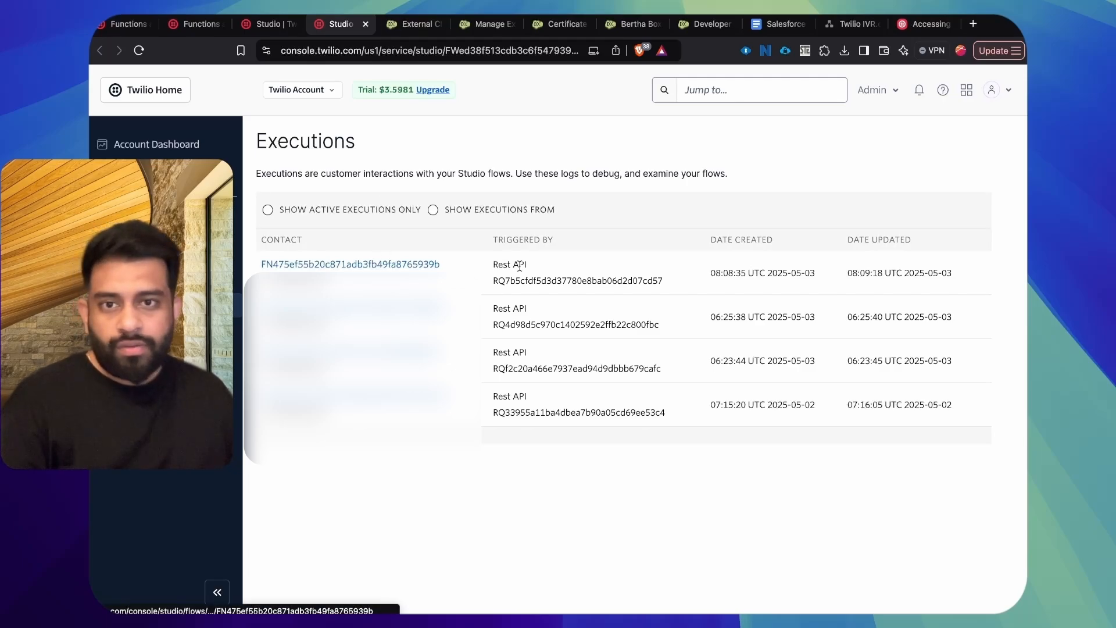
left_click_drag(257, 264, 682, 278)
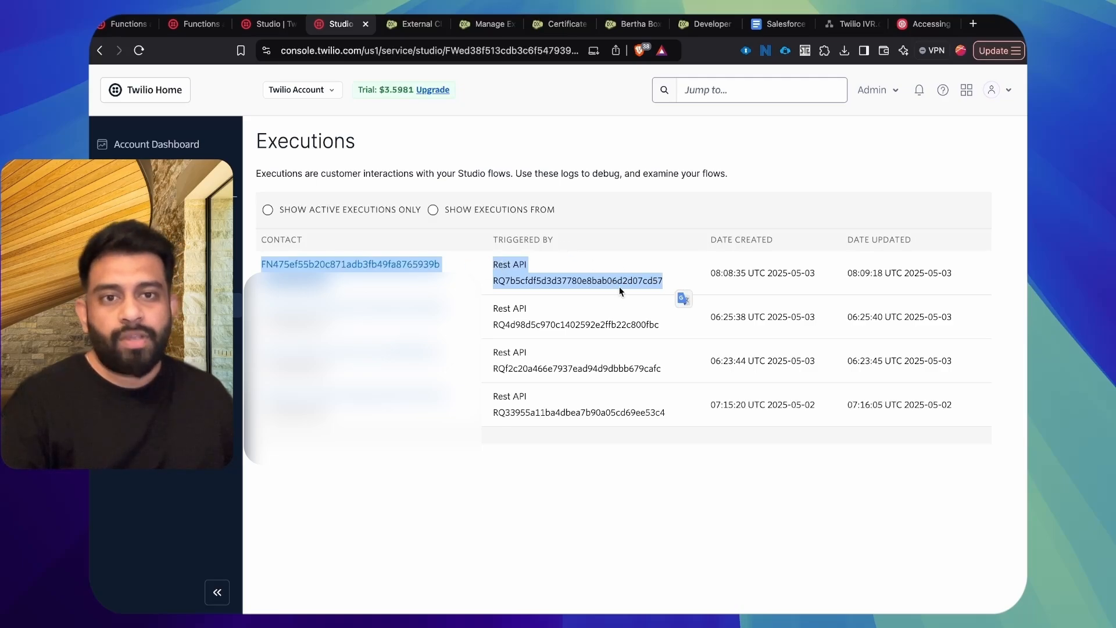
left_click_drag(706, 273, 898, 284)
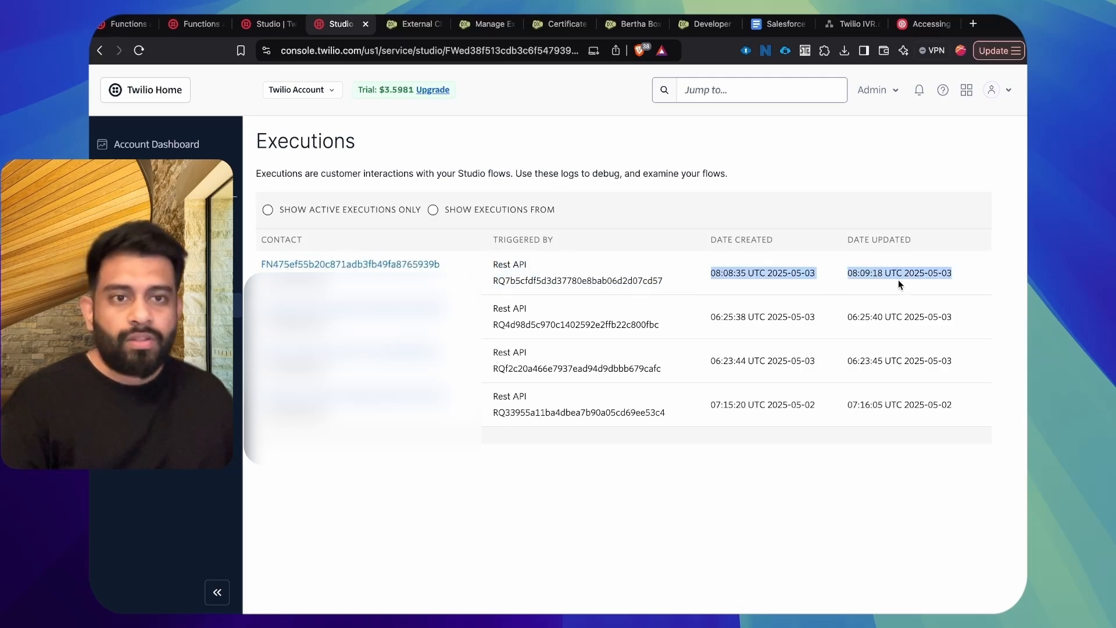
Step: Open the latest execution's details and examine the call, gather, split and function widget events in its steps
left_click(436, 264)
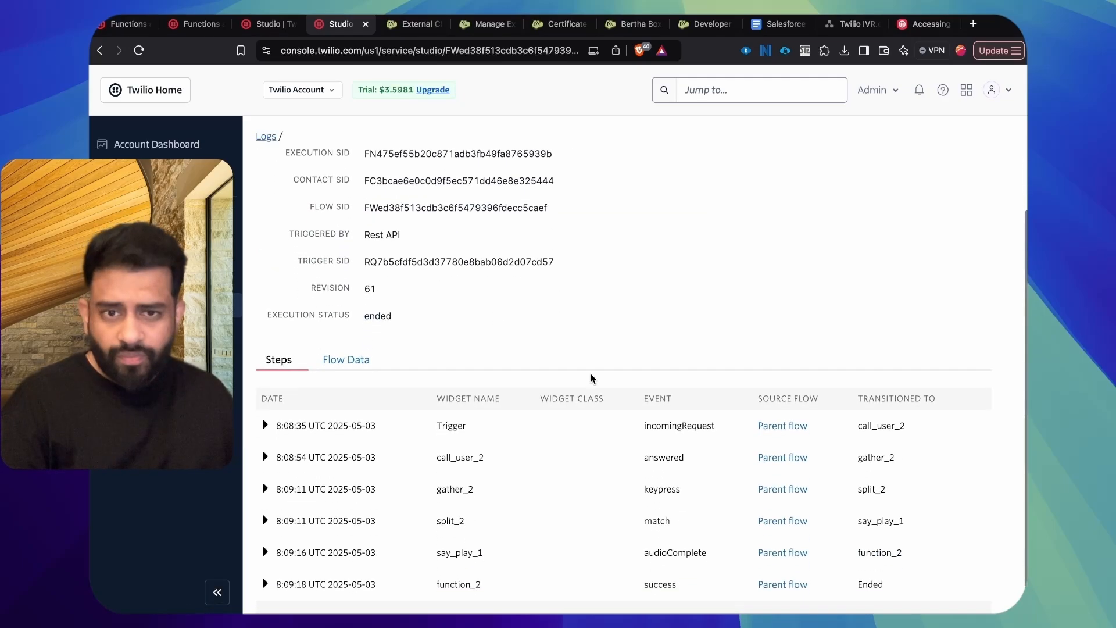
left_click_drag(430, 457, 627, 462)
left_click_drag(529, 490, 610, 488)
left_click_drag(530, 521, 599, 529)
left_click_drag(539, 583, 715, 594)
left_click(647, 568)
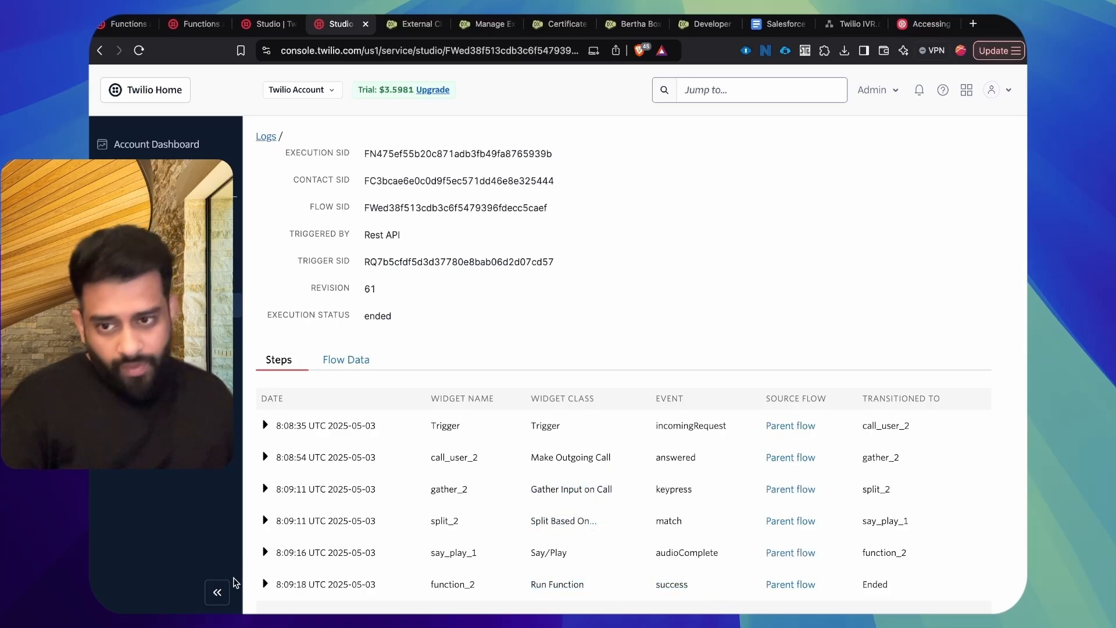
Step: Expand the function_2 step and examine its debugging information and the flow data under Widget & Flow Properties
left_click(265, 577)
scroll(378, 570, "down", 5)
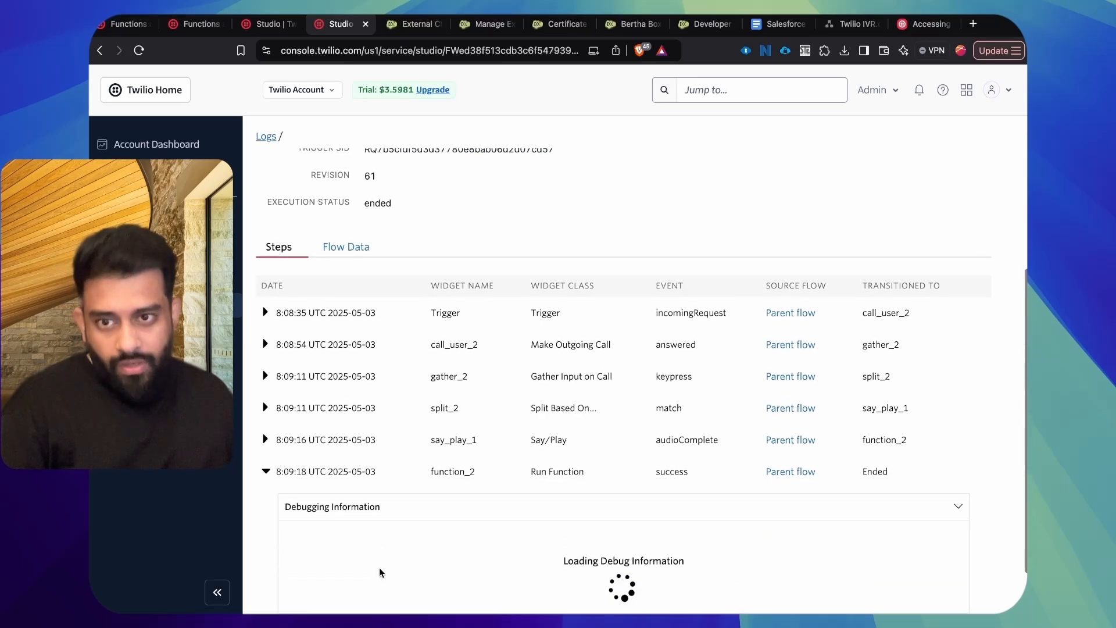
left_click(349, 571)
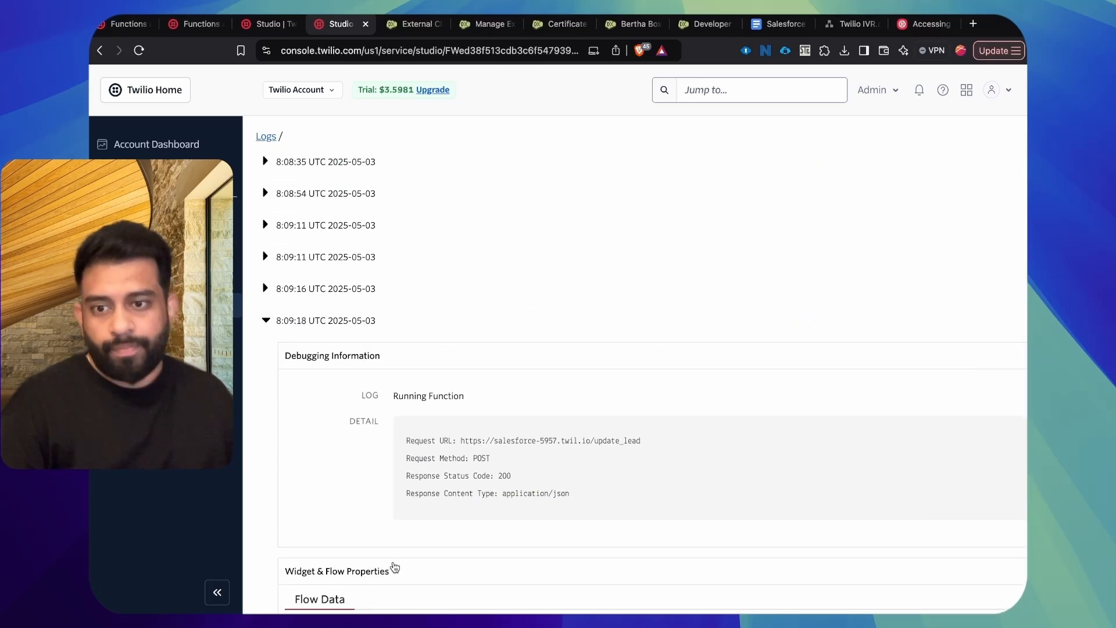
scroll(391, 570, "down", 7)
scroll(399, 565, "down", 4)
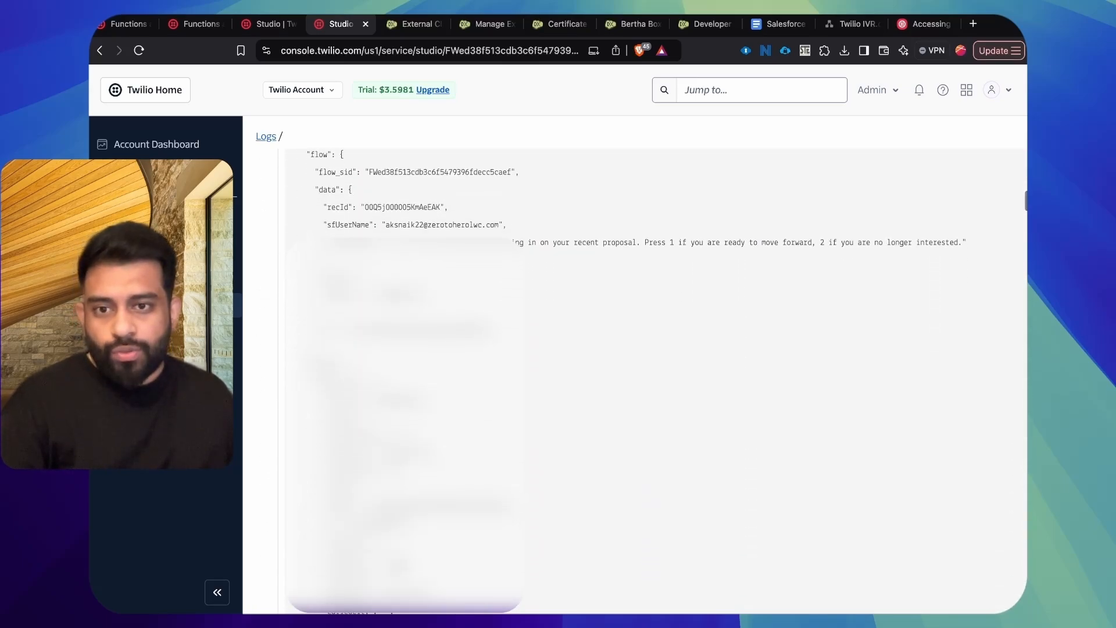
scroll(400, 565, "up", 6)
scroll(399, 565, "up", 10)
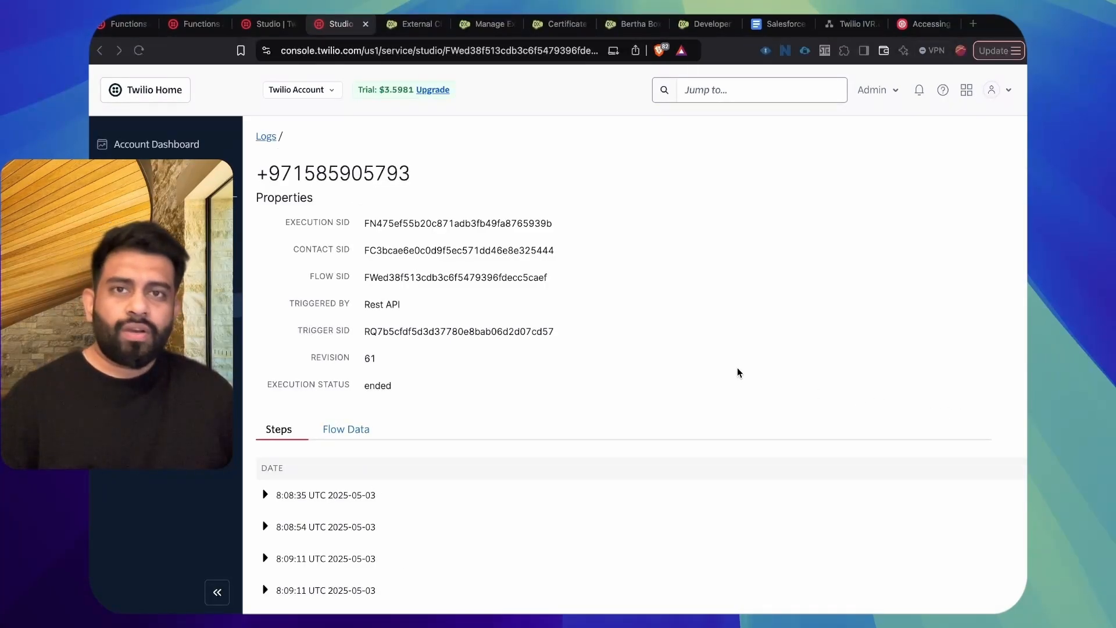
Step: Return to the action items checklist in the Salesforce - Twilio Integration Google Doc
left_click(773, 27)
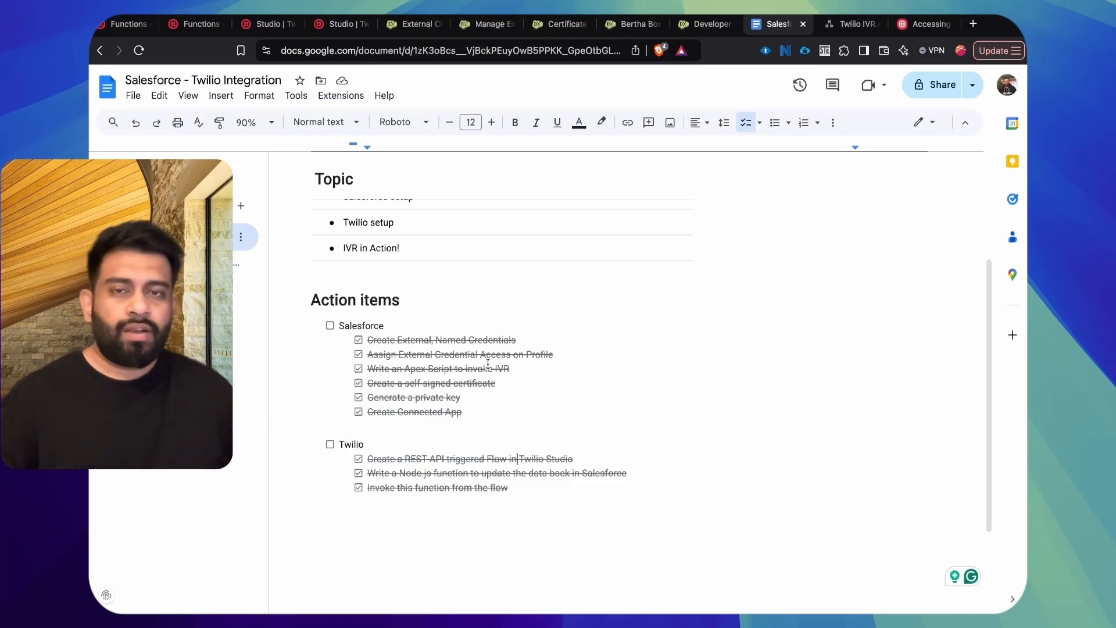